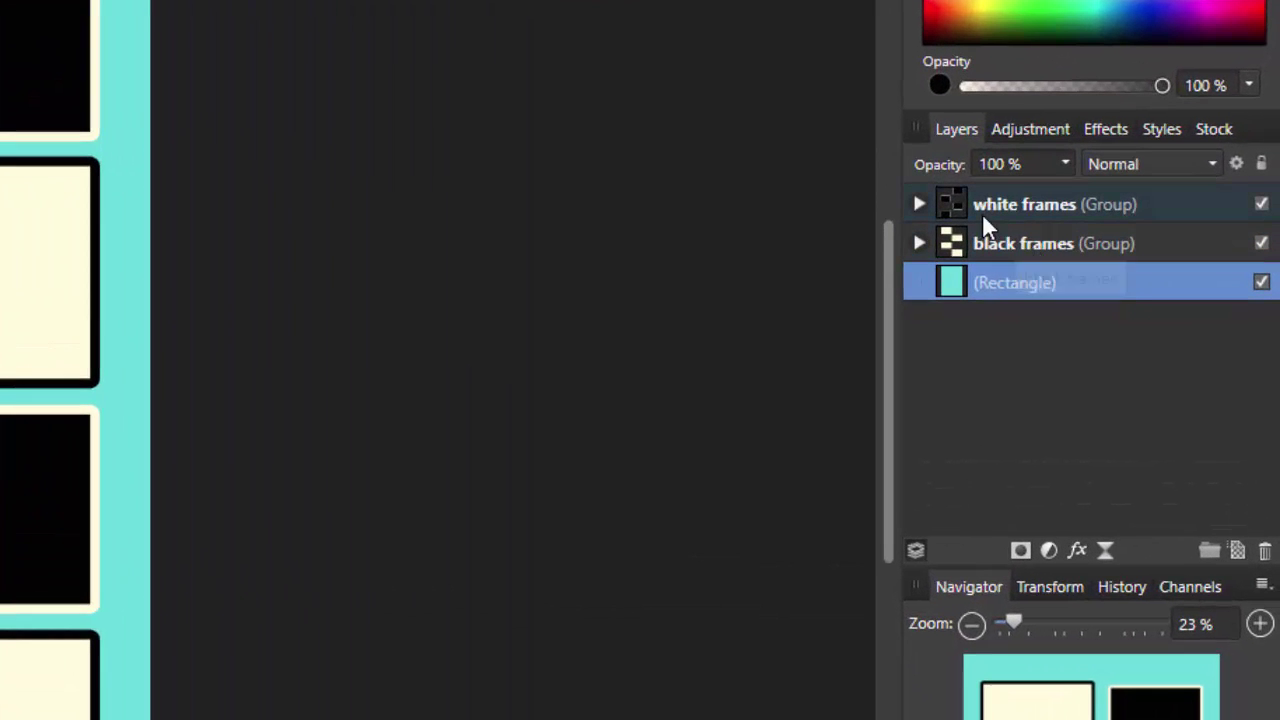
Set the black frames group's blend mode to Multiply.
{"action": "left_click", "coordinate": [1155, 210]}
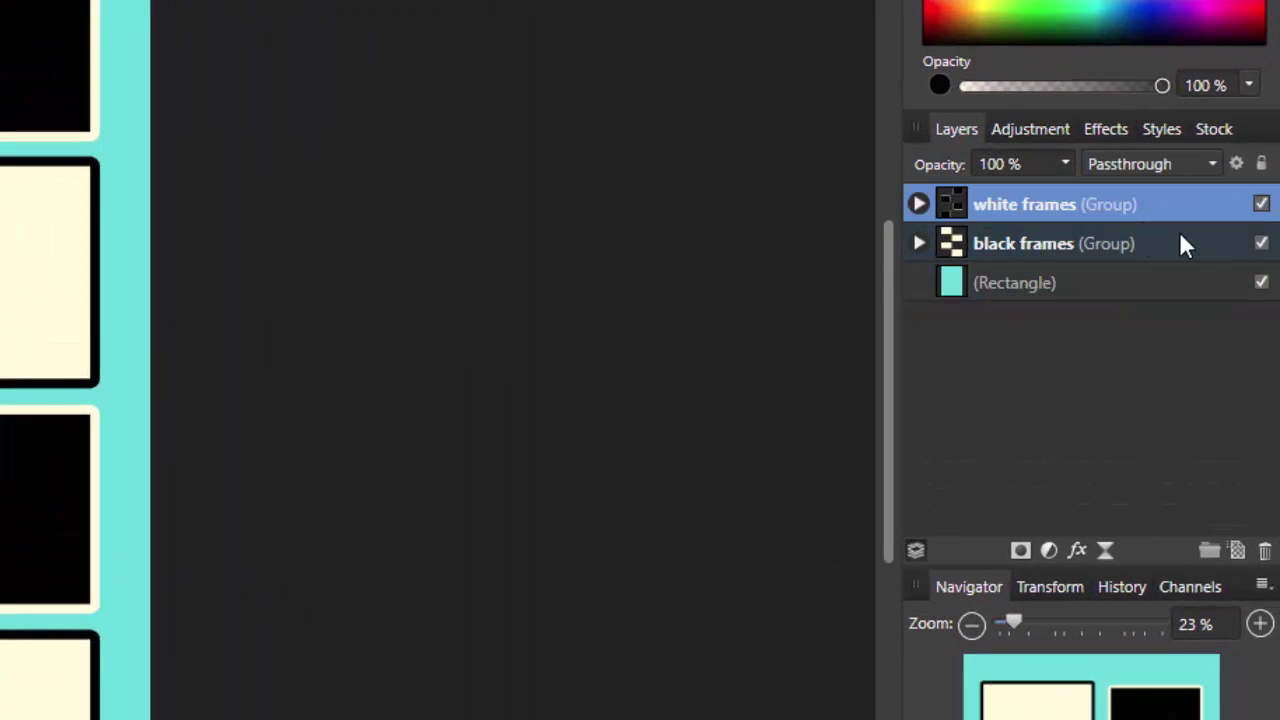
{"action": "left_click", "coordinate": [1180, 240]}
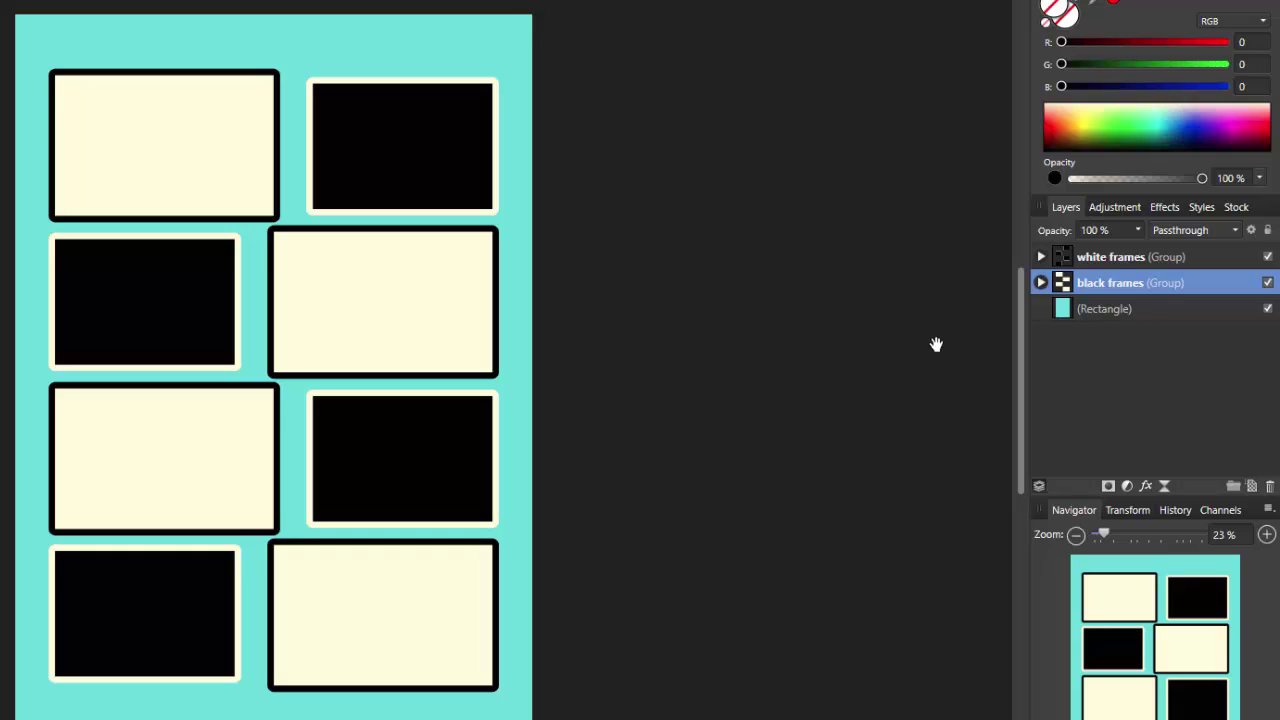
{"action": "left_click", "coordinate": [1235, 232]}
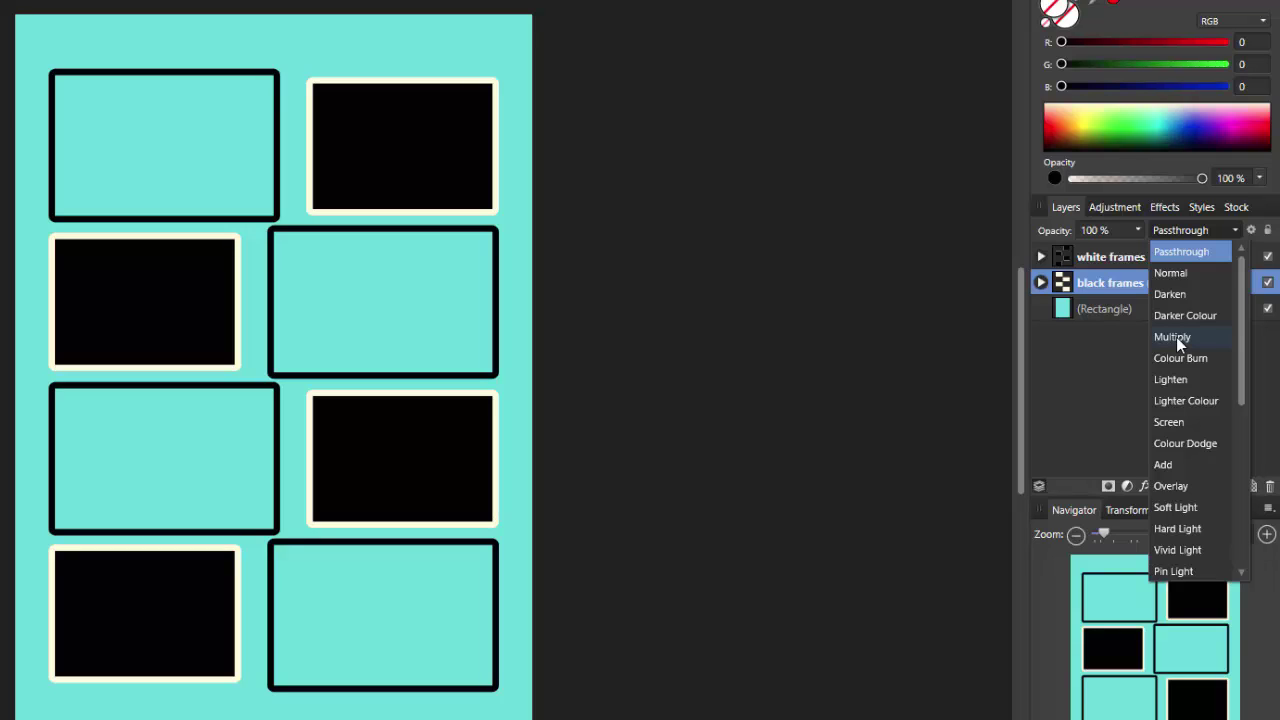
{"action": "left_click", "coordinate": [1174, 337]}
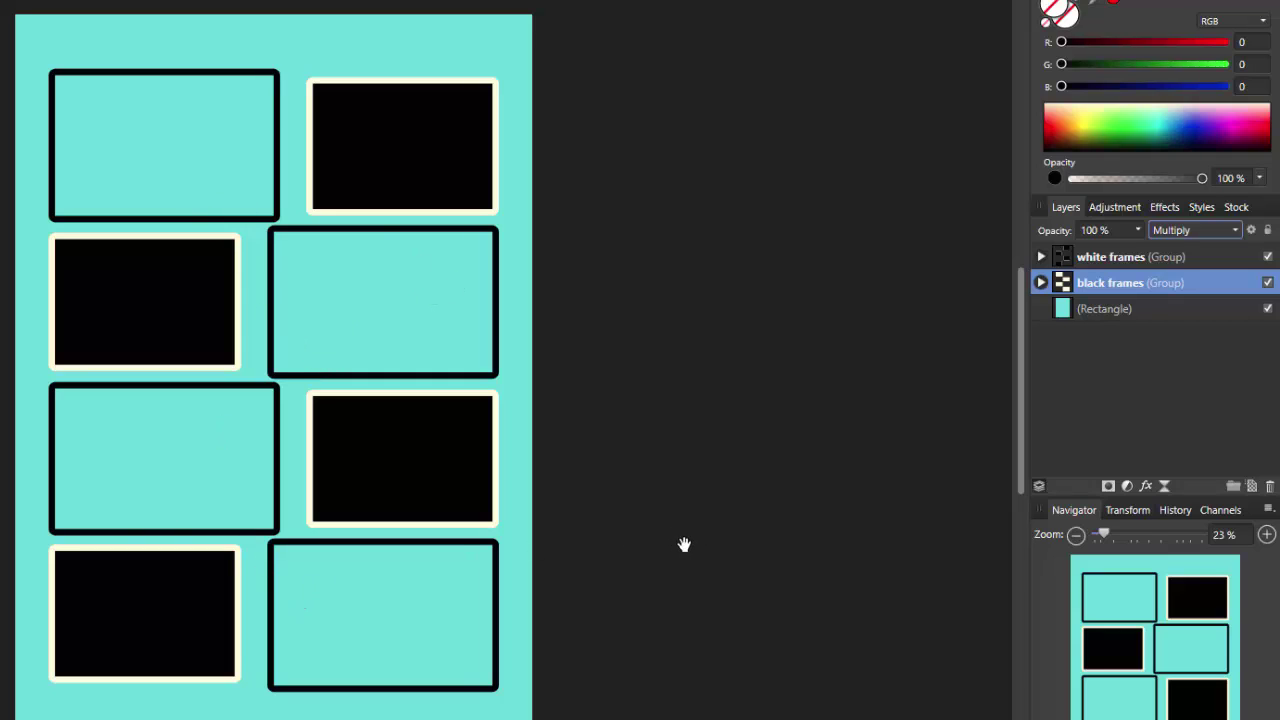
Preview different blend modes, such as Overlay, on the white frames group without applying one.
{"action": "left_click", "coordinate": [1206, 257]}
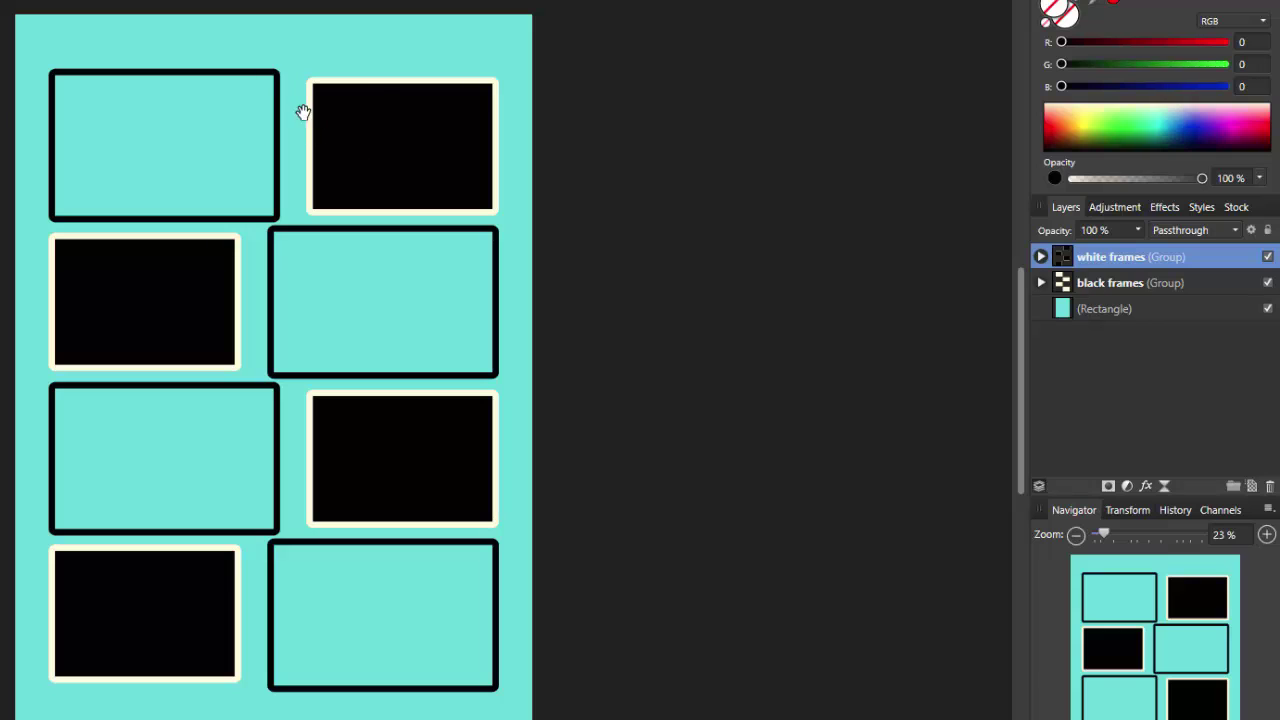
{"action": "left_click", "coordinate": [1236, 231]}
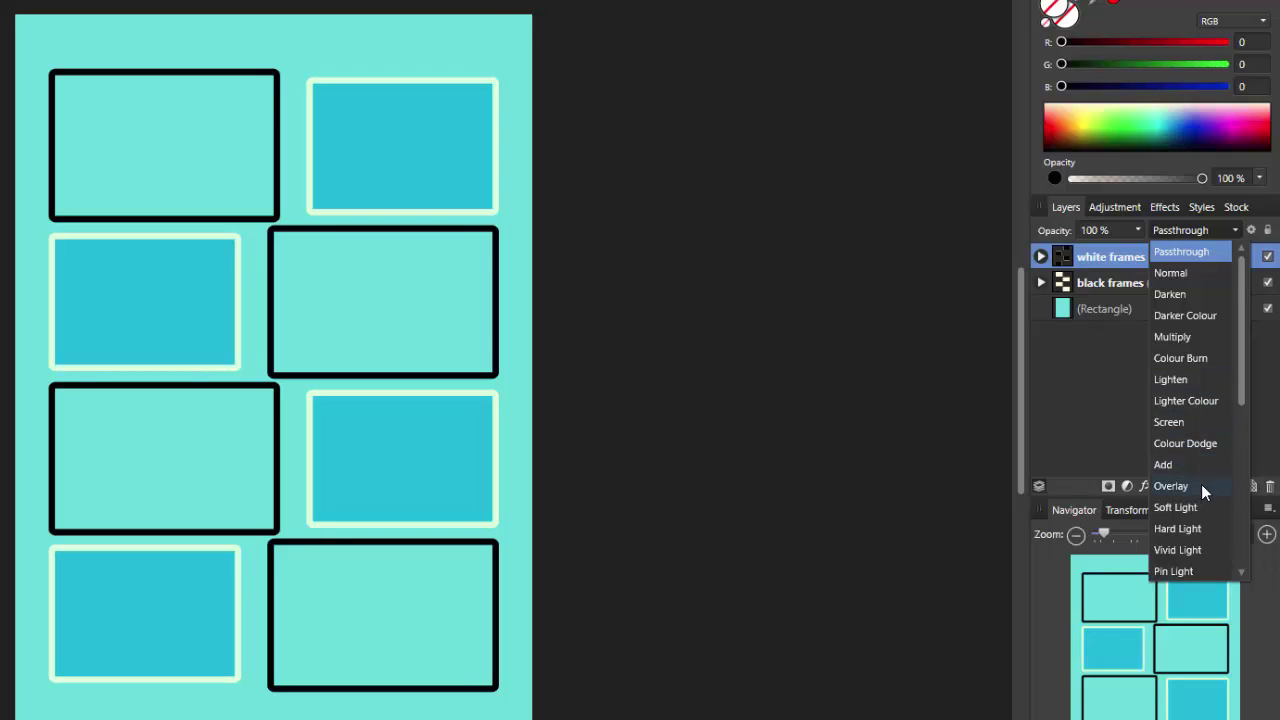
{"action": "scroll", "coordinate": [1201, 484], "scroll_direction": "down", "scroll_amount": 1}
{"action": "scroll", "coordinate": [1202, 480], "scroll_direction": "up", "scroll_amount": 2}
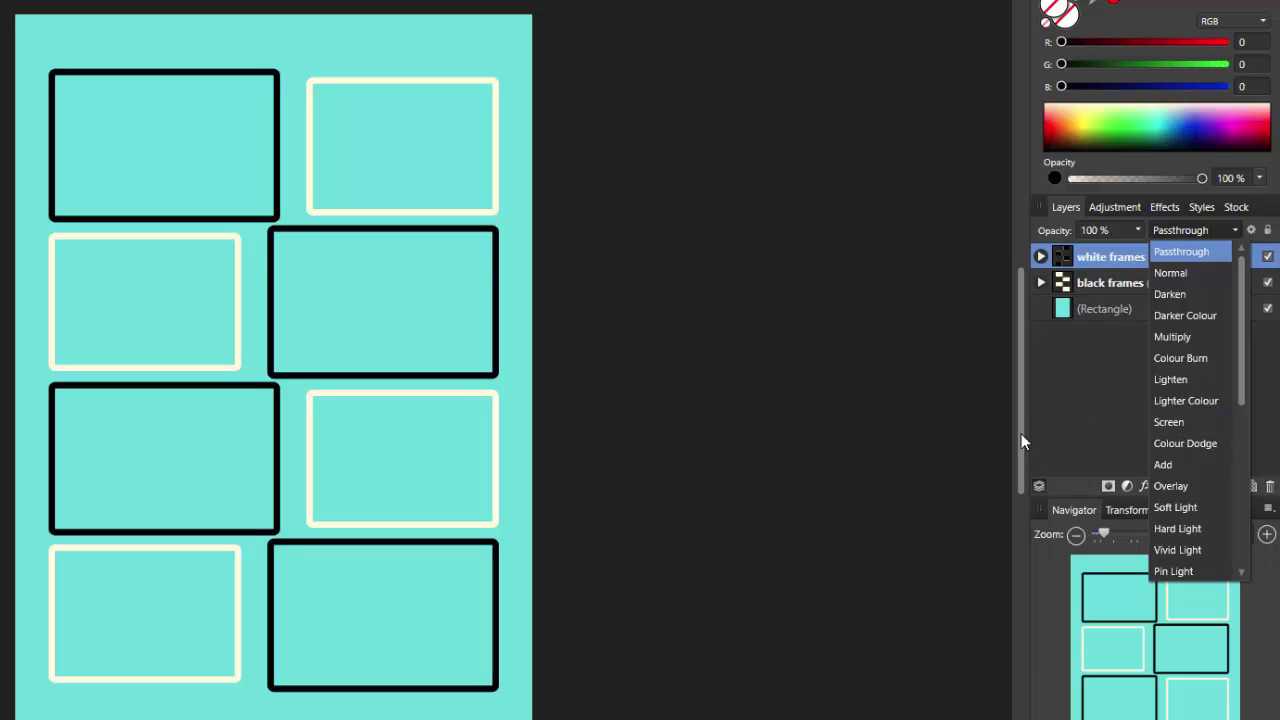
{"action": "left_click", "coordinate": [1019, 333]}
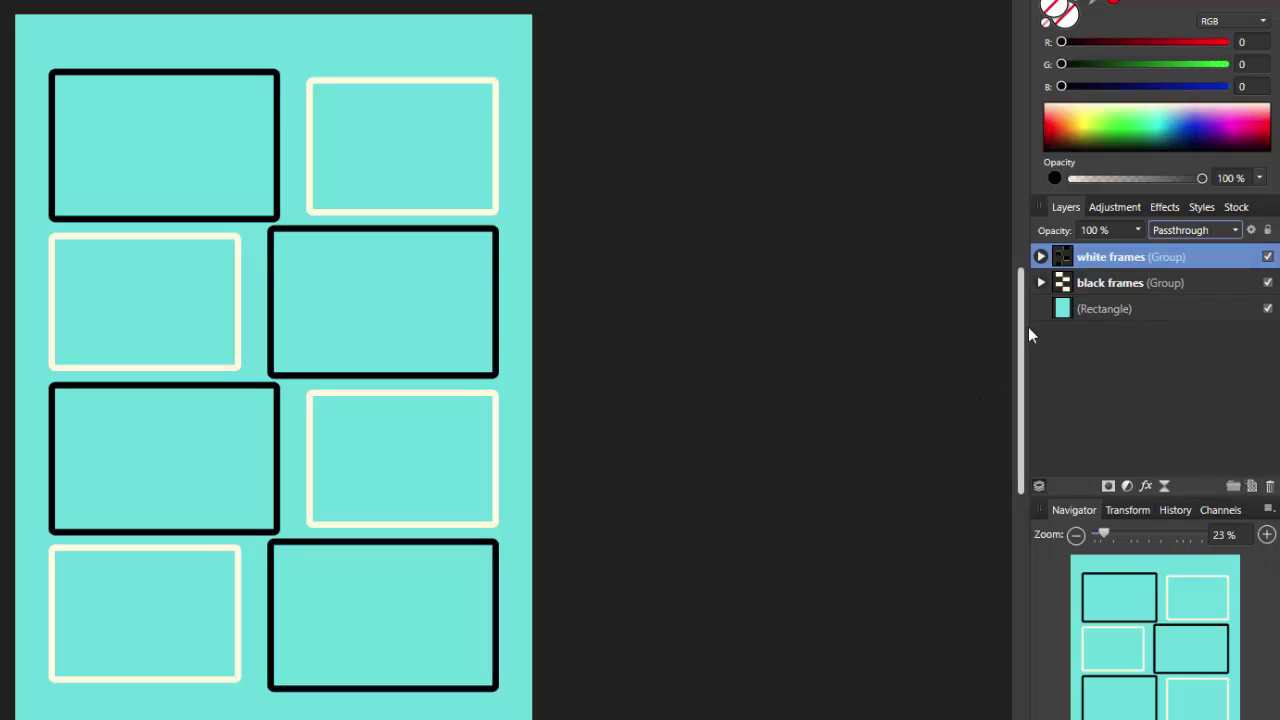
Expand the white frames group and set its second rectangle's blend mode to Screen.
{"action": "left_click", "coordinate": [1041, 257]}
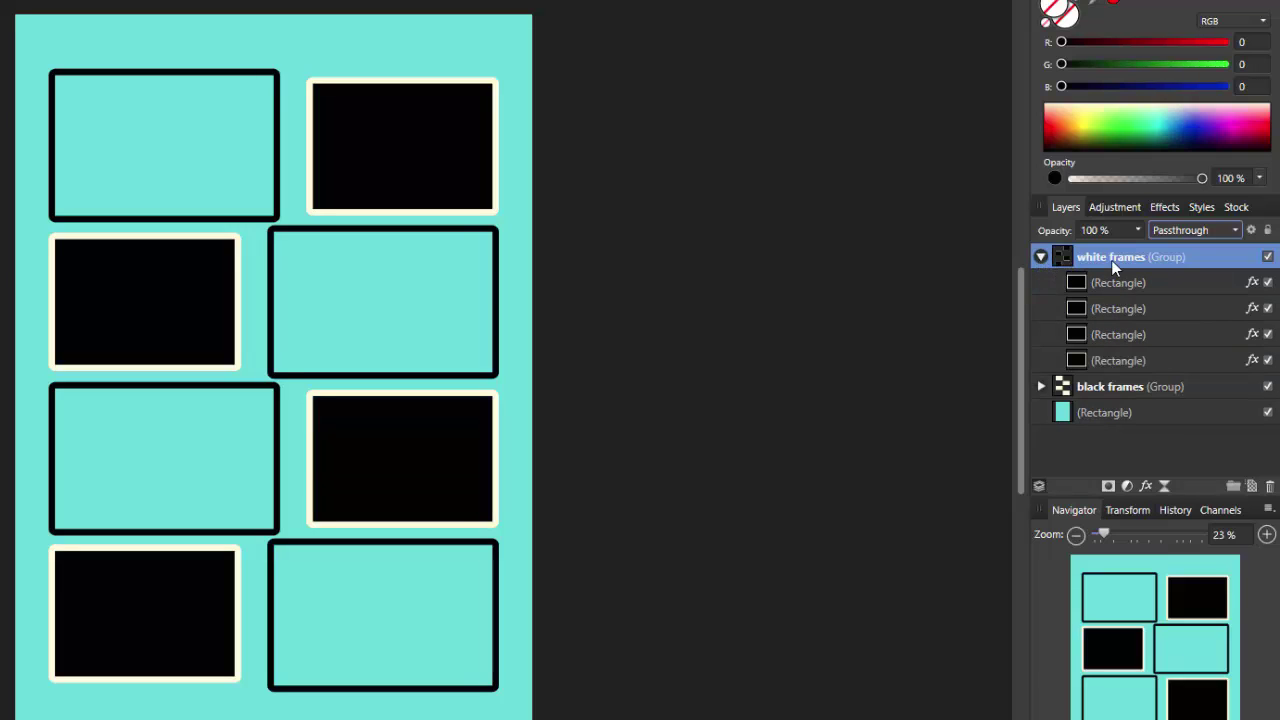
{"action": "left_click", "coordinate": [1153, 309]}
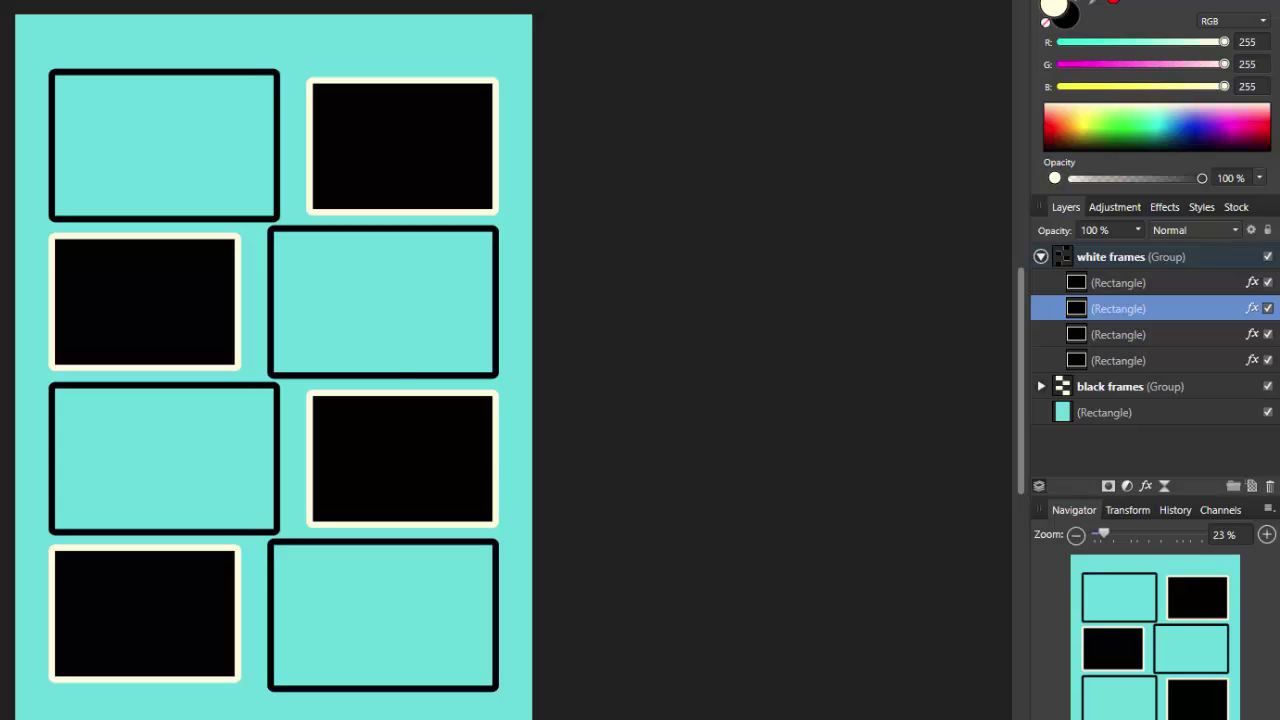
{"action": "key", "text": "v"}
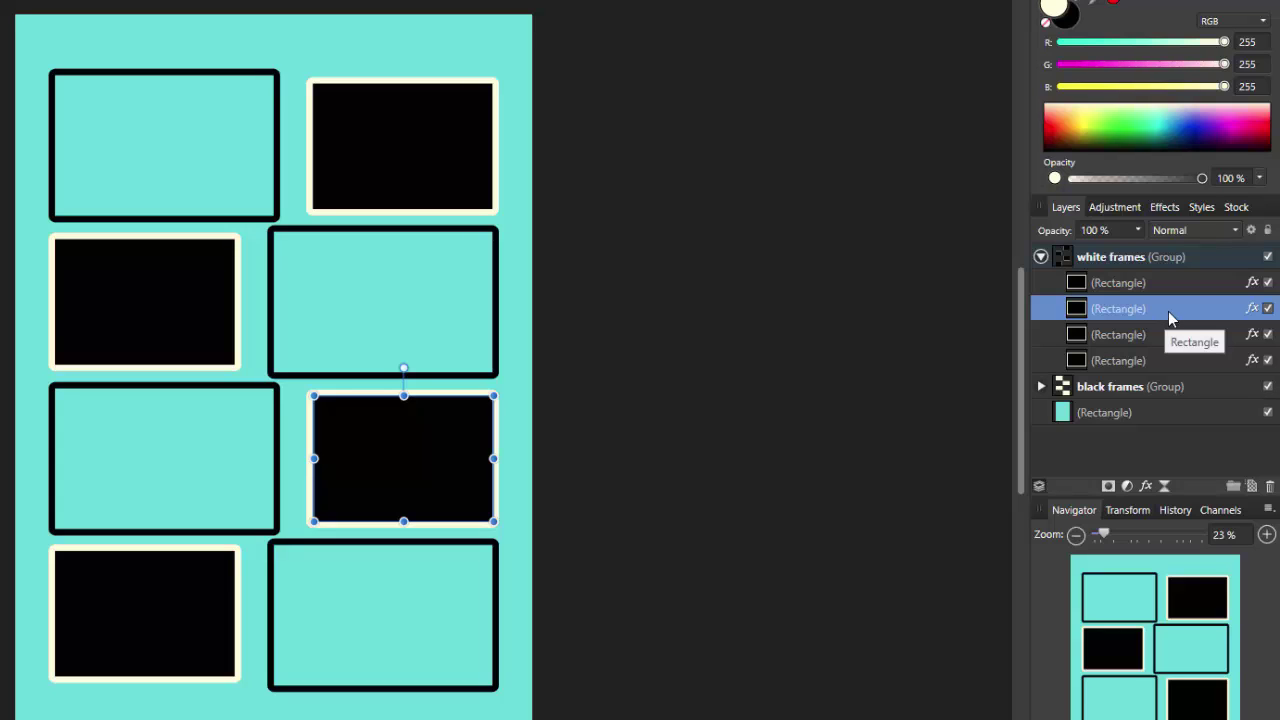
{"action": "left_click", "coordinate": [1236, 231]}
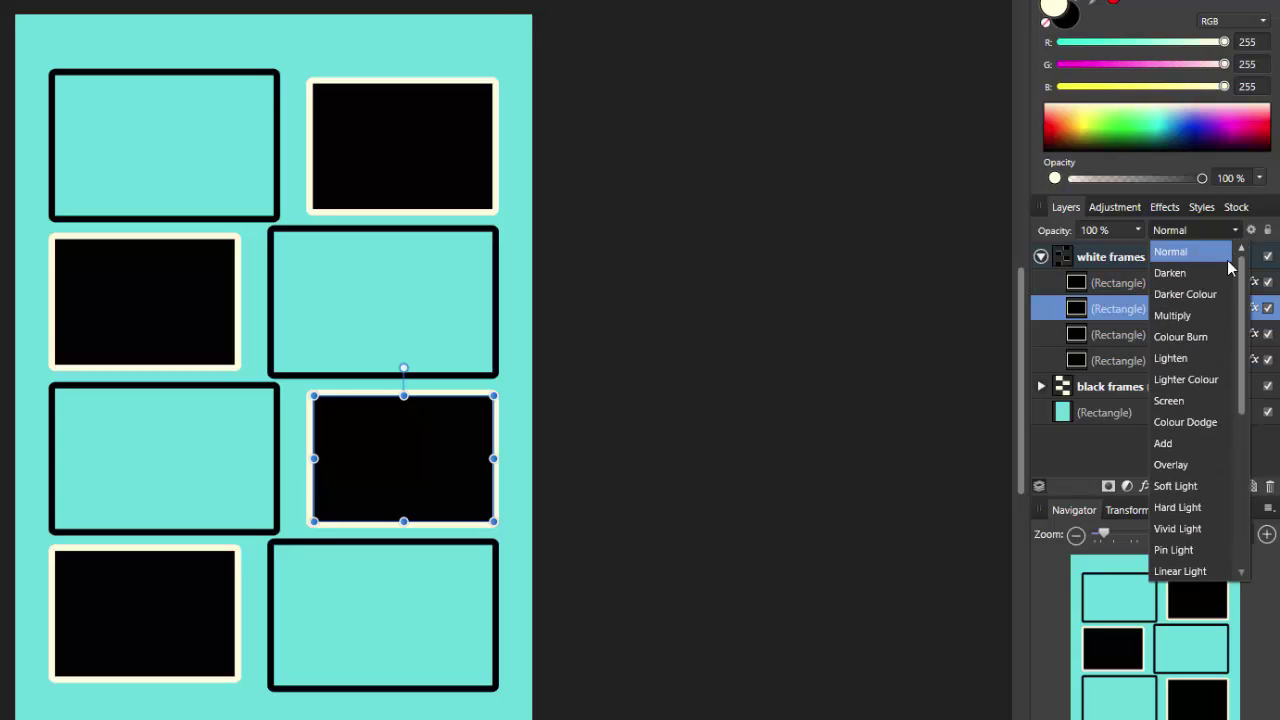
{"action": "left_click", "coordinate": [1179, 401]}
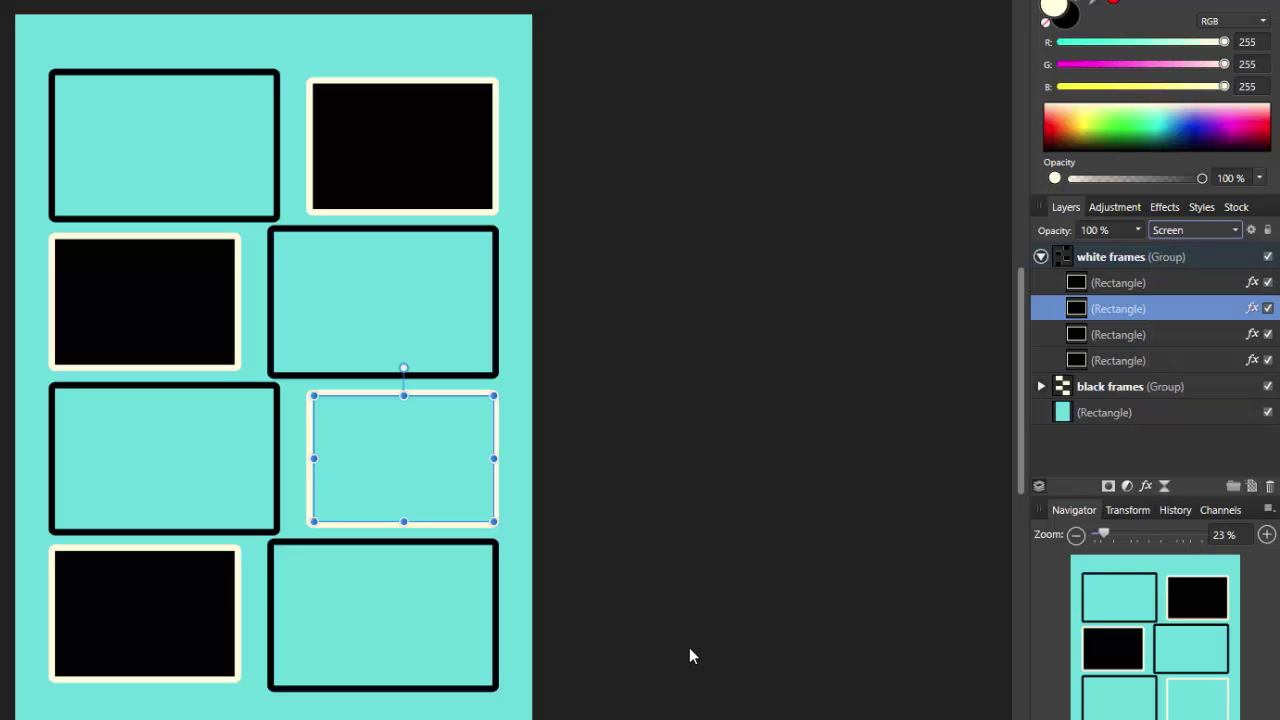
{"action": "left_click", "coordinate": [748, 594]}
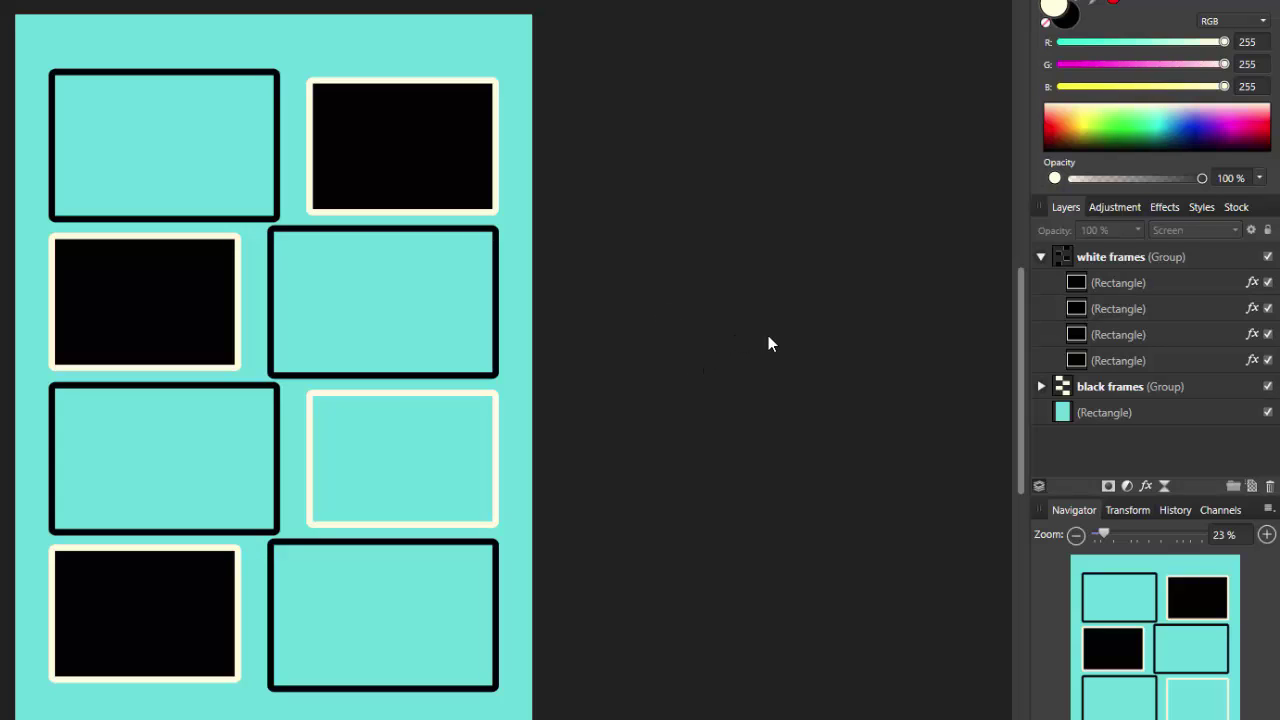
Return the second rectangle in the white frames group to the Normal blend mode.
{"action": "left_click", "coordinate": [1186, 335]}
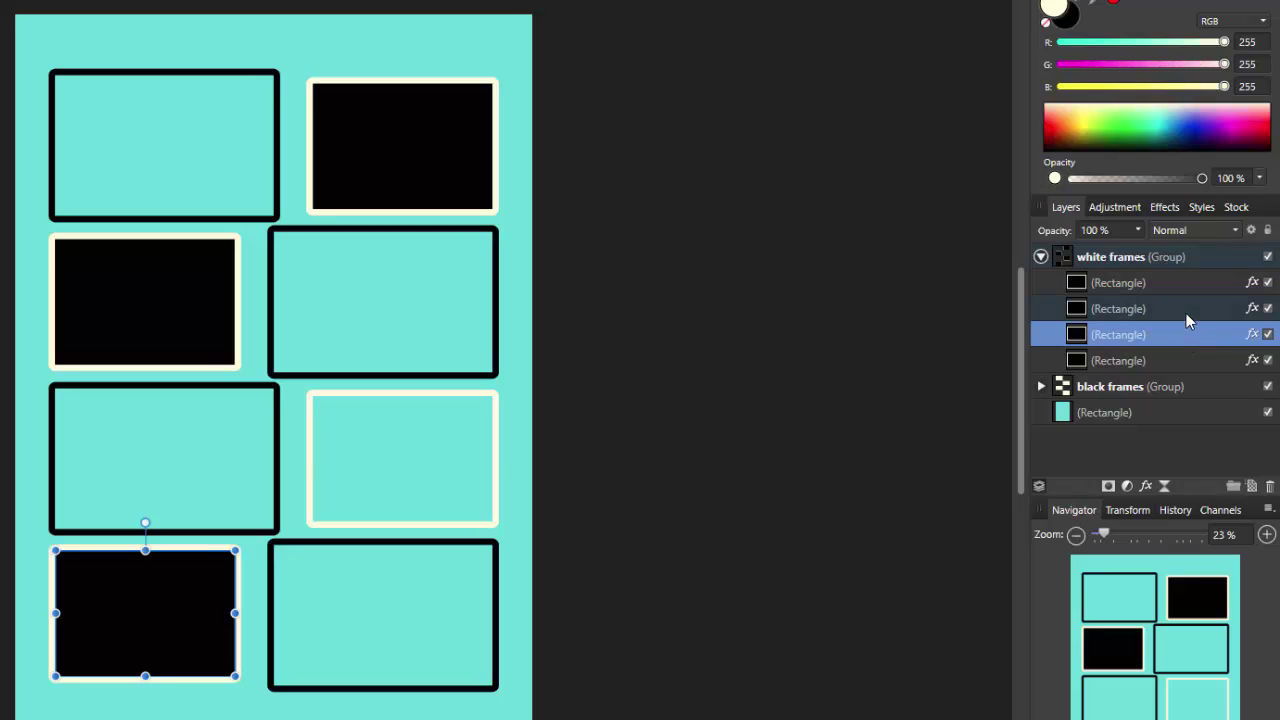
{"action": "left_click", "coordinate": [1186, 308]}
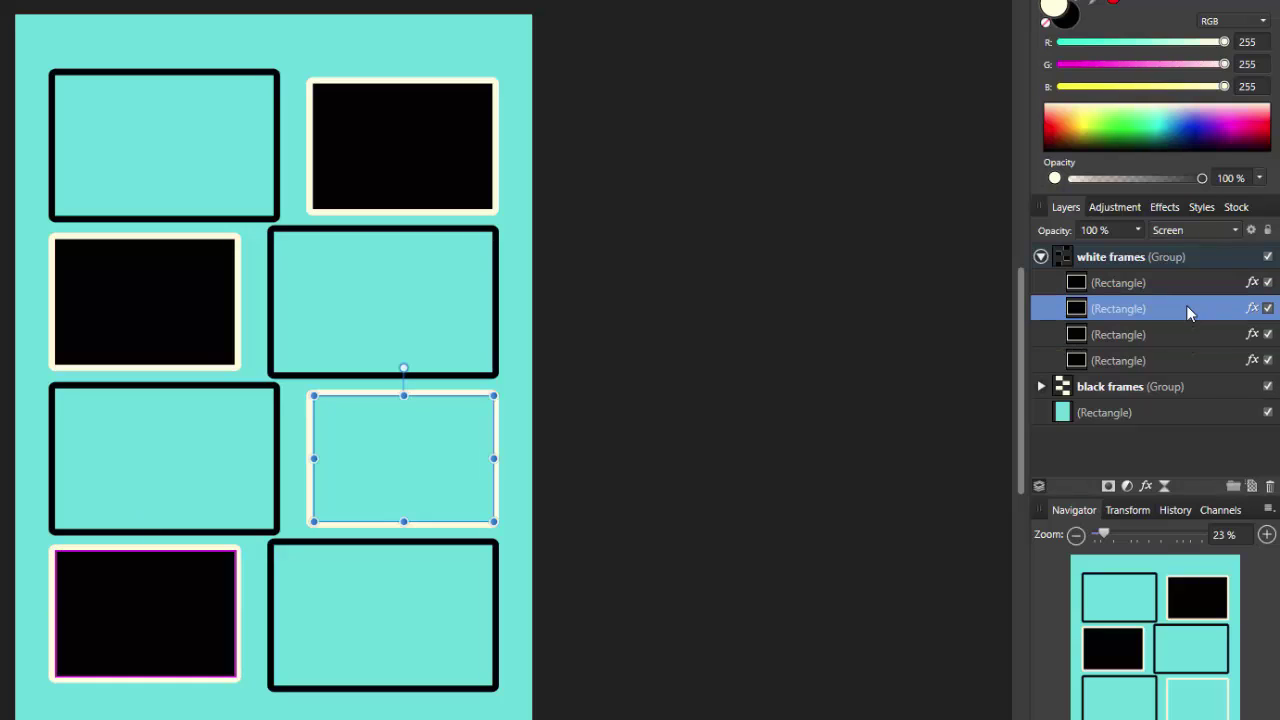
{"action": "left_click", "coordinate": [1236, 233]}
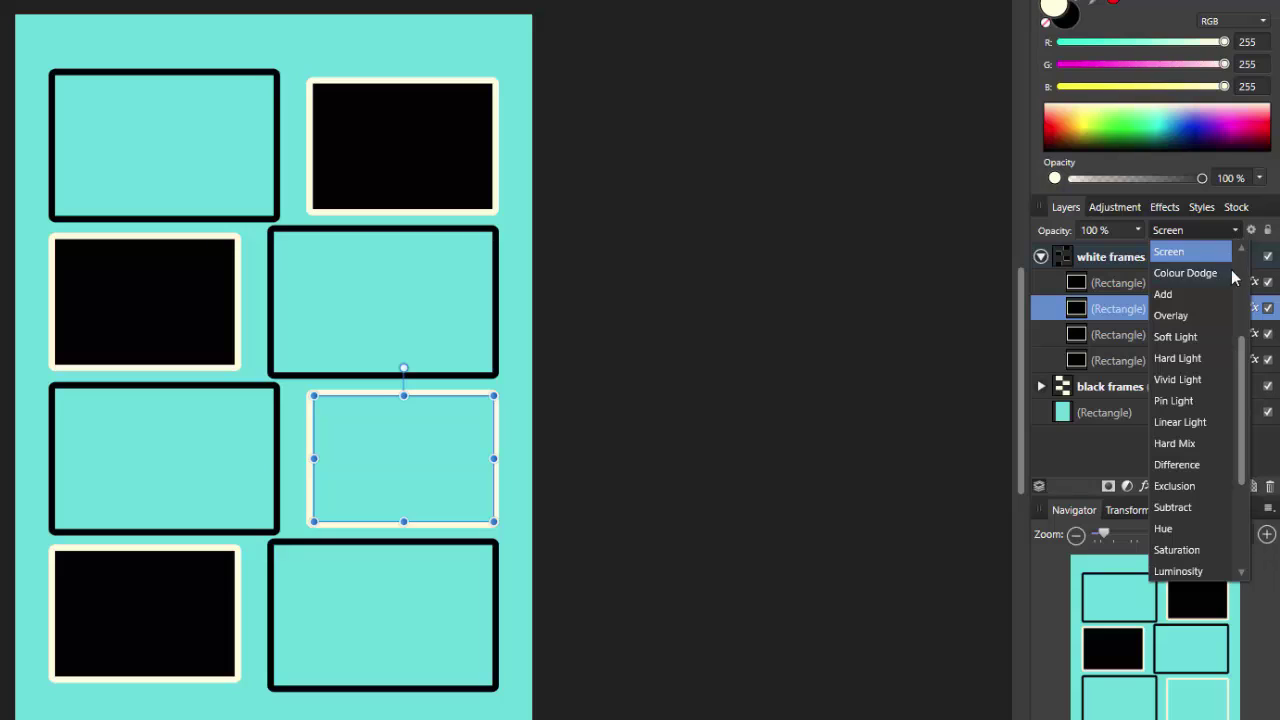
{"action": "scroll", "coordinate": [1240, 262], "scroll_direction": "up", "scroll_amount": 3}
{"action": "left_click", "coordinate": [1186, 252]}
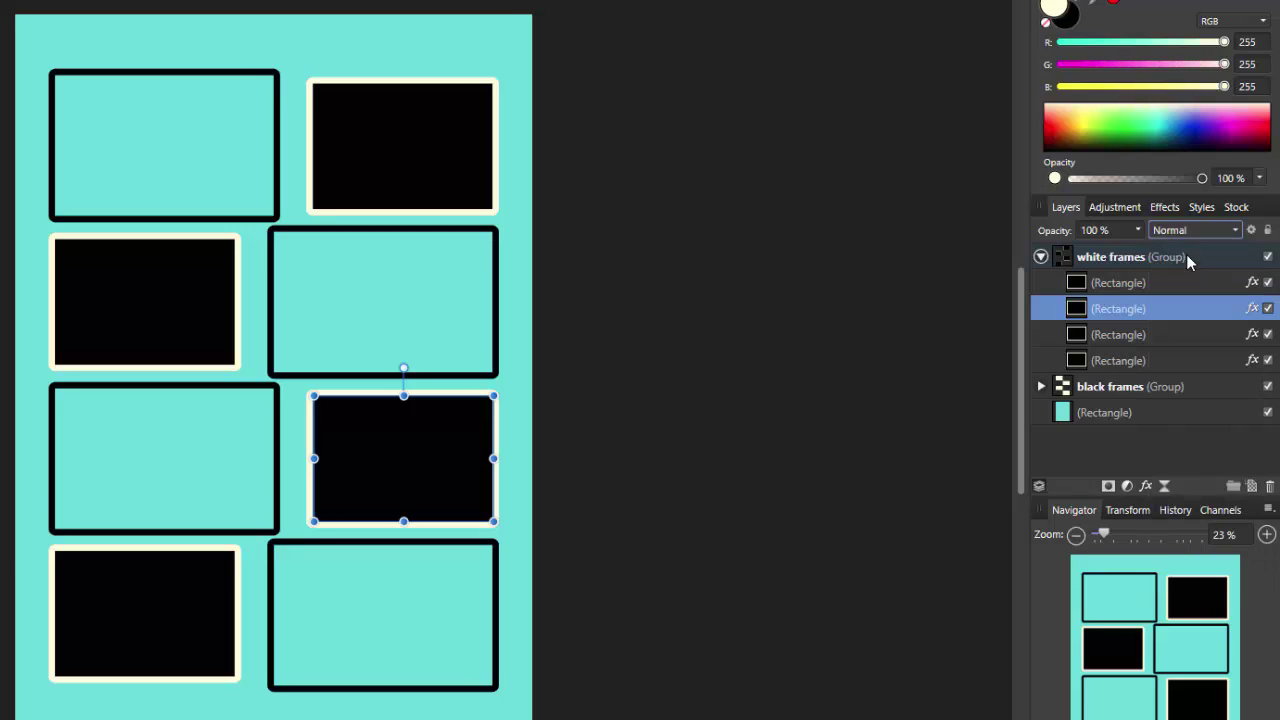
Set the whole white frames group's blend mode to Screen, collapse the group and activate the Pan tool.
{"action": "left_click", "coordinate": [1126, 262]}
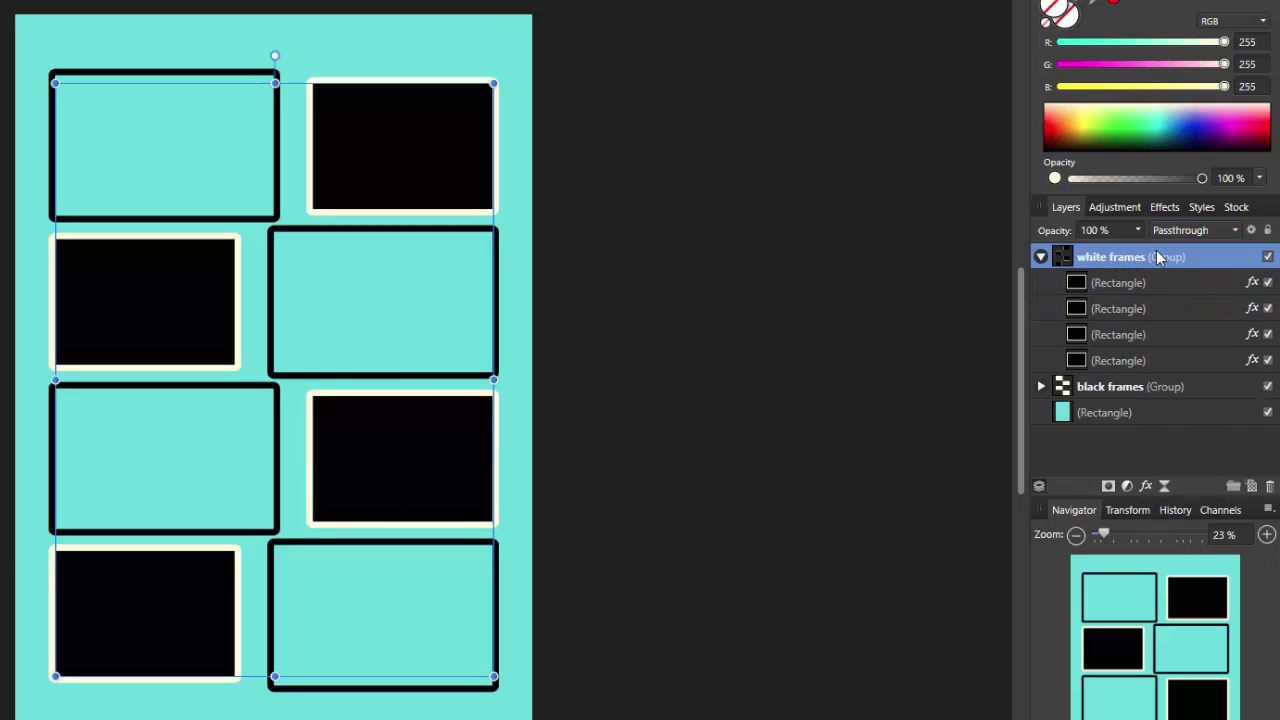
{"action": "left_click", "coordinate": [1236, 233]}
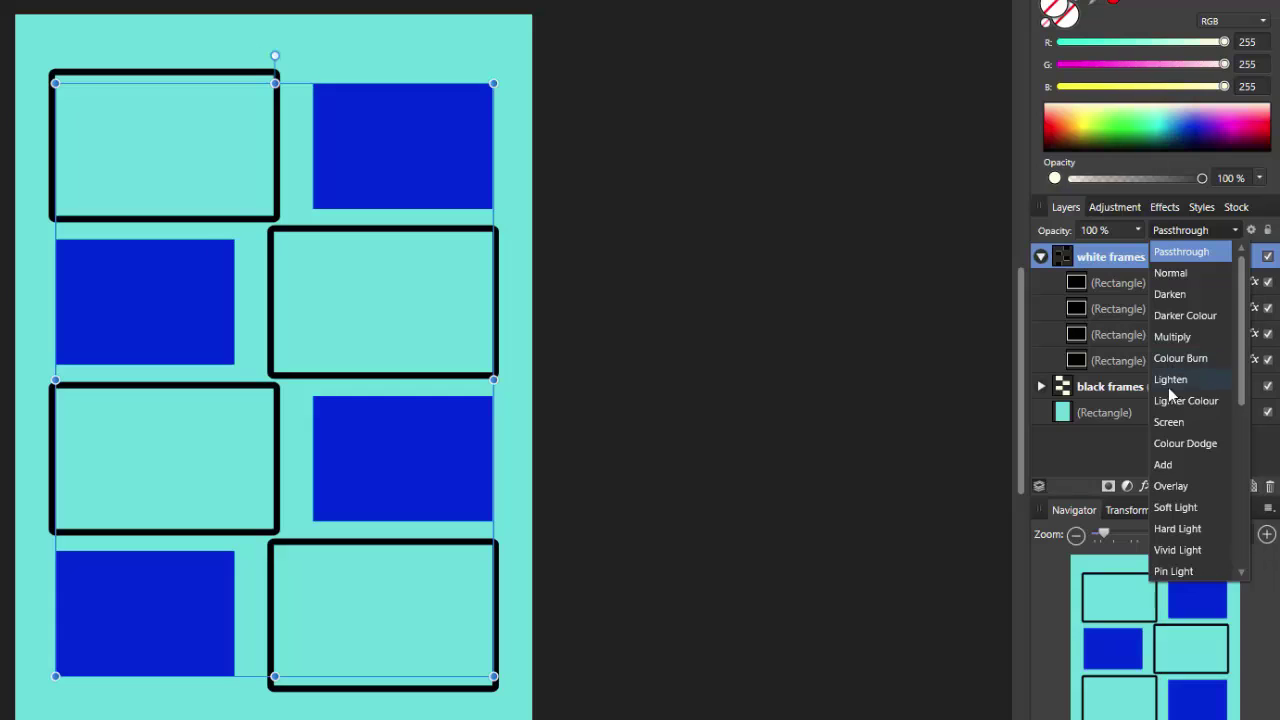
{"action": "left_click", "coordinate": [1170, 421]}
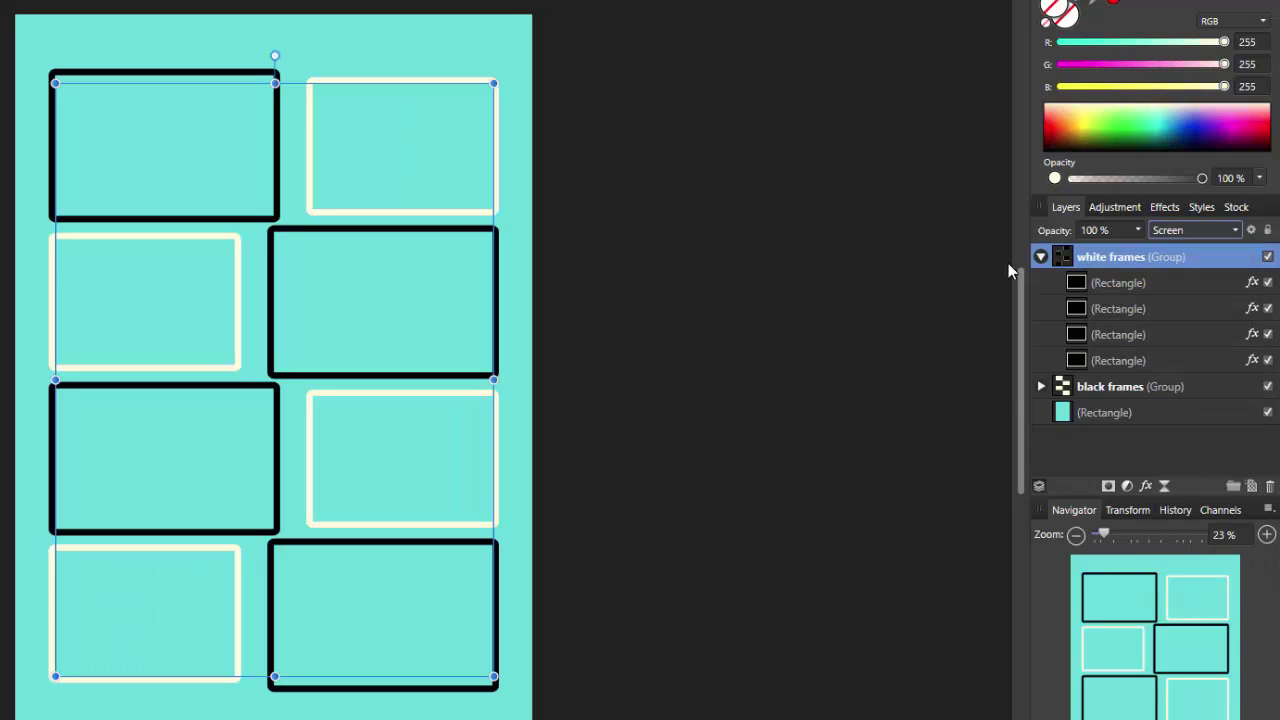
{"action": "left_click", "coordinate": [1041, 257]}
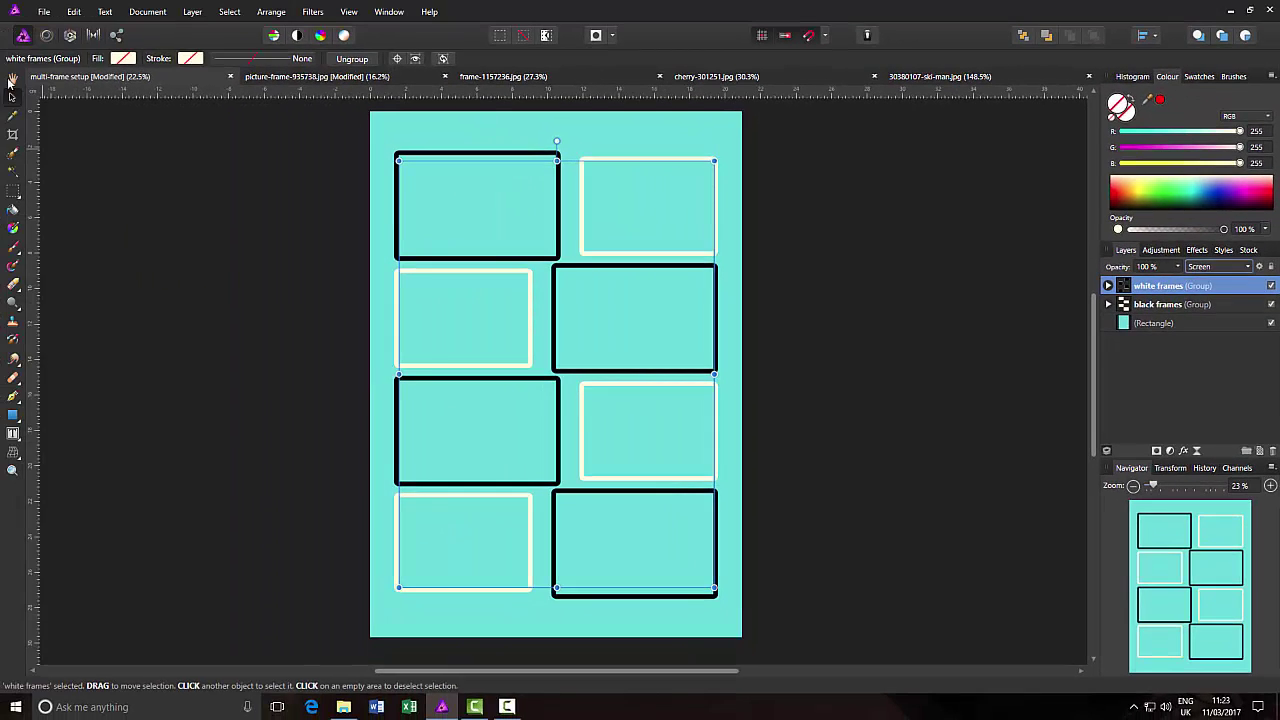
{"action": "left_click", "coordinate": [12, 79]}
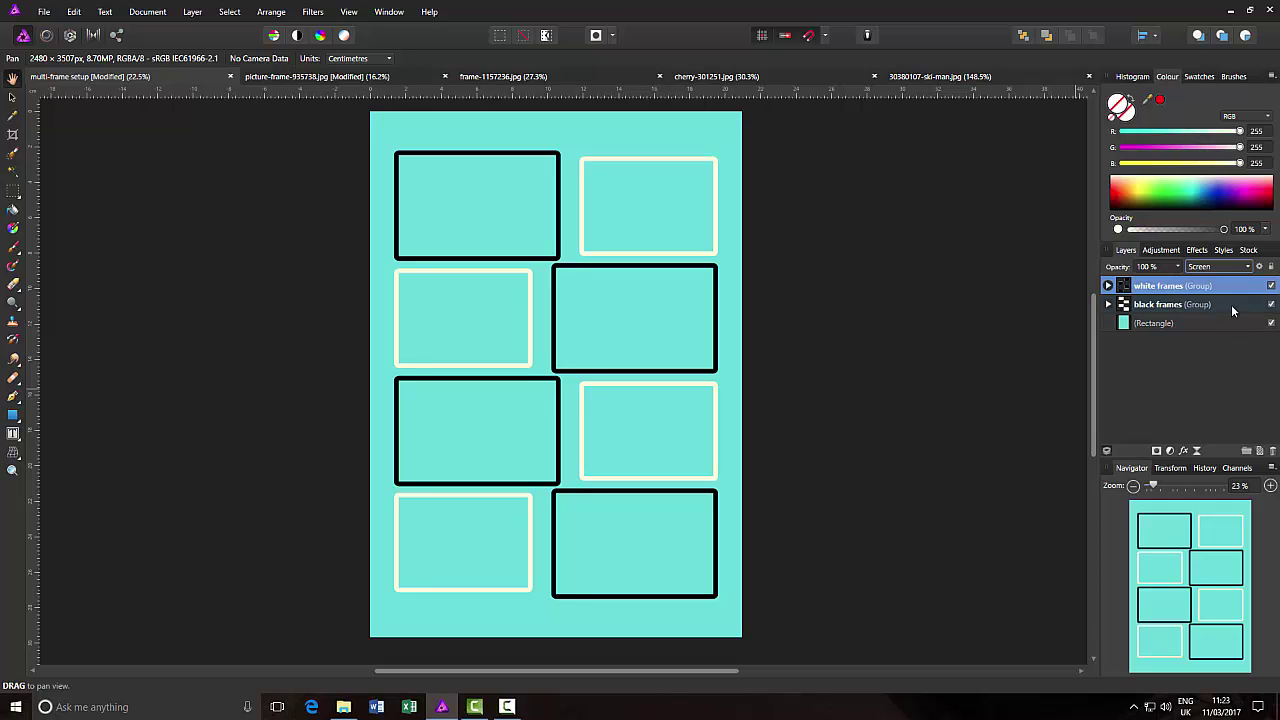
Set the black frames group's blend mode back to Passthrough.
{"action": "left_click", "coordinate": [1234, 306]}
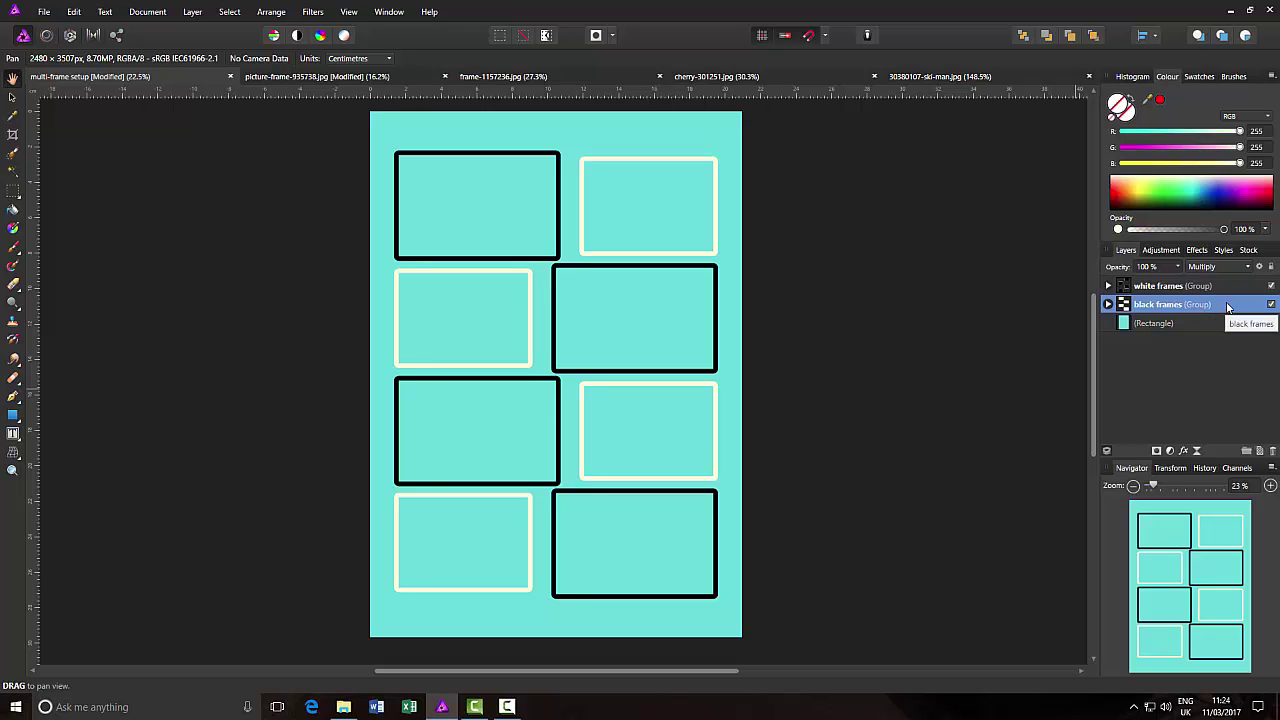
{"action": "double_click", "coordinate": [1227, 305]}
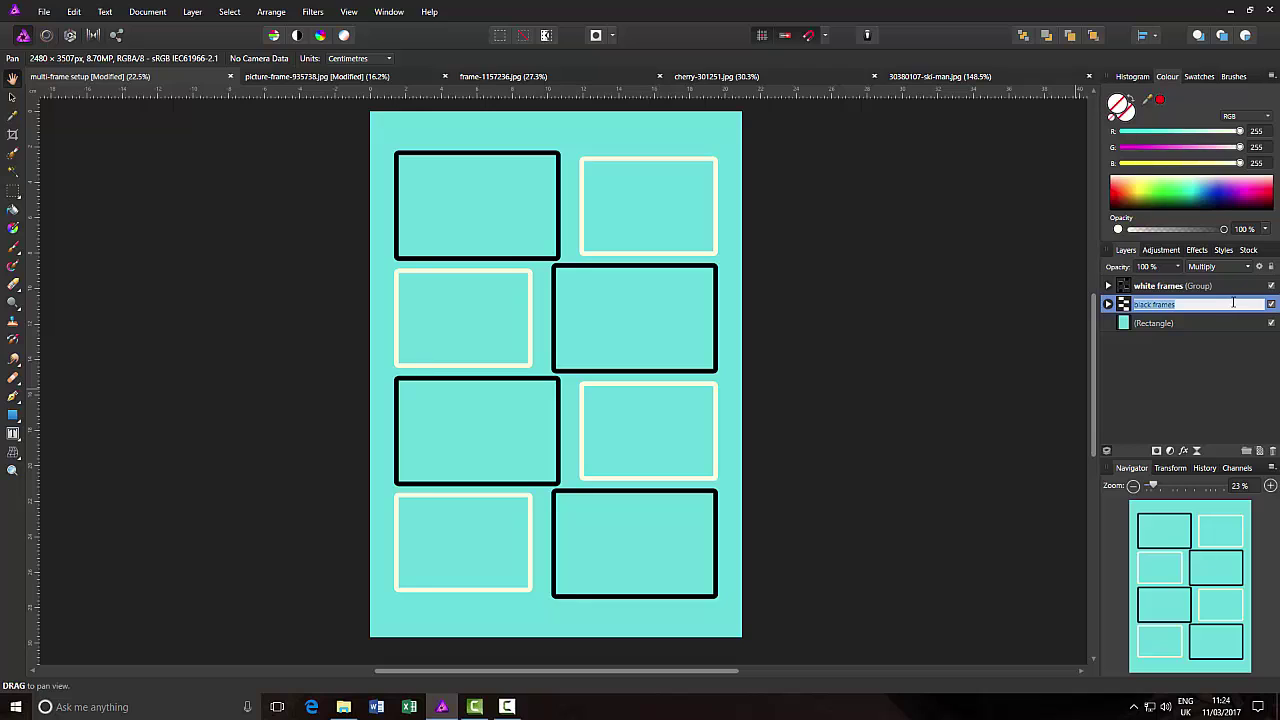
{"action": "left_click", "coordinate": [1246, 305]}
{"action": "key", "text": "Return"}
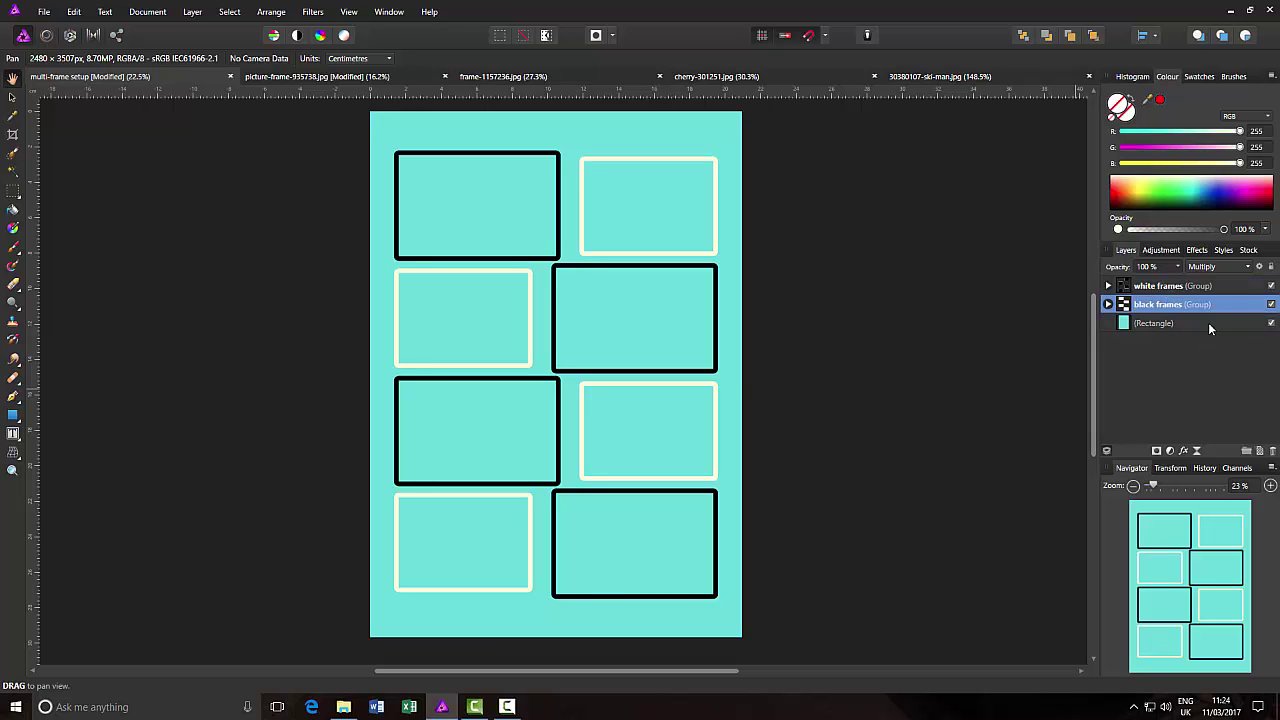
{"action": "left_click", "coordinate": [1248, 267]}
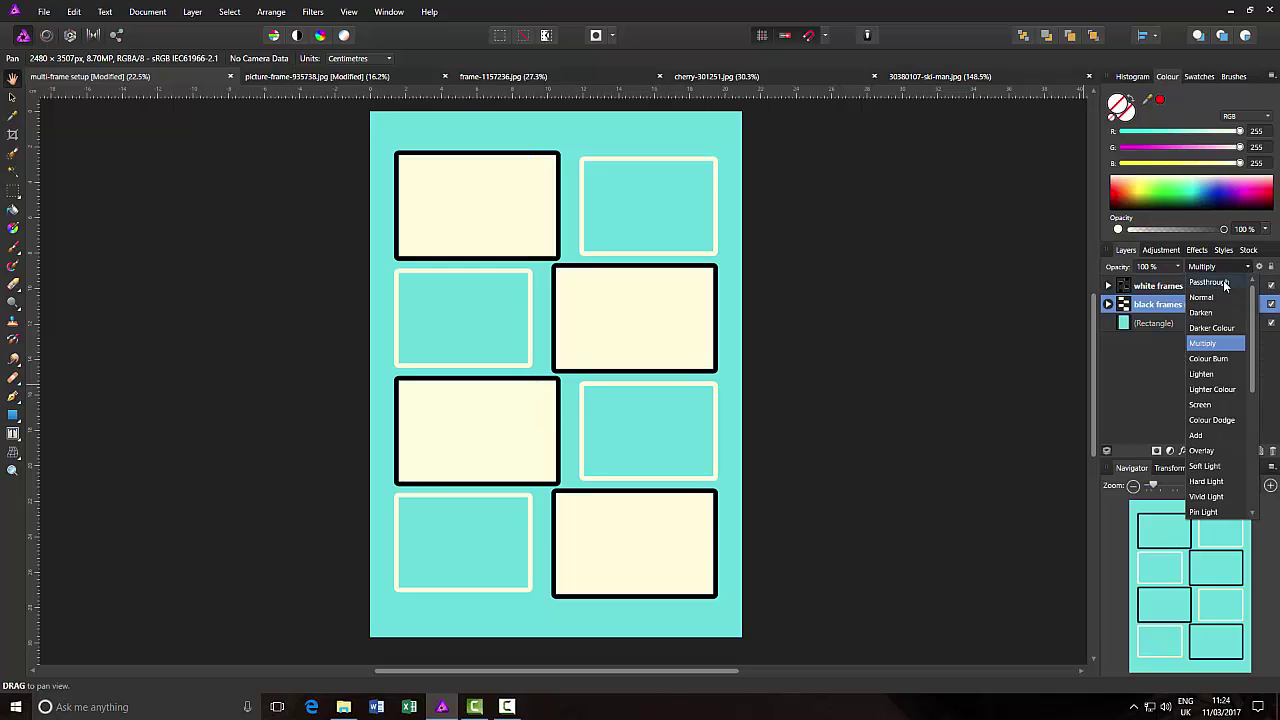
{"action": "left_click", "coordinate": [1224, 283]}
Set the white frames group's blend mode back to Passthrough.
{"action": "left_click", "coordinate": [1228, 286]}
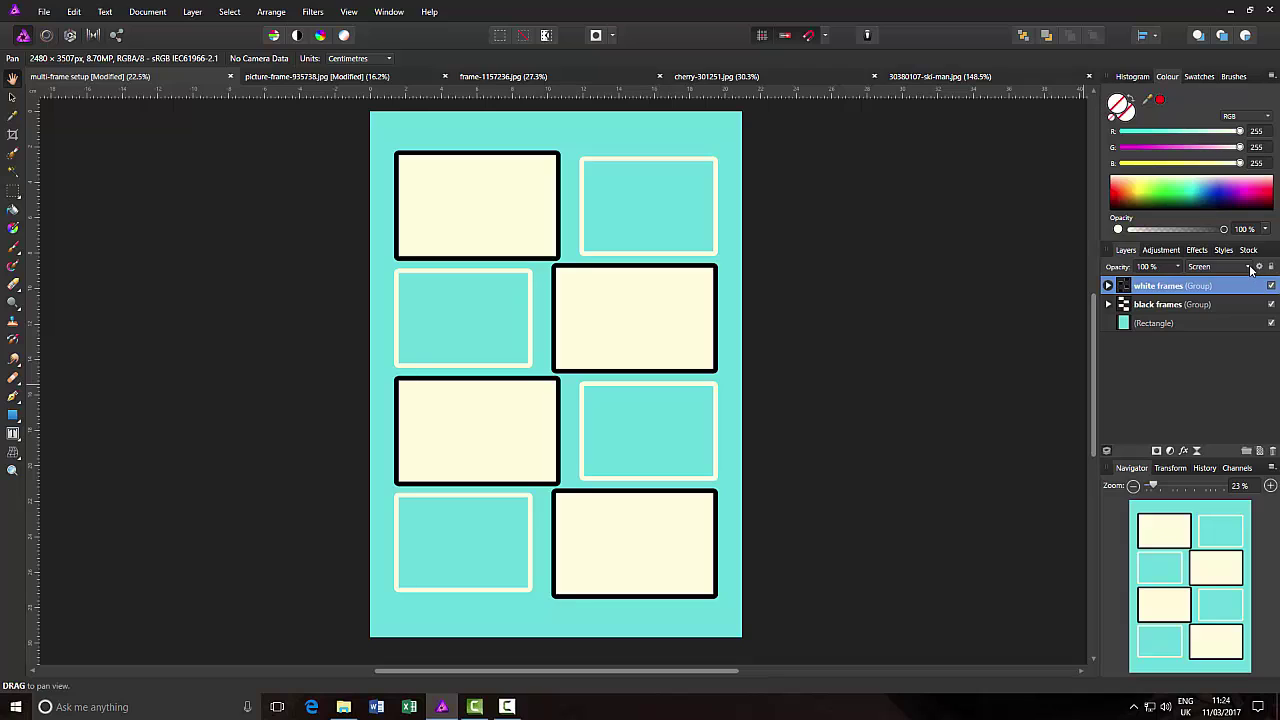
{"action": "left_click", "coordinate": [1248, 267]}
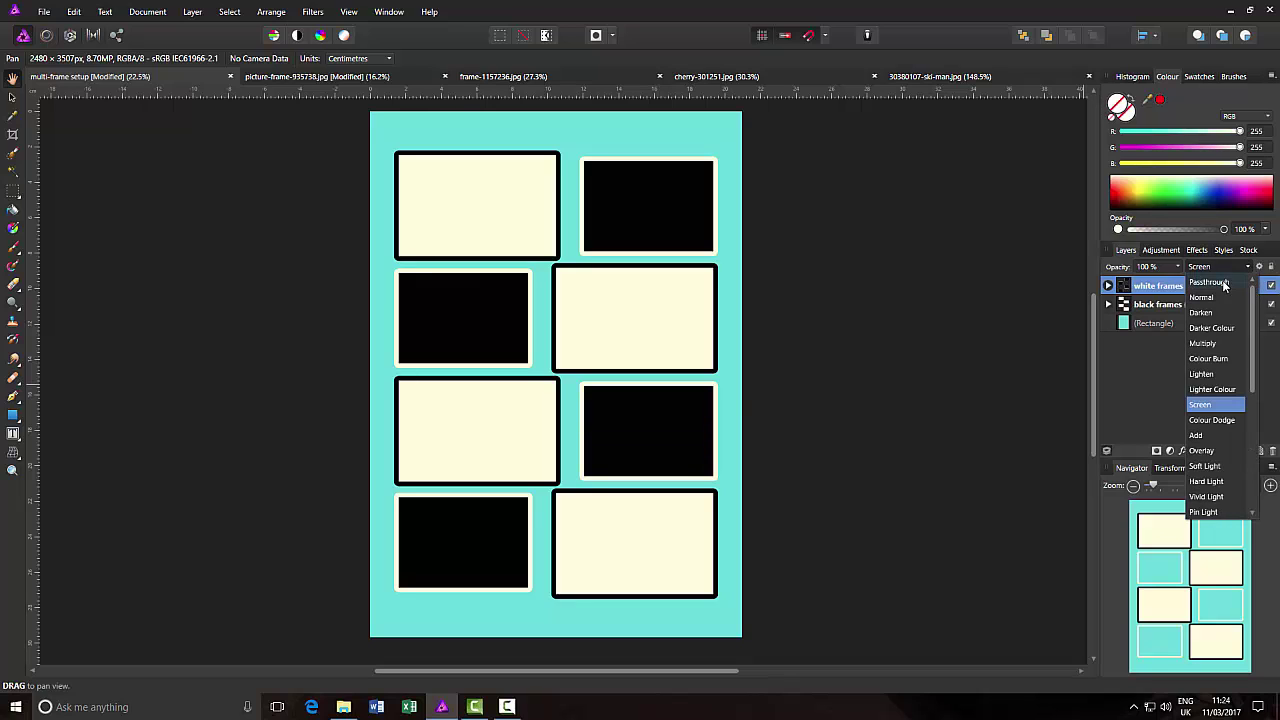
{"action": "left_click", "coordinate": [1224, 286]}
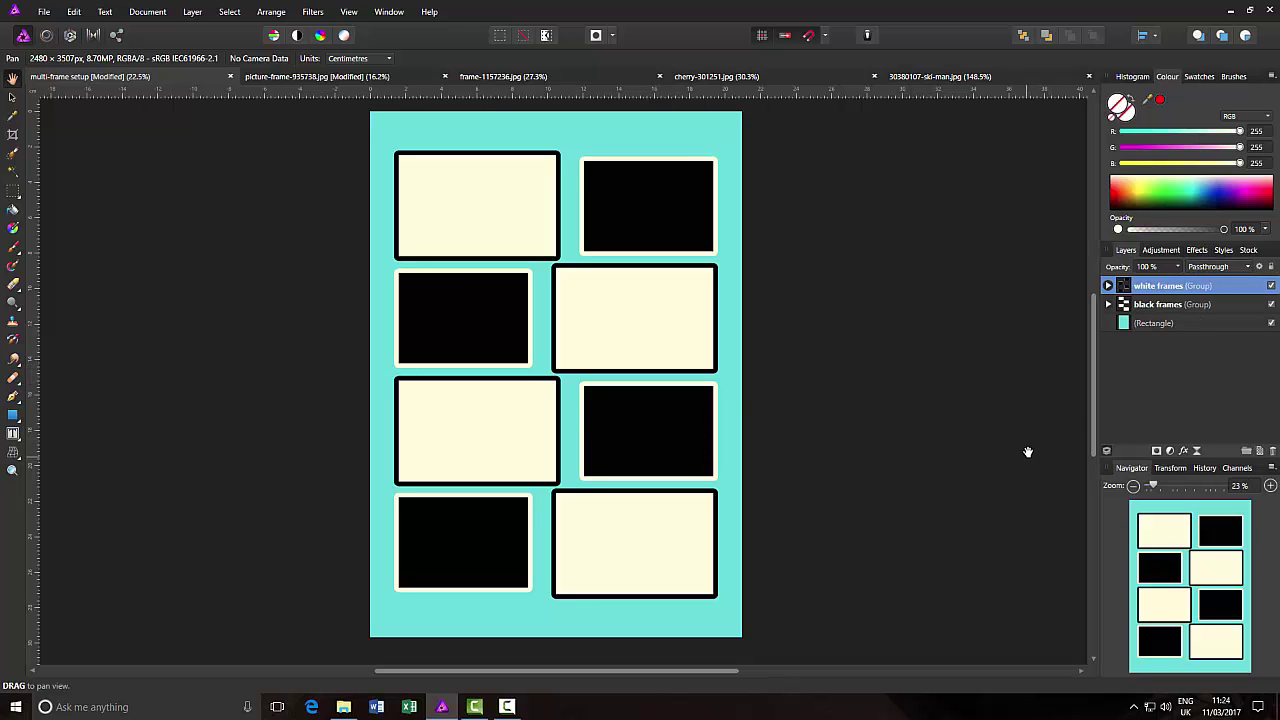
Select the turquoise background rectangle layer, and view the cherry-301251.jpg and 30380107-ski-man.jpg photos.
{"action": "left_click", "coordinate": [1194, 325]}
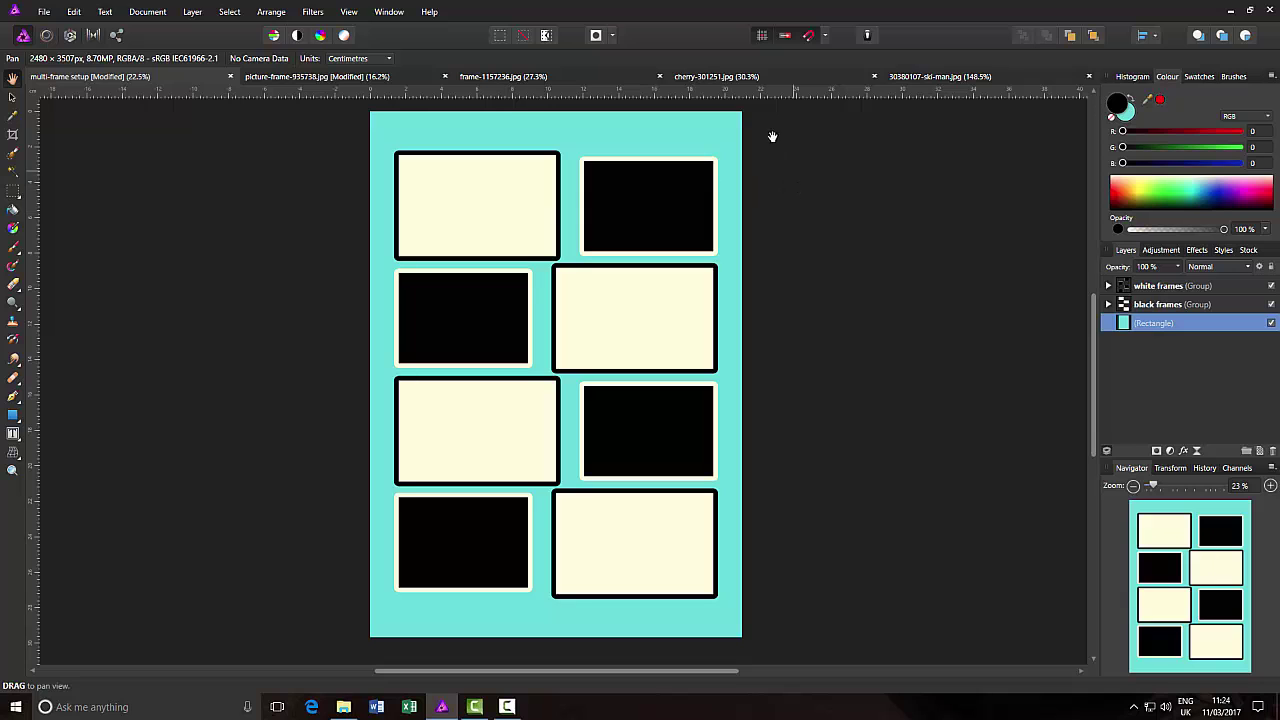
{"action": "left_click", "coordinate": [769, 79]}
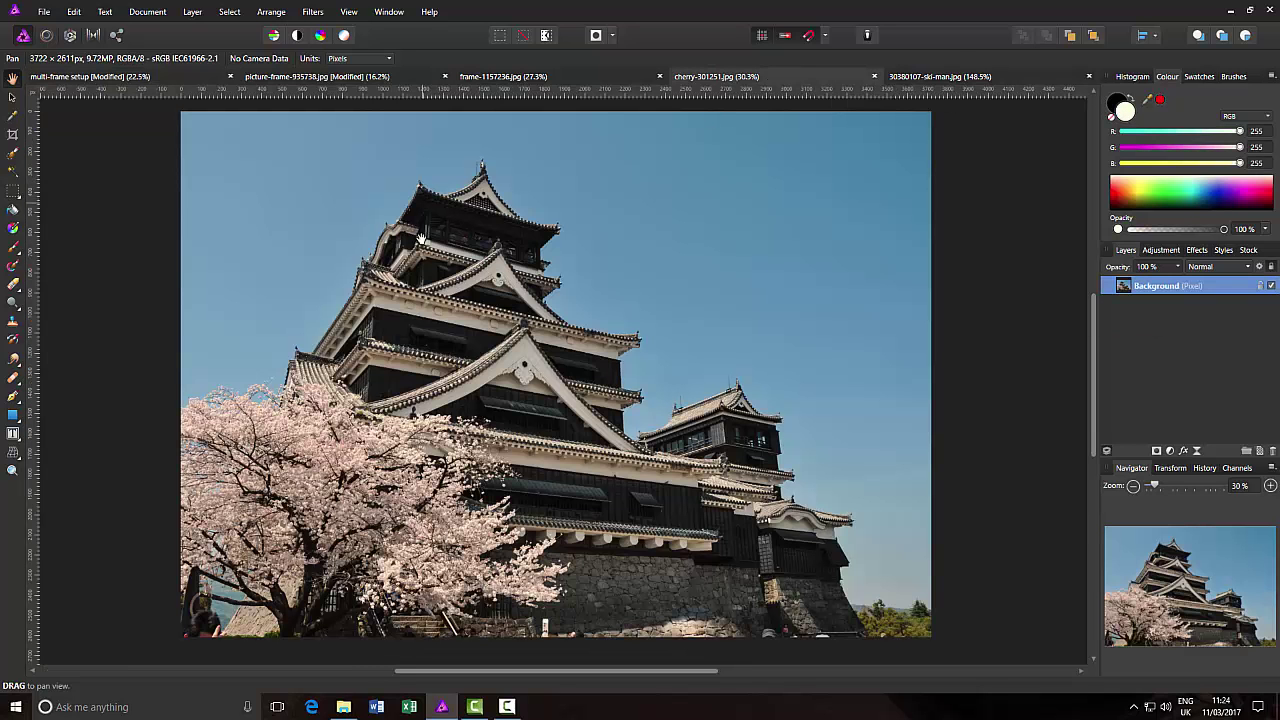
{"action": "left_click", "coordinate": [958, 79]}
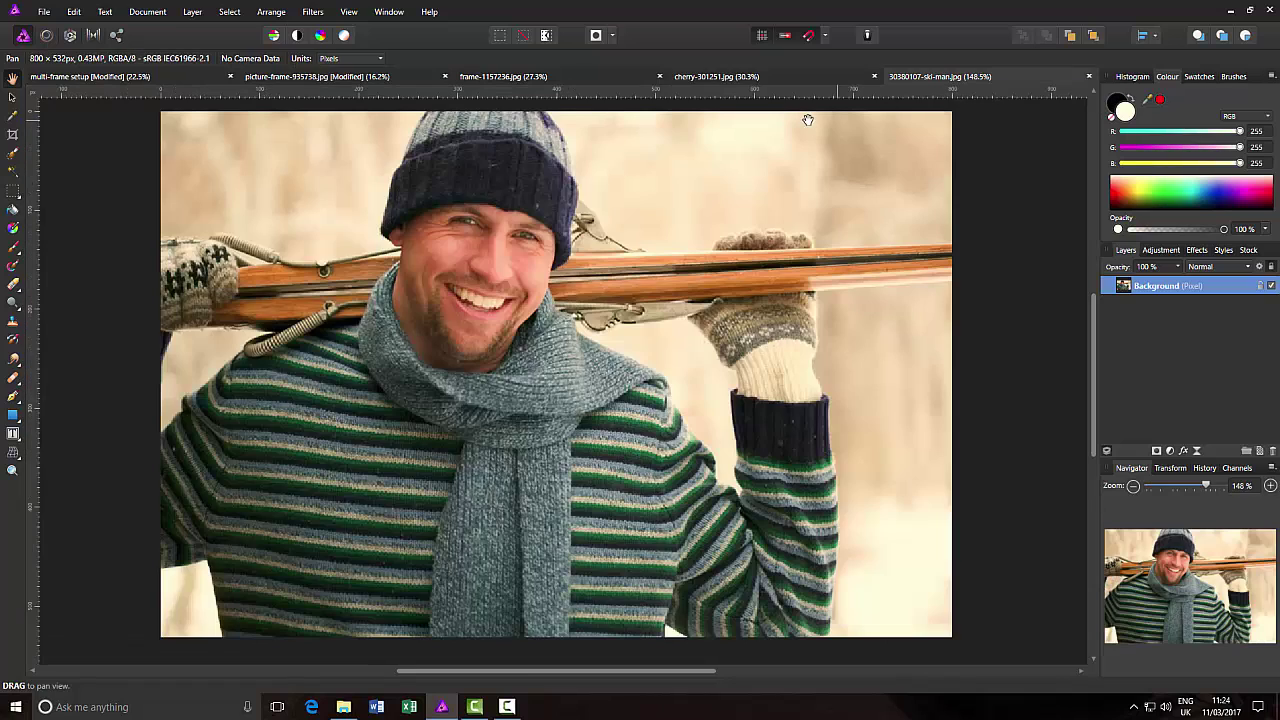
Switch to the cherry-301251.jpg photo and select the entire image.
{"action": "left_click", "coordinate": [757, 79]}
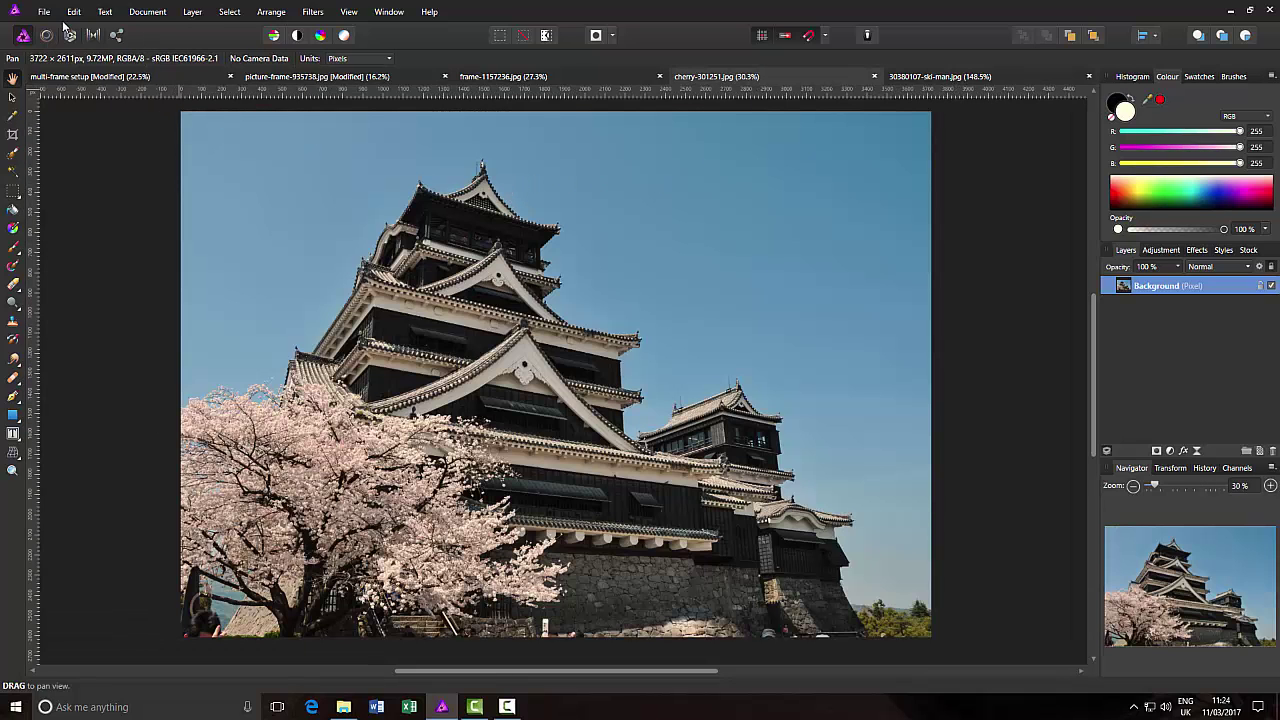
{"action": "left_click", "coordinate": [228, 12]}
{"action": "left_click", "coordinate": [240, 29]}
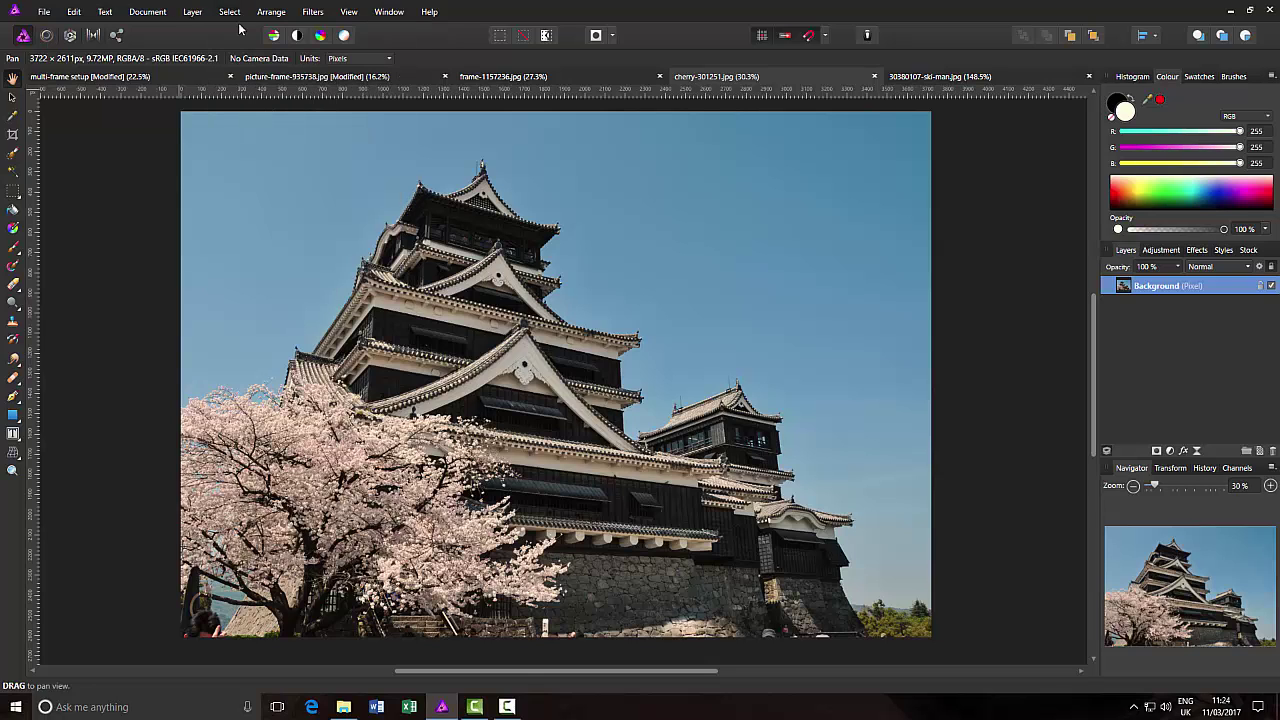
Copy the selected cherry-301251.jpg photo and paste it into the multi-frame setup document, directly above the turquoise rectangle layer.
{"action": "left_click", "coordinate": [74, 11]}
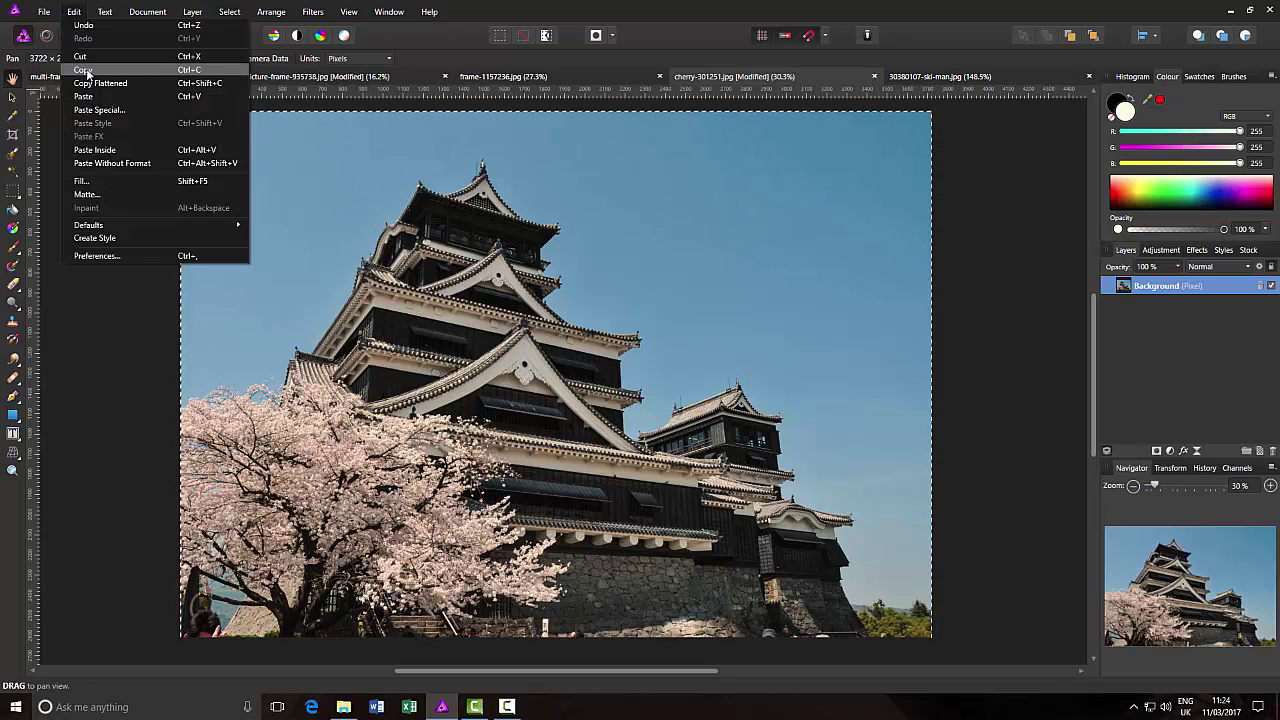
{"action": "left_click", "coordinate": [87, 71]}
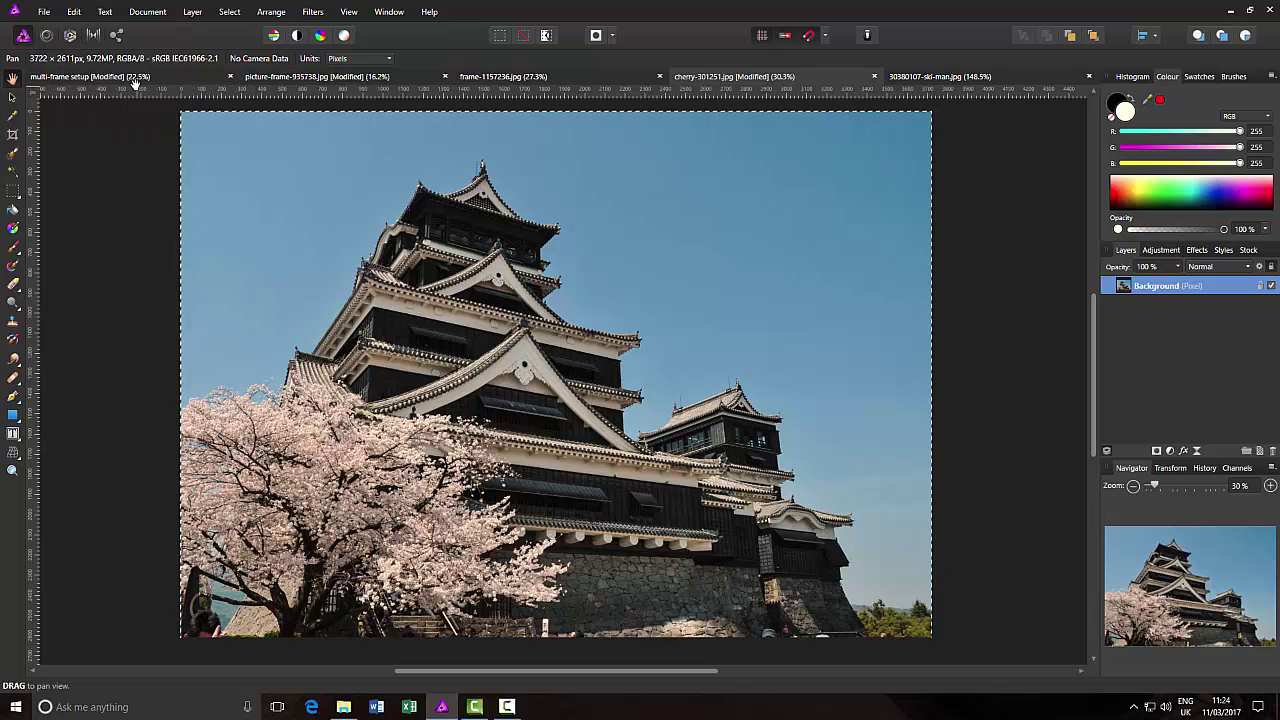
{"action": "left_click", "coordinate": [100, 76]}
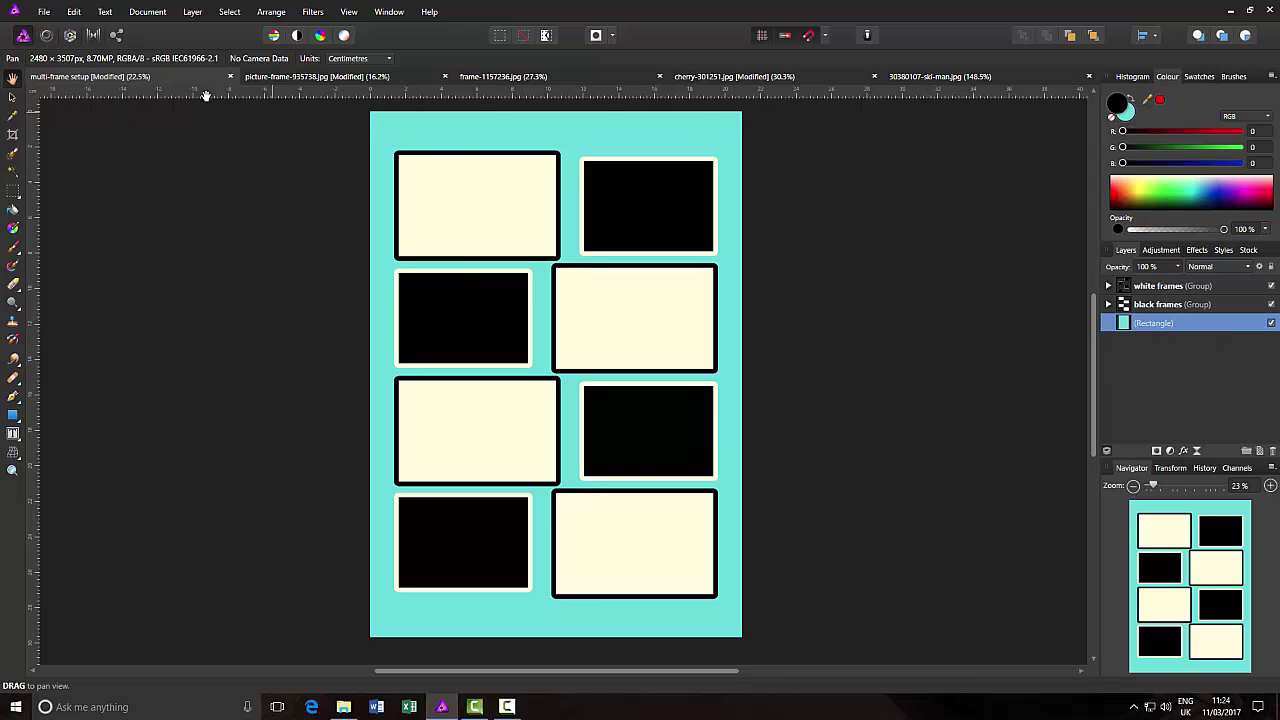
{"action": "left_click", "coordinate": [74, 11]}
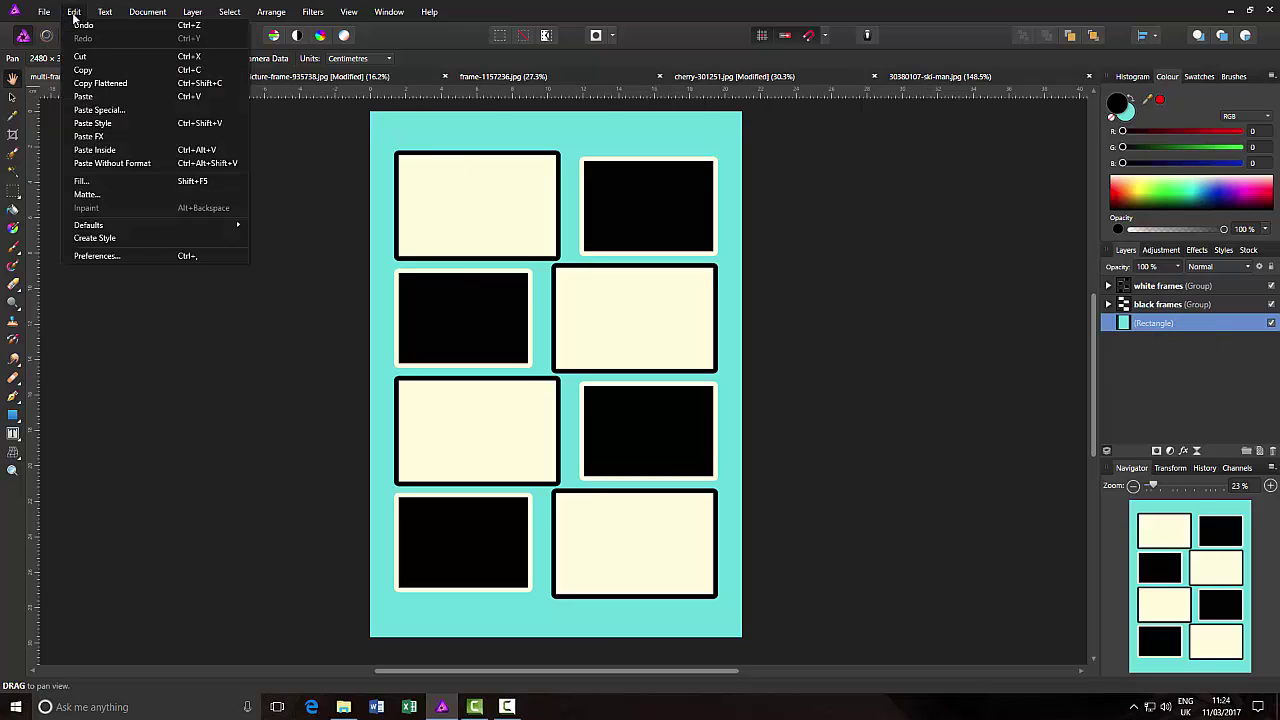
{"action": "left_click", "coordinate": [87, 96]}
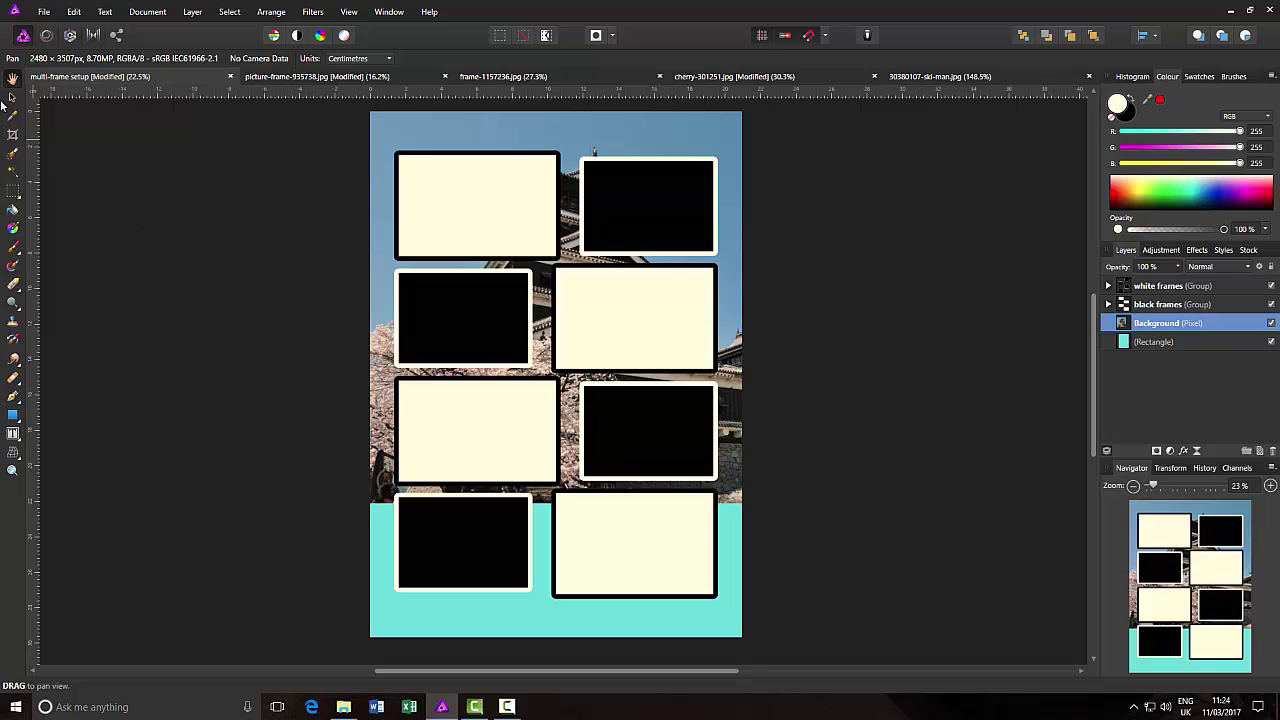
Scale the pasted castle photo down proportionally and place it behind the black-bordered frame at the page's upper left.
{"action": "left_click", "coordinate": [11, 97]}
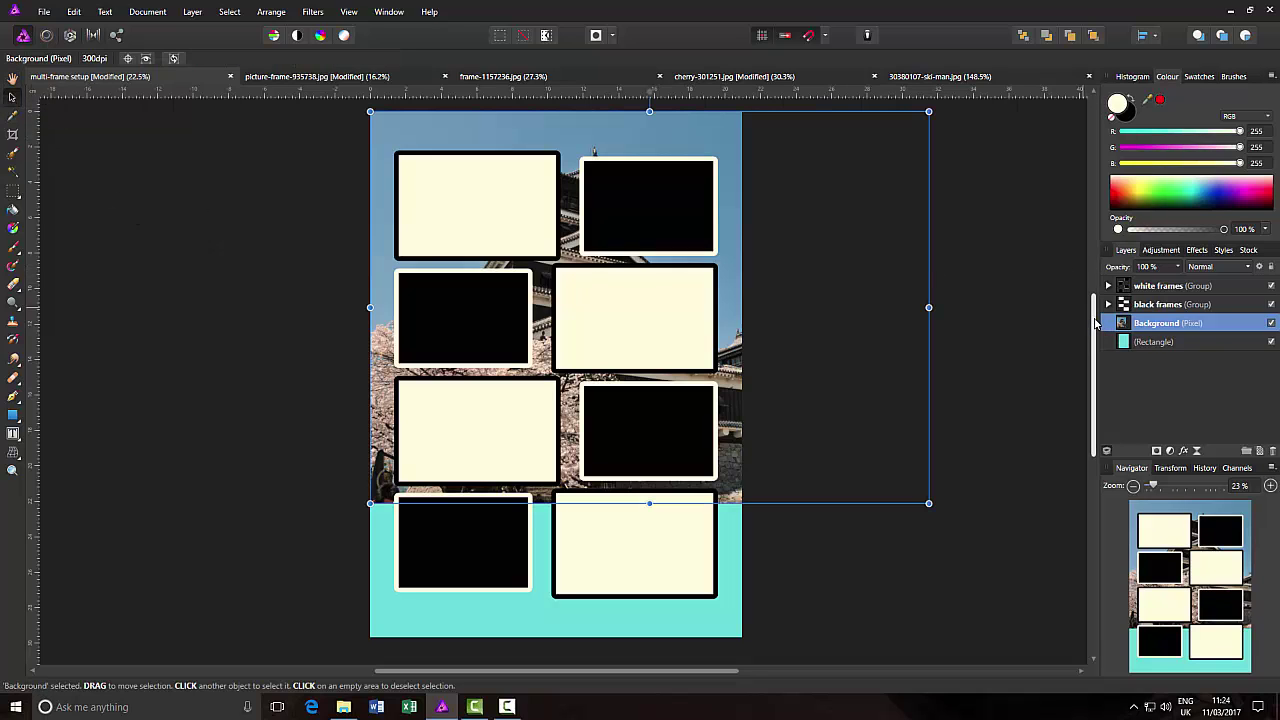
{"action": "left_click_drag", "start_coordinate": [1095, 322], "coordinate": [1098, 302]}
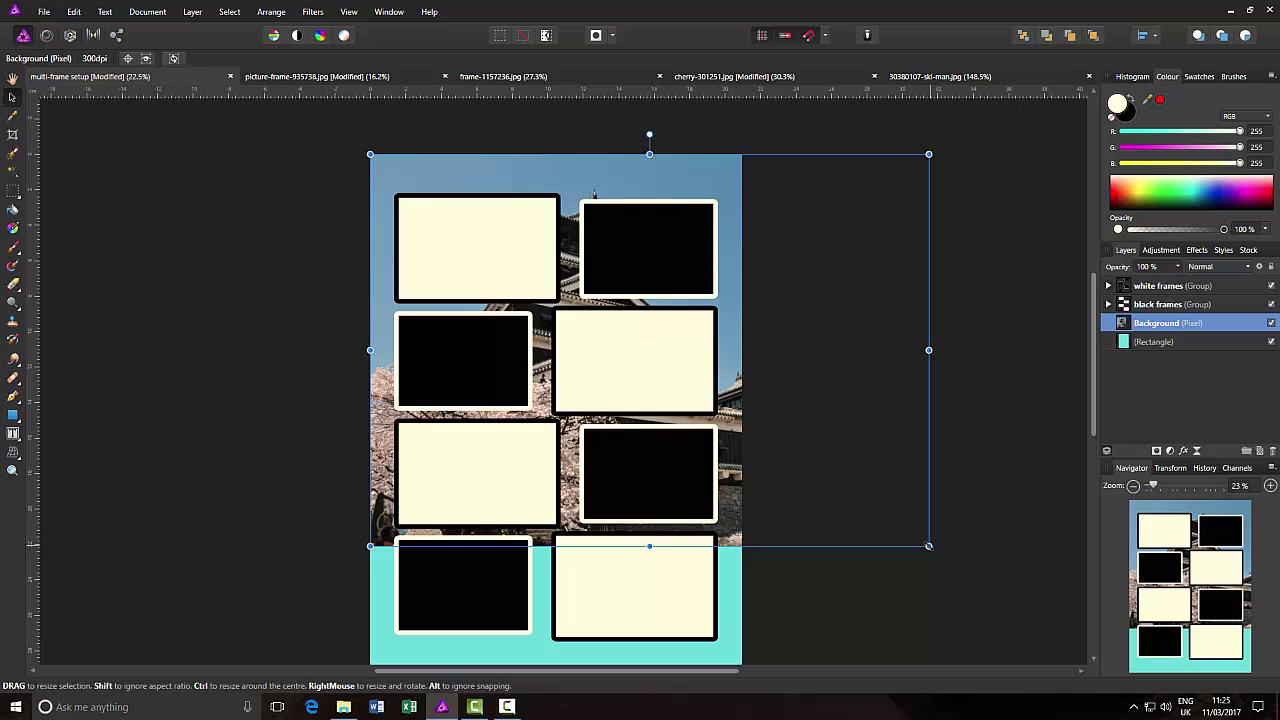
{"action": "left_click_drag", "start_coordinate": [928, 546], "coordinate": [555, 271]}
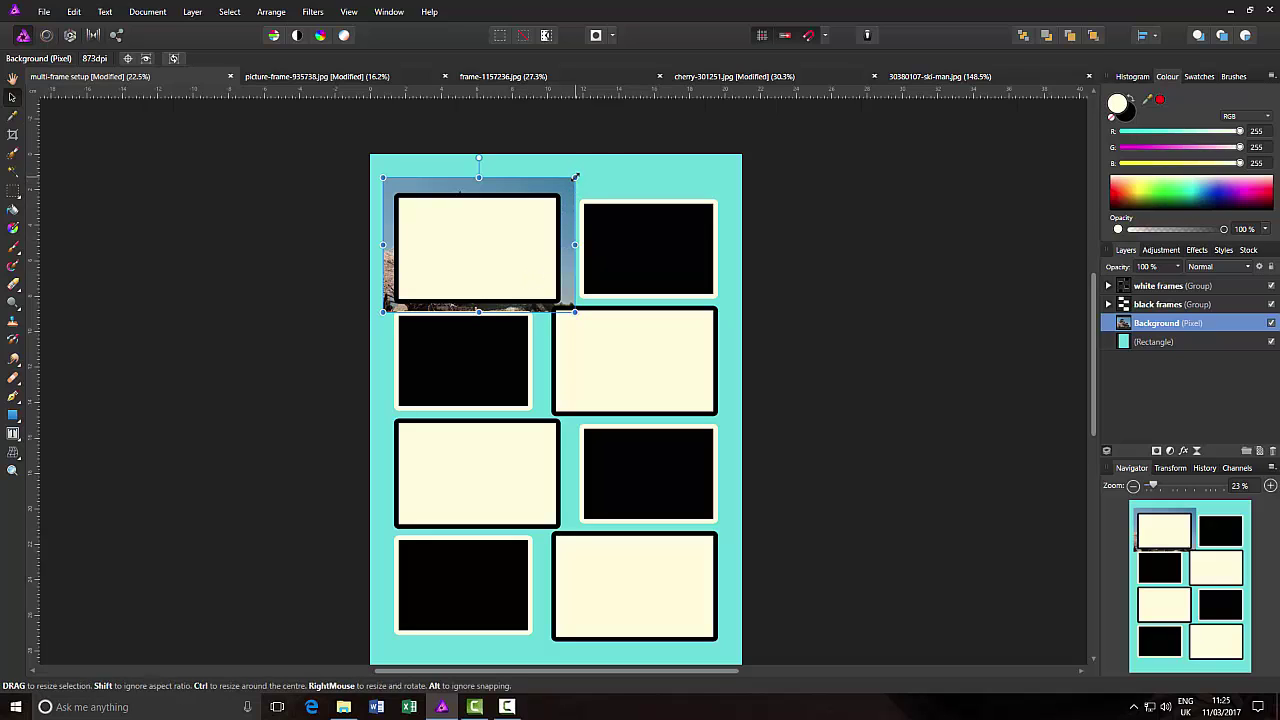
{"action": "left_click_drag", "start_coordinate": [575, 177], "coordinate": [558, 189]}
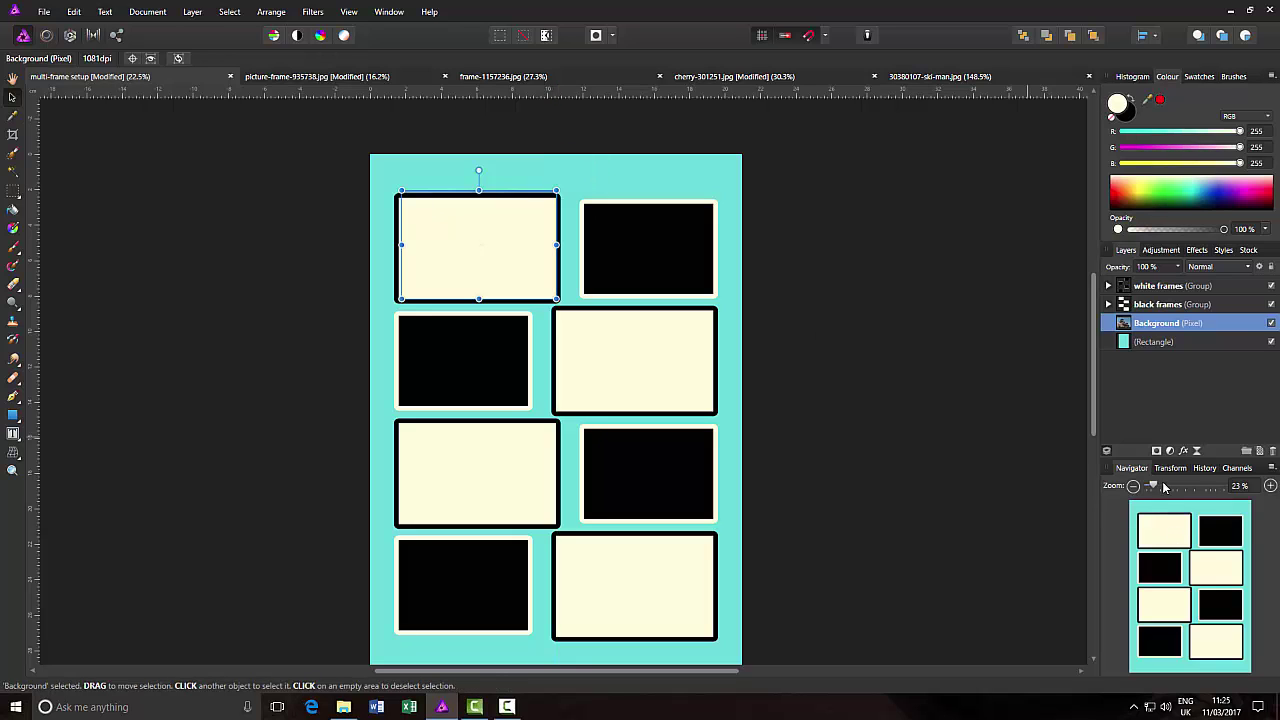
Nudge the castle photo to line up with its frame and scale it around its centre to about 8.55 × 6.00 cm.
{"action": "left_click_drag", "start_coordinate": [1153, 486], "coordinate": [1168, 486]}
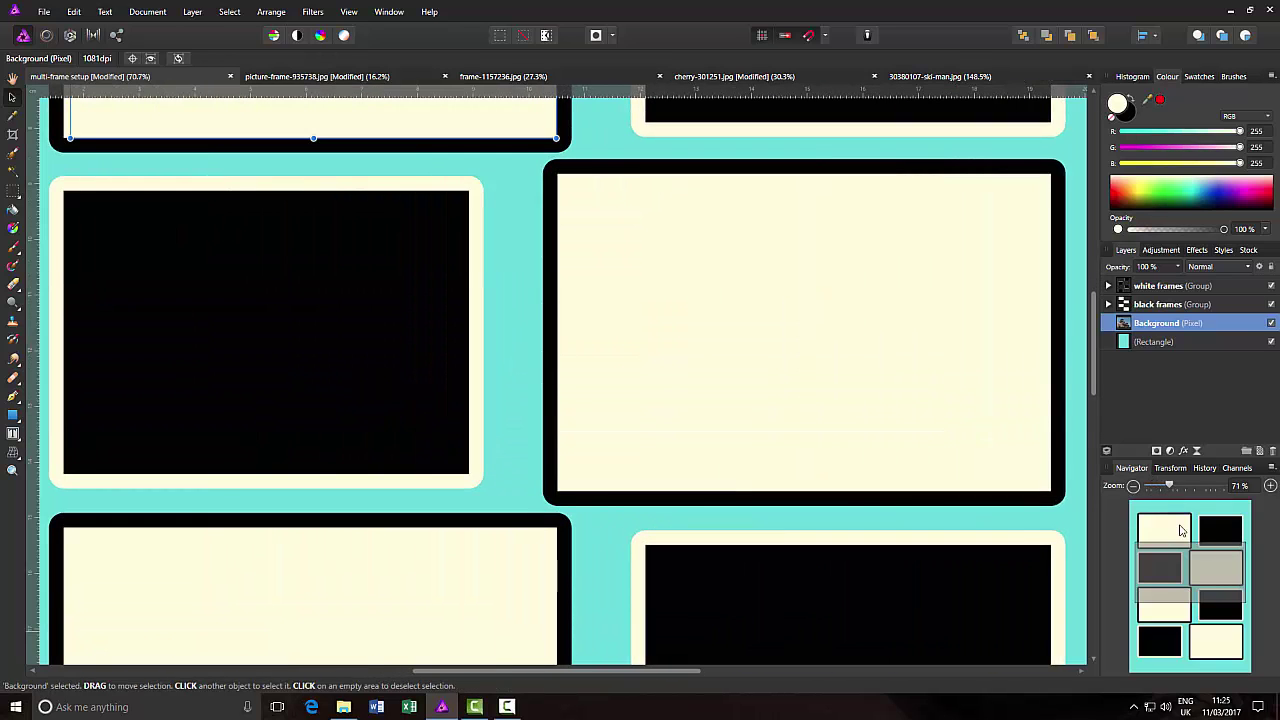
{"action": "left_click_drag", "start_coordinate": [1181, 530], "coordinate": [1132, 566]}
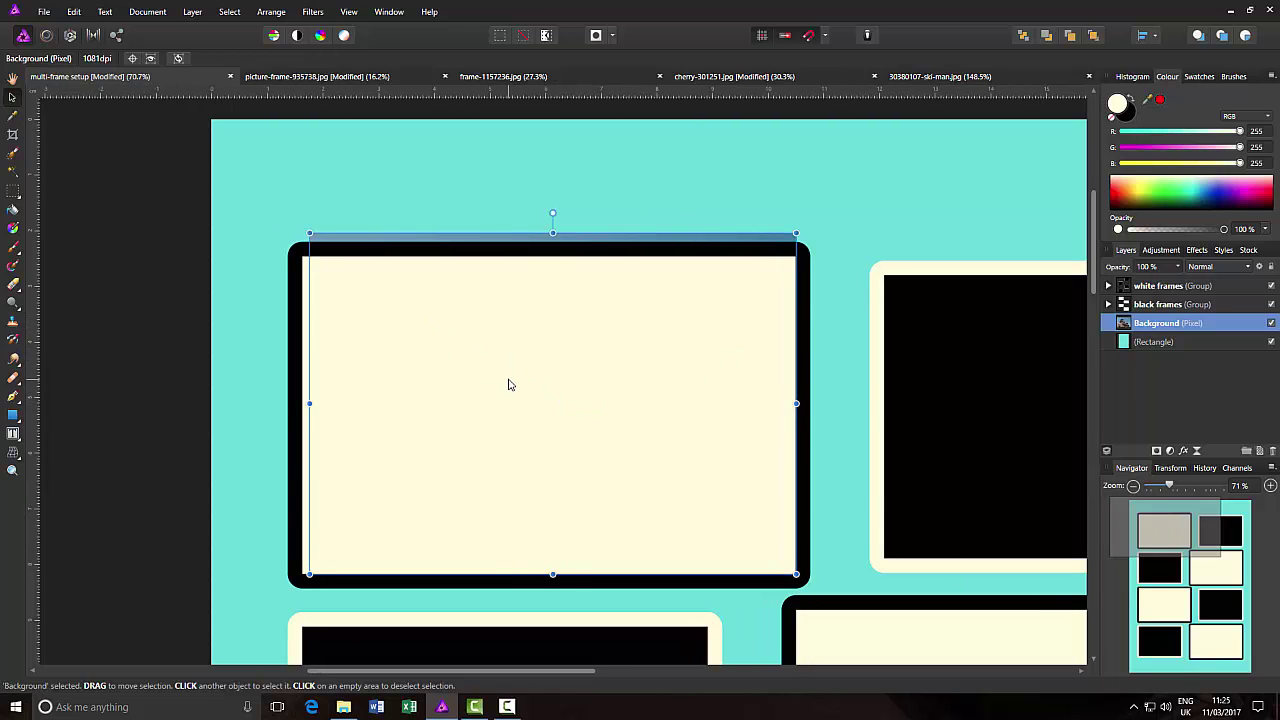
{"action": "left_click_drag", "start_coordinate": [508, 384], "coordinate": [507, 392]}
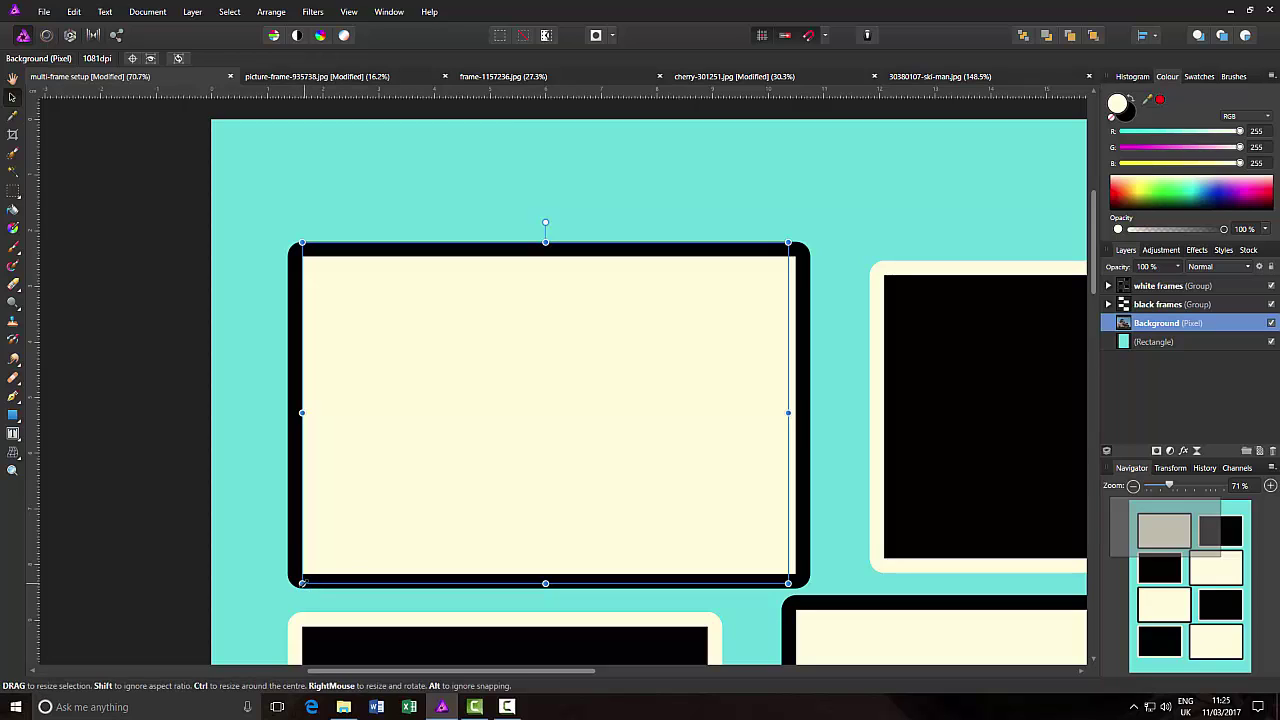
{"action": "left_click_drag", "start_coordinate": [302, 583], "coordinate": [307, 580]}
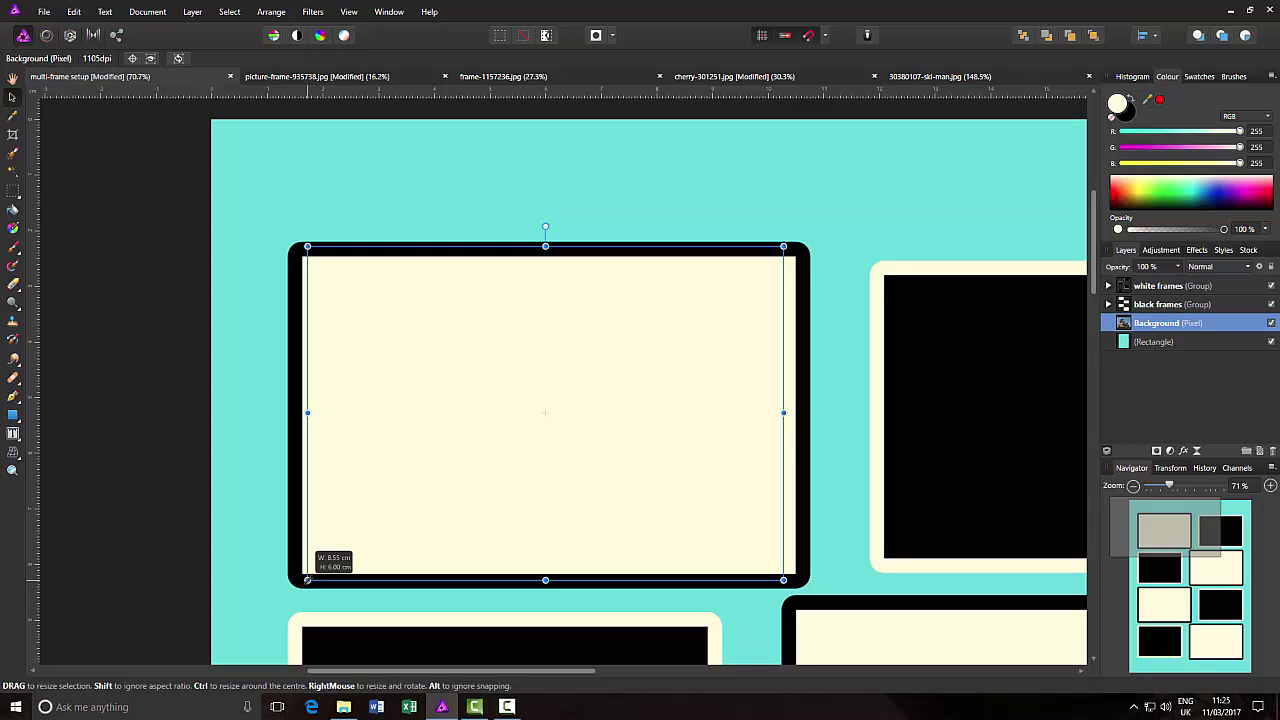
{"action": "left_click_drag", "start_coordinate": [307, 580], "coordinate": [307, 580]}
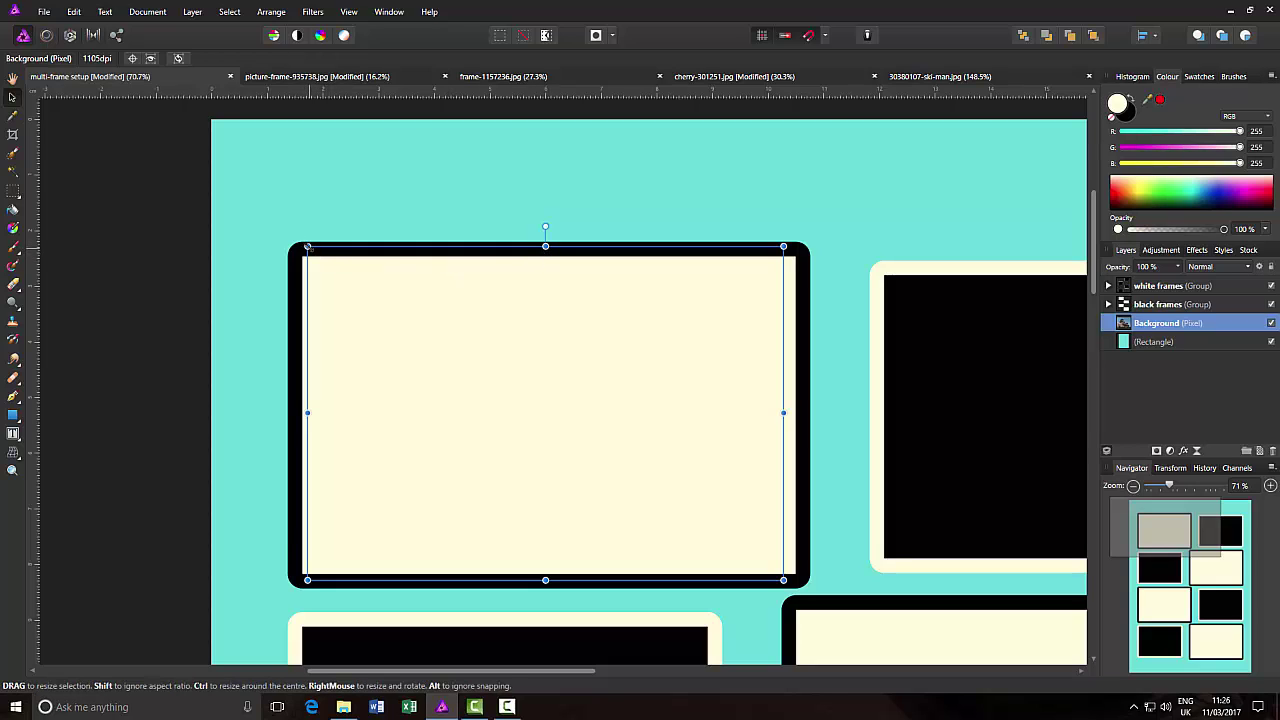
Shrink the castle photo slightly around its centre, and stretch both its sides to cover the frame's full inner width.
{"action": "left_click_drag", "start_coordinate": [307, 246], "coordinate": [313, 251]}
{"action": "left_click_drag", "start_coordinate": [598, 404], "coordinate": [595, 406]}
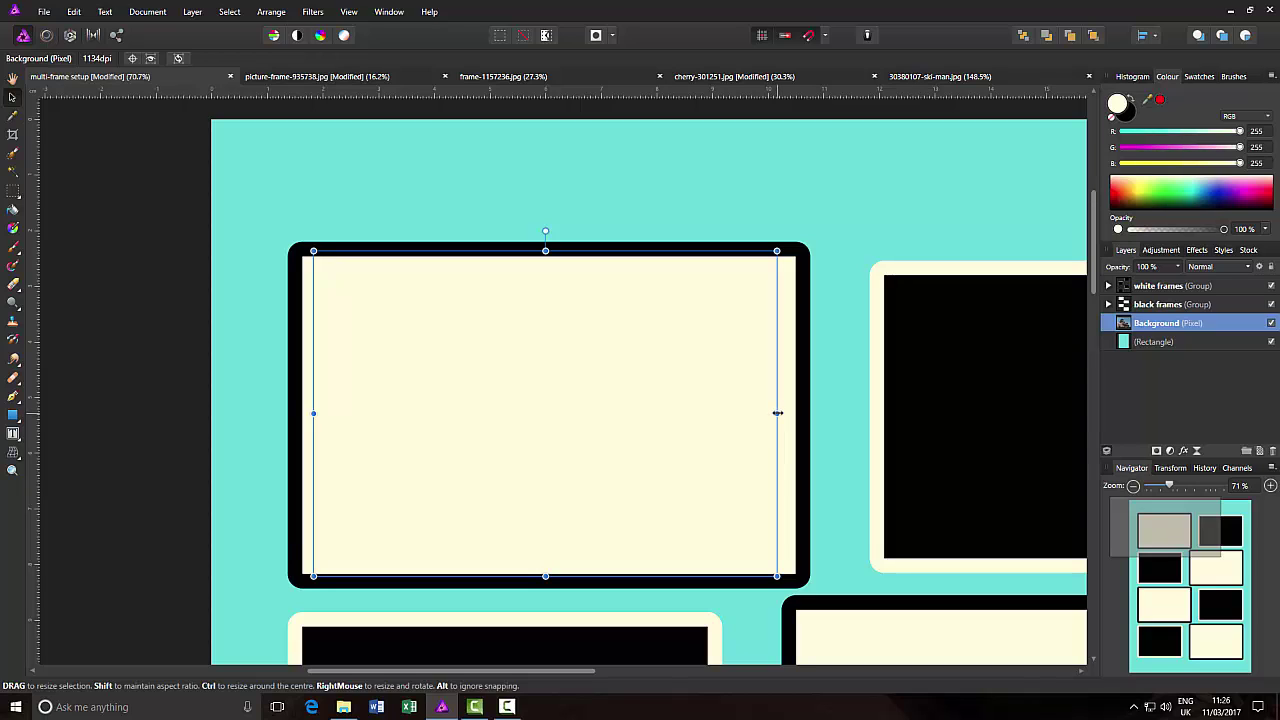
{"action": "left_click_drag", "start_coordinate": [778, 412], "coordinate": [796, 412]}
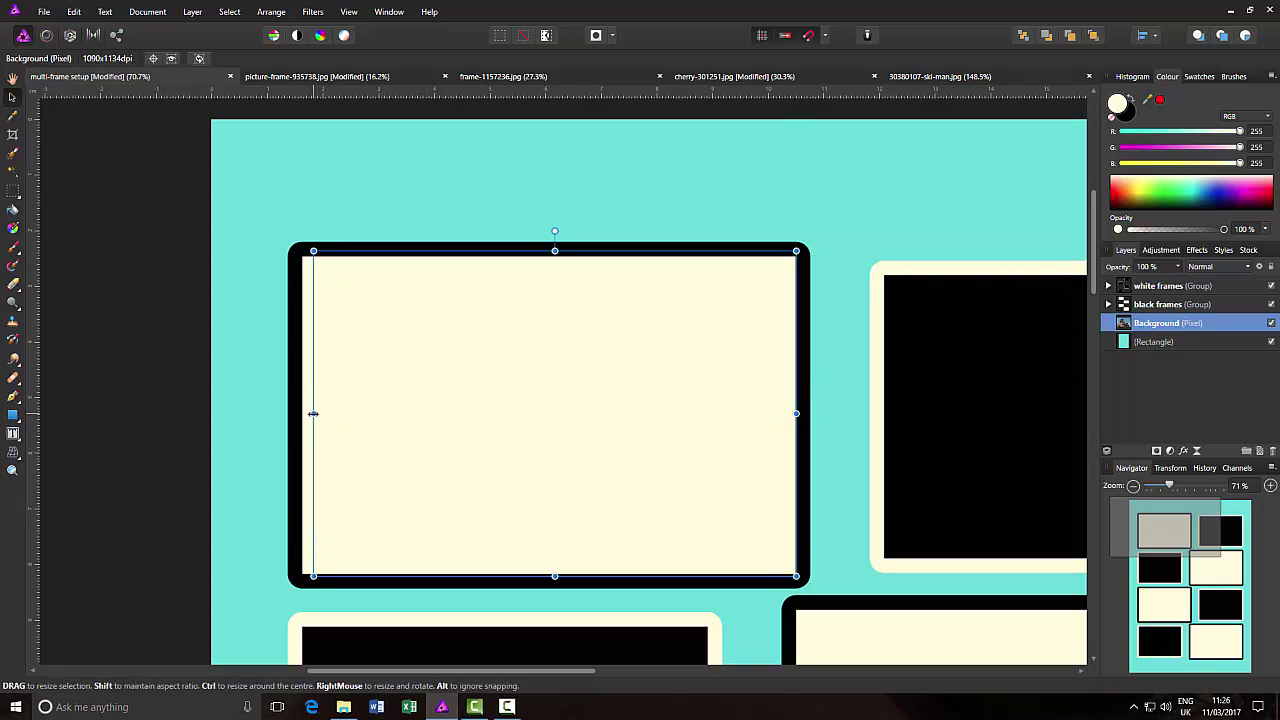
{"action": "left_click_drag", "start_coordinate": [313, 413], "coordinate": [296, 413]}
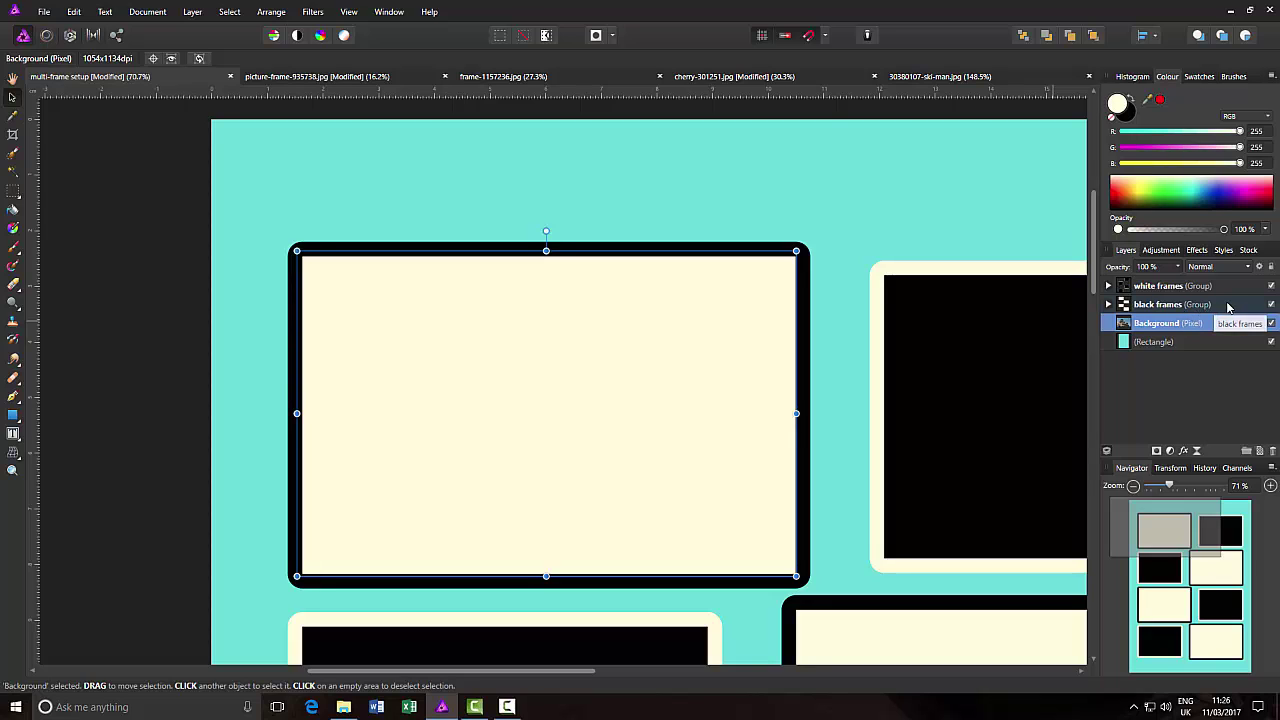
Set the black frames group's blend mode to Multiply.
{"action": "left_click", "coordinate": [1222, 305]}
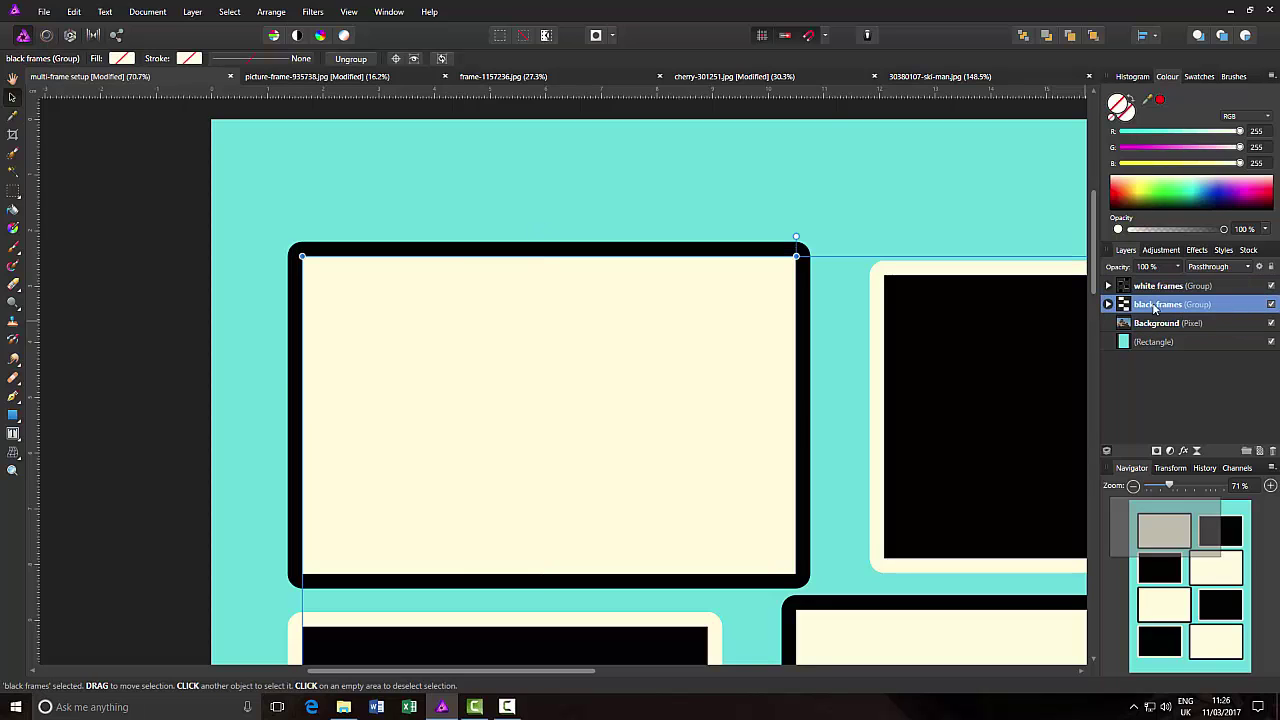
{"action": "left_click", "coordinate": [1247, 267]}
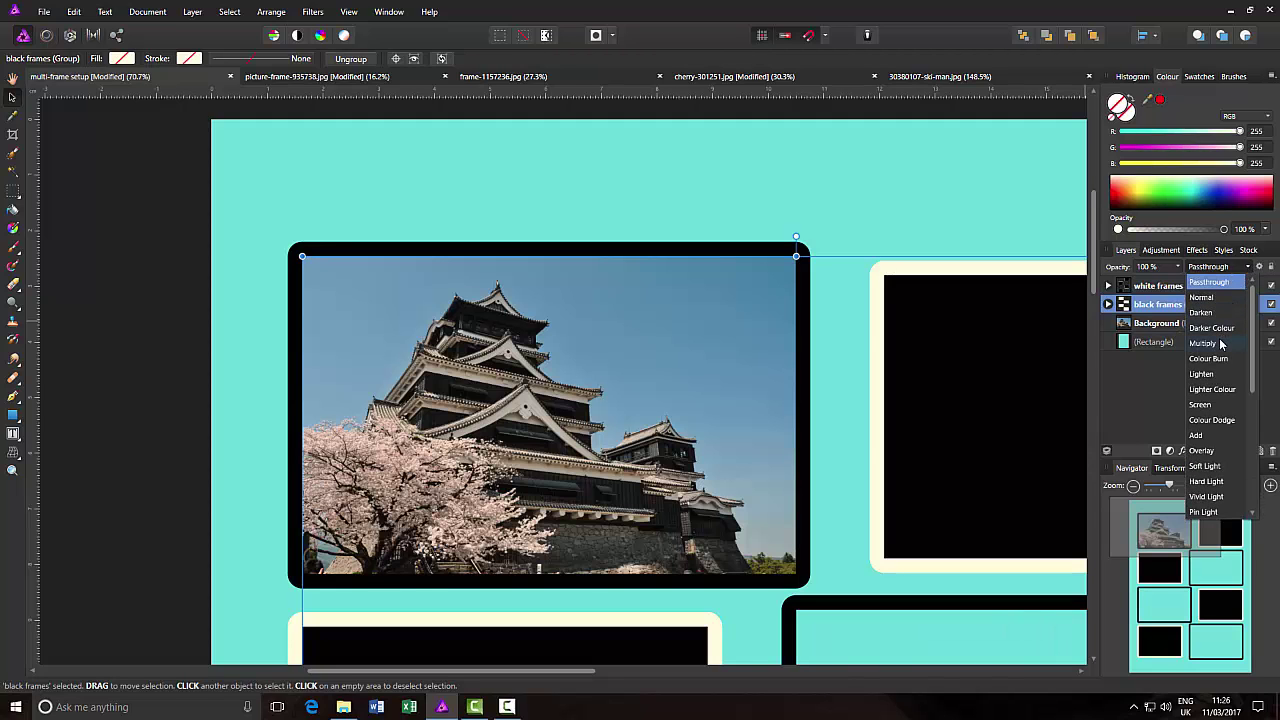
{"action": "left_click", "coordinate": [1220, 344]}
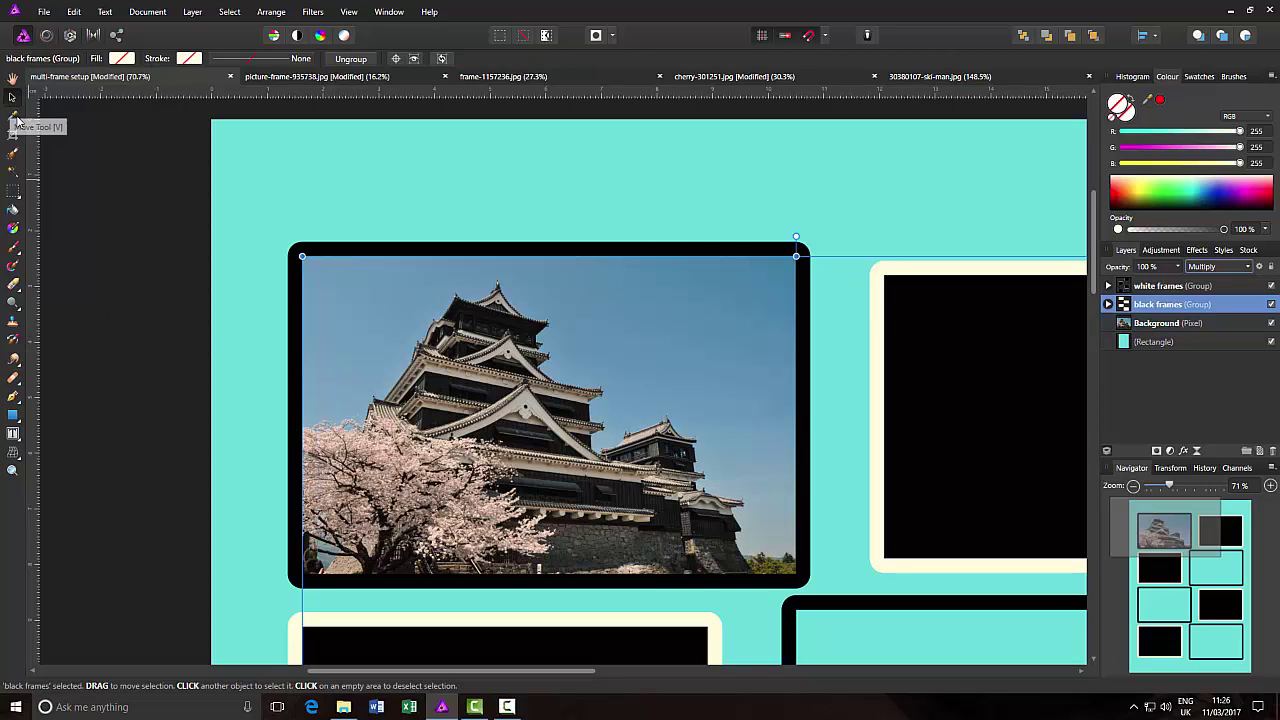
Select the turquoise background rectangle layer with the whole page in view.
{"action": "left_click", "coordinate": [1209, 346]}
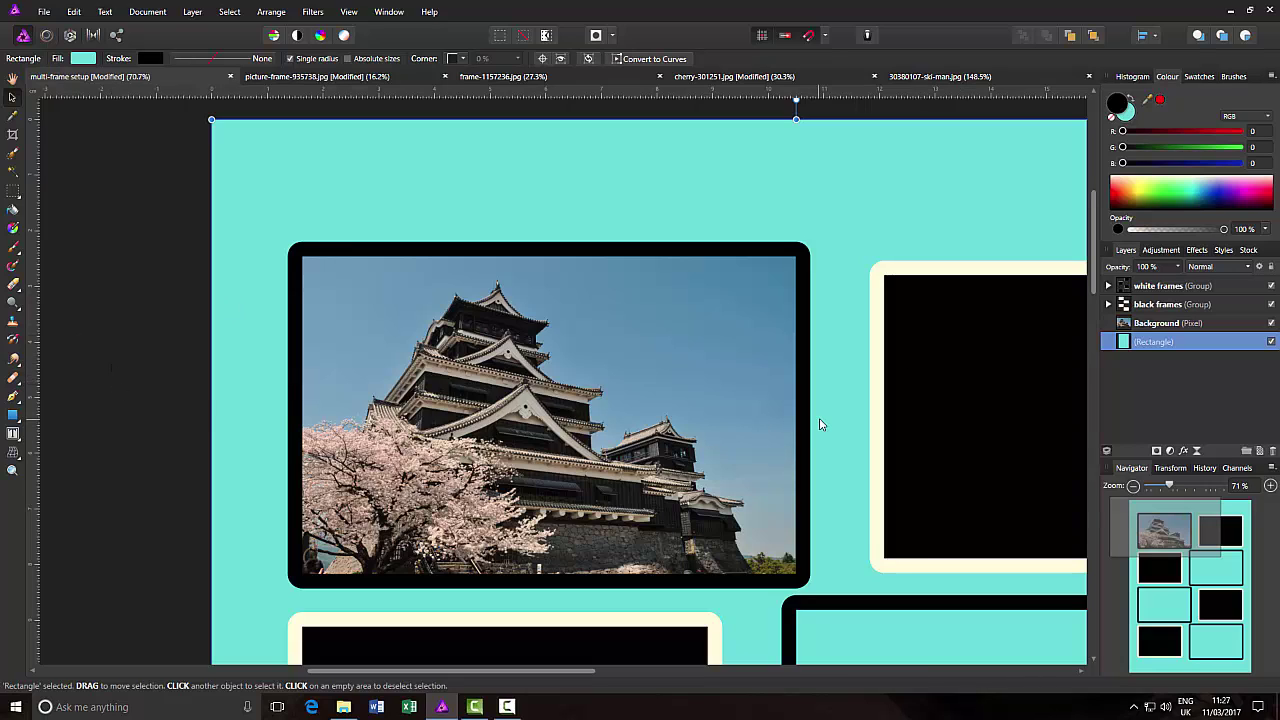
{"action": "key", "text": "ctrl+0"}
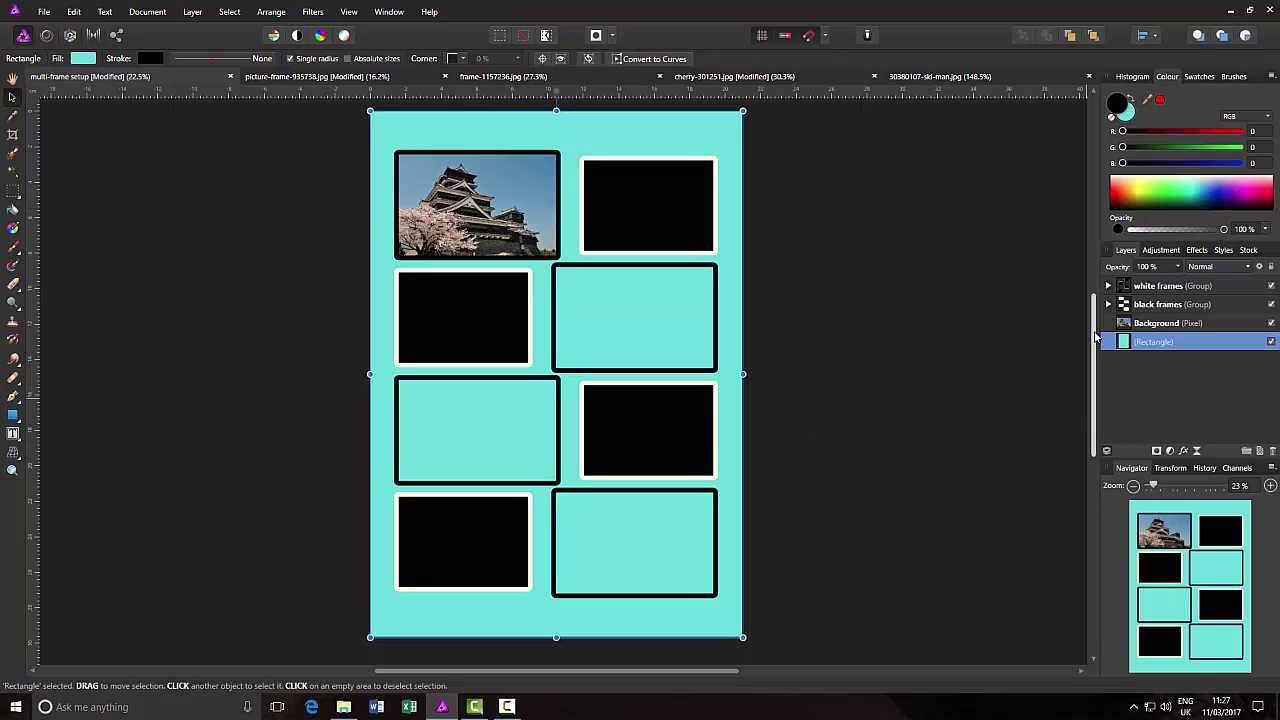
{"action": "scroll", "coordinate": [1011, 340], "scroll_direction": "up", "scroll_amount": 2}
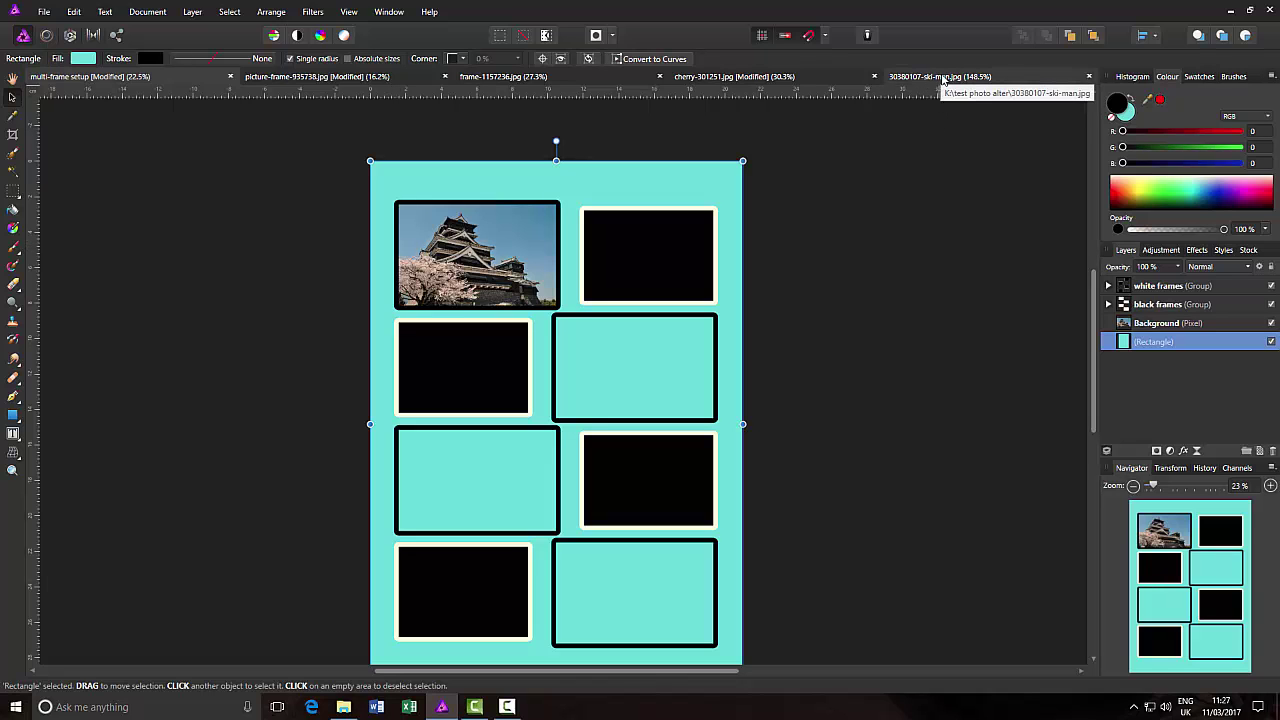
Switch to the 30380107-ski-man.jpg photo, select the entire image and copy it.
{"action": "left_click", "coordinate": [943, 78]}
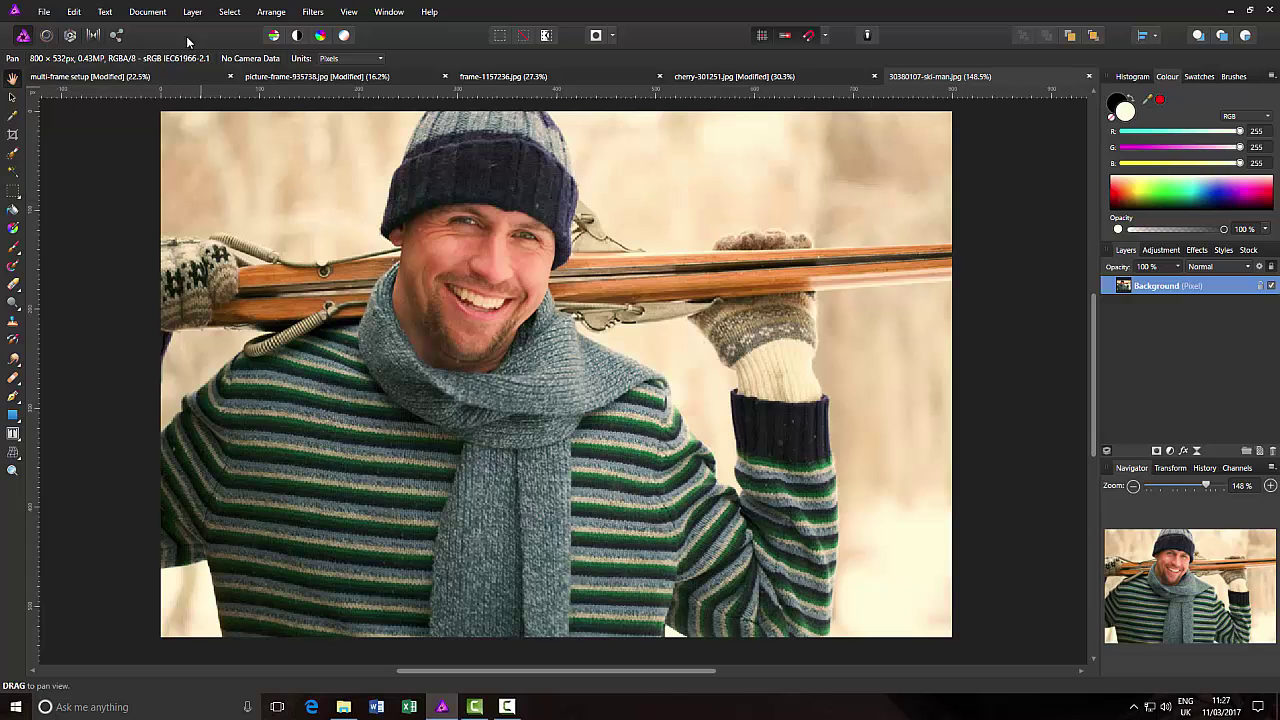
{"action": "left_click", "coordinate": [232, 12]}
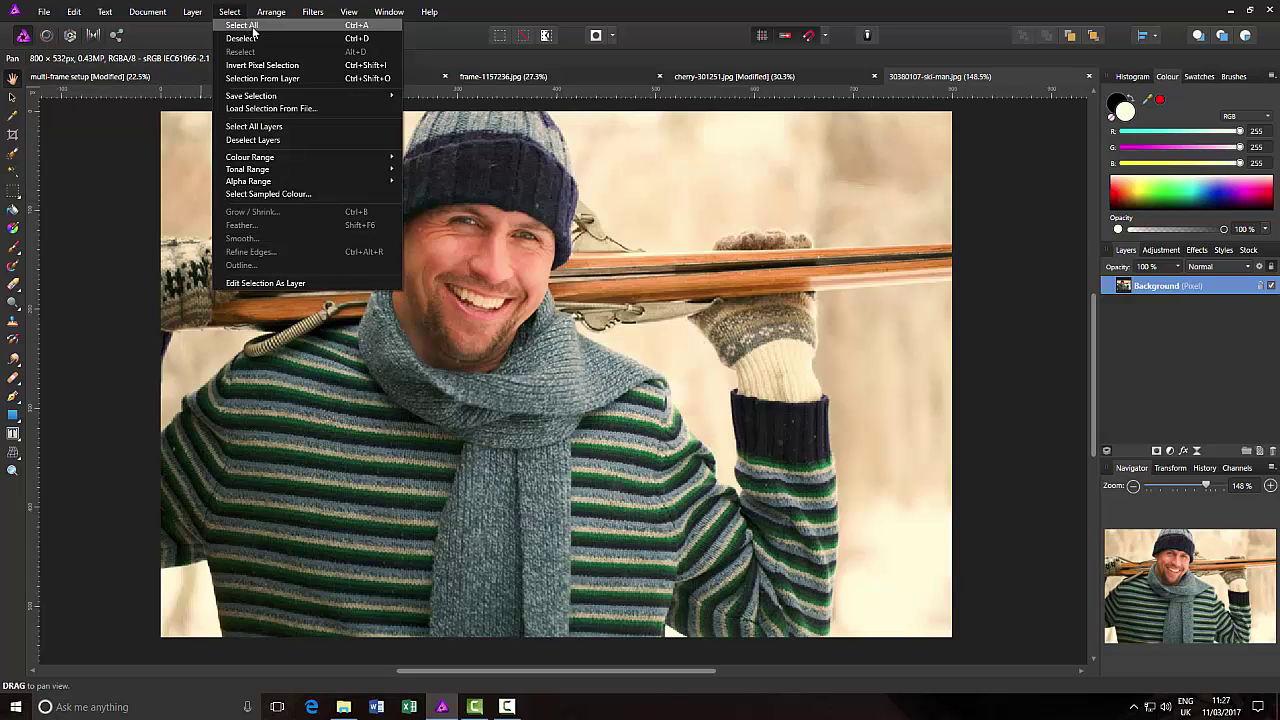
{"action": "left_click", "coordinate": [252, 28]}
{"action": "left_click", "coordinate": [74, 12]}
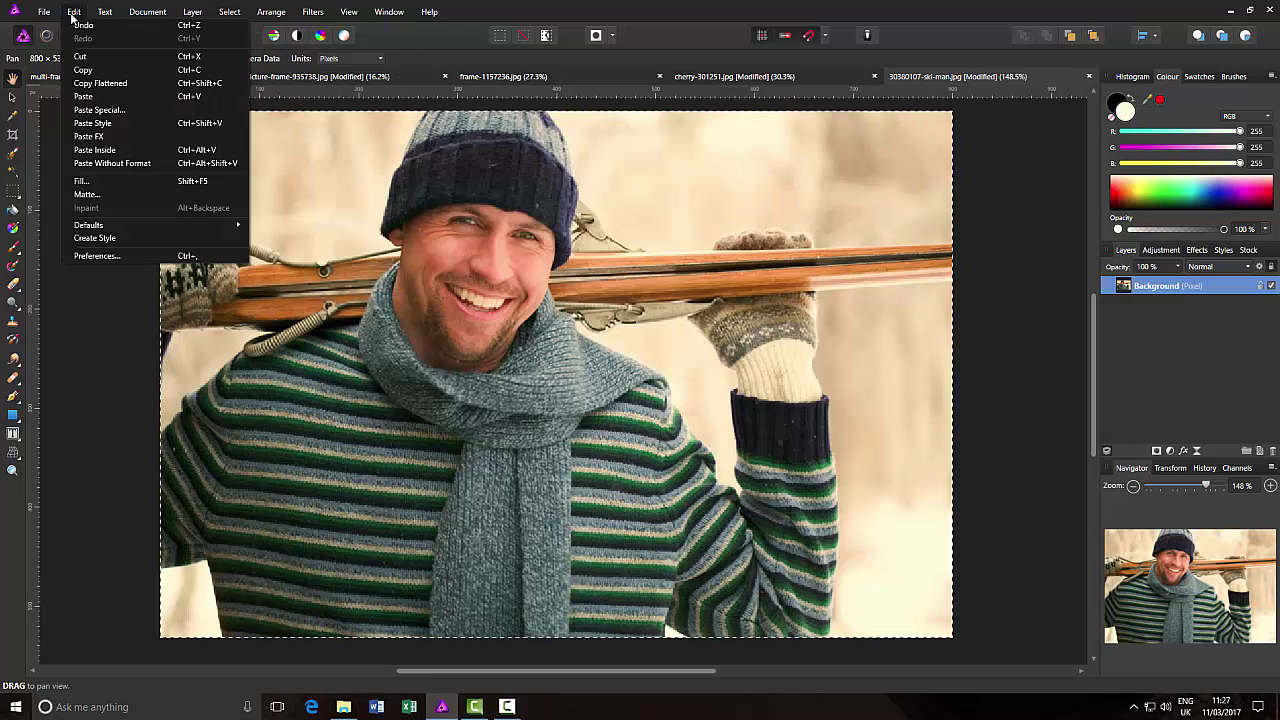
{"action": "left_click", "coordinate": [78, 72]}
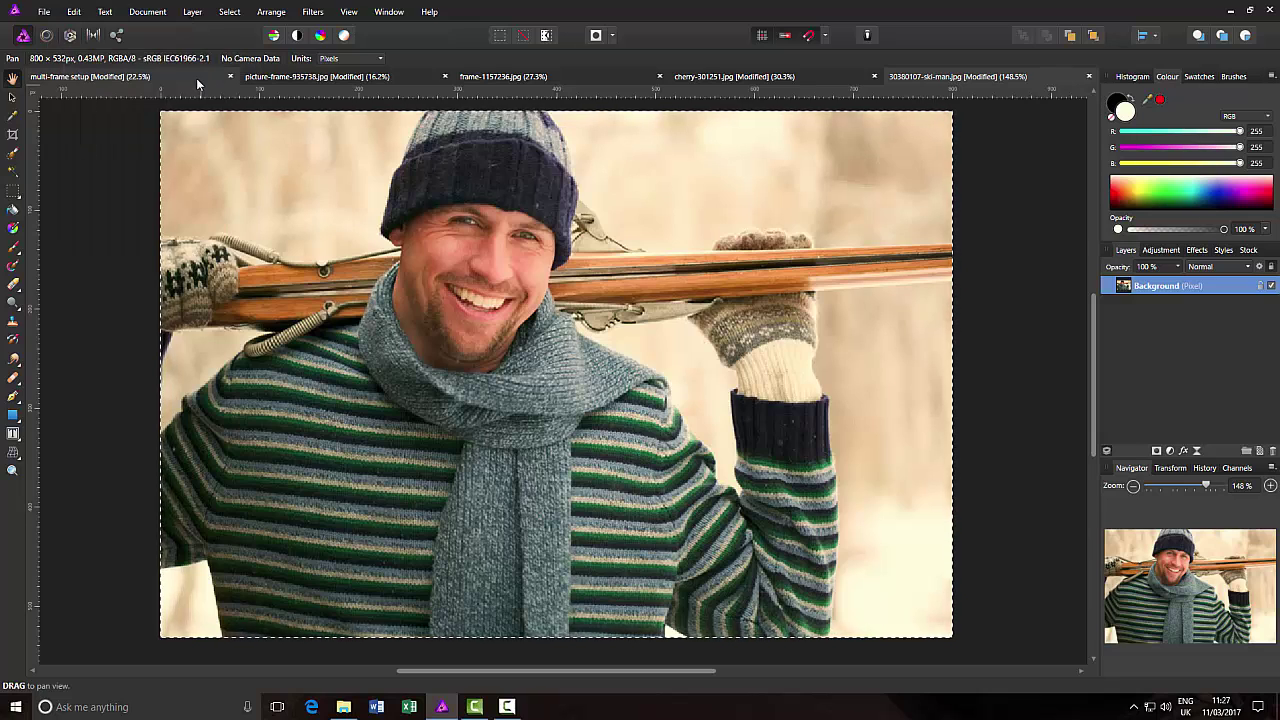
Paste the ski-man photo into the multi-frame setup document, directly above the turquoise rectangle layer.
{"action": "left_click", "coordinate": [160, 76]}
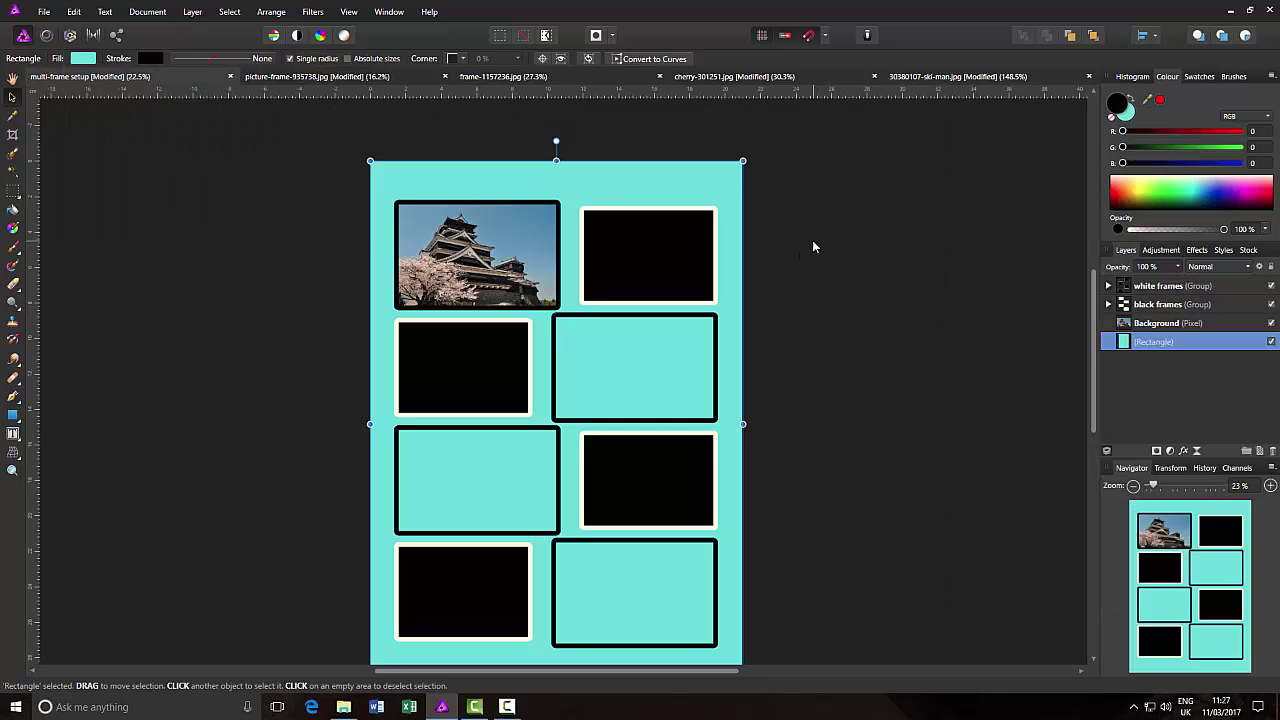
{"action": "left_click", "coordinate": [812, 244]}
{"action": "left_click", "coordinate": [1211, 341]}
{"action": "left_click", "coordinate": [77, 13]}
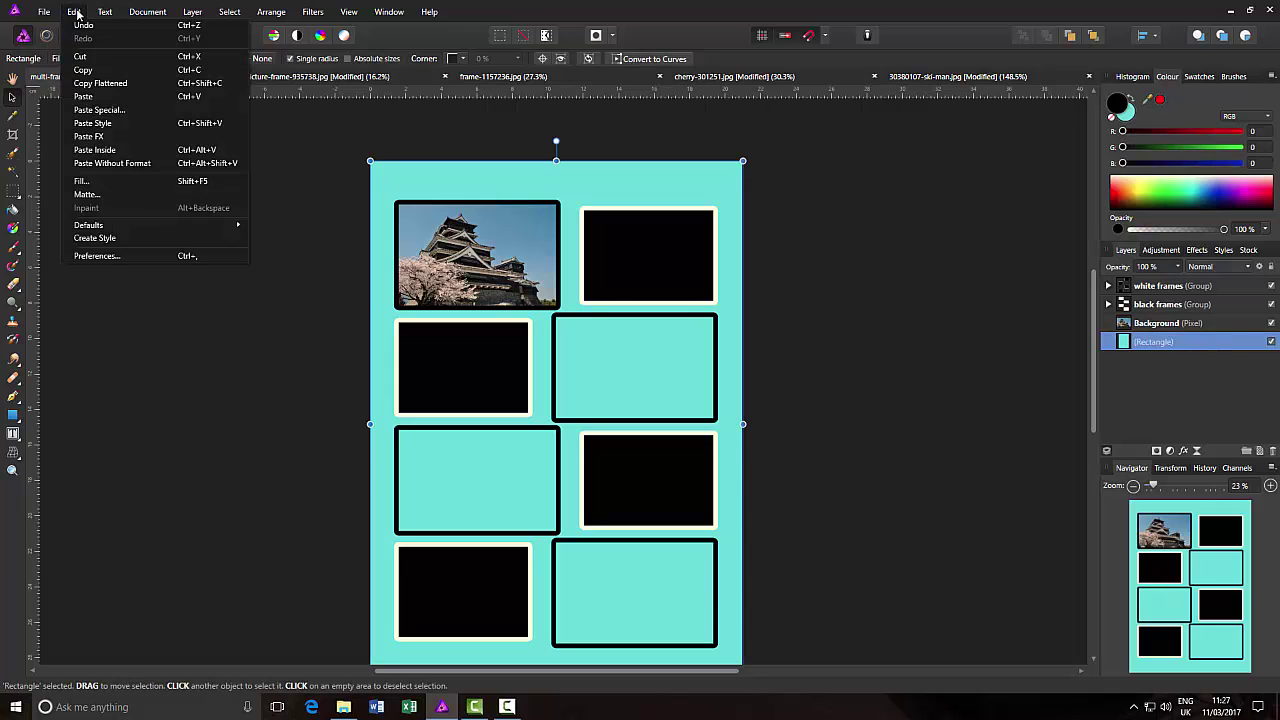
{"action": "left_click", "coordinate": [92, 96]}
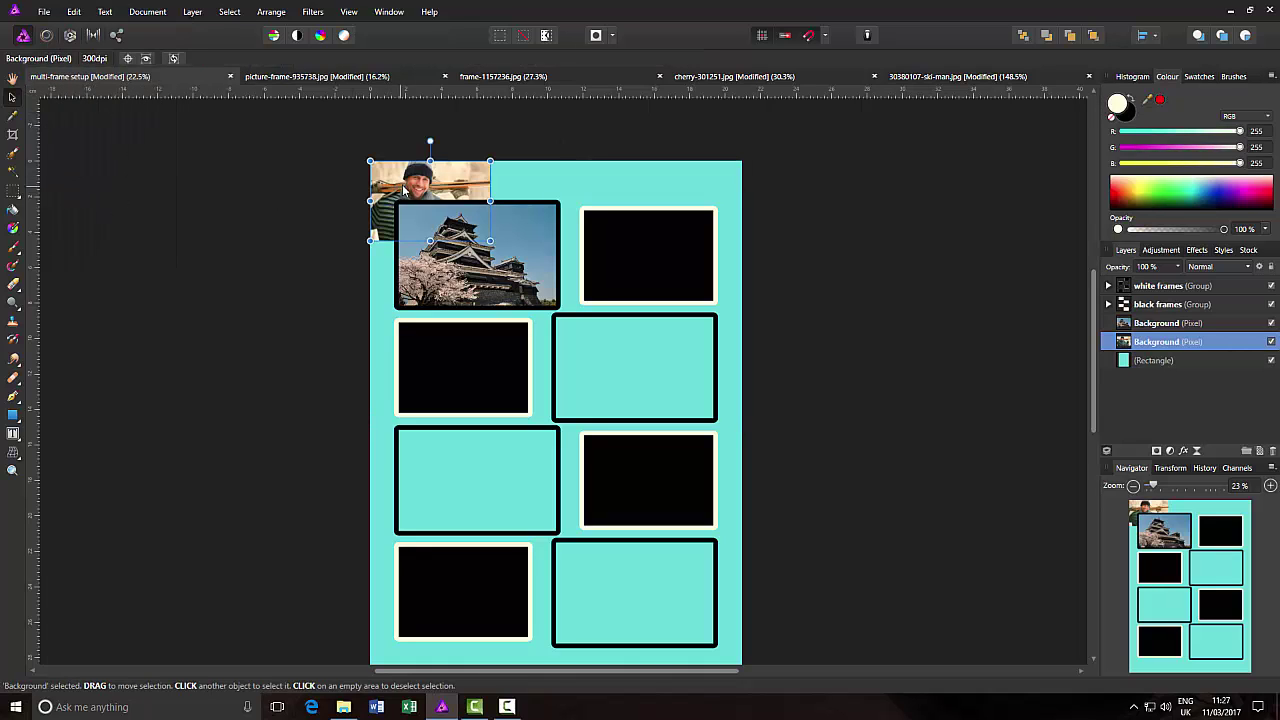
Move the ski-man photo behind the white-bordered frame at the page's upper right.
{"action": "left_click_drag", "start_coordinate": [405, 185], "coordinate": [623, 239]}
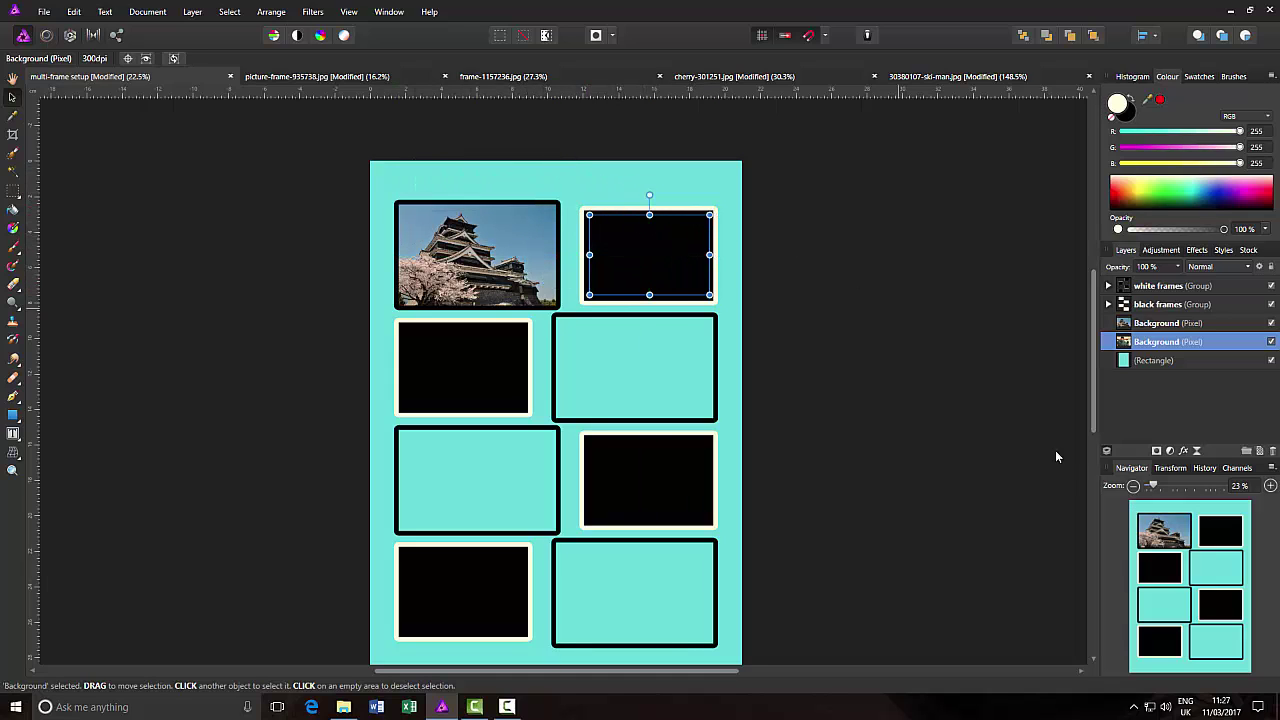
{"action": "left_click_drag", "start_coordinate": [1153, 486], "coordinate": [1177, 486]}
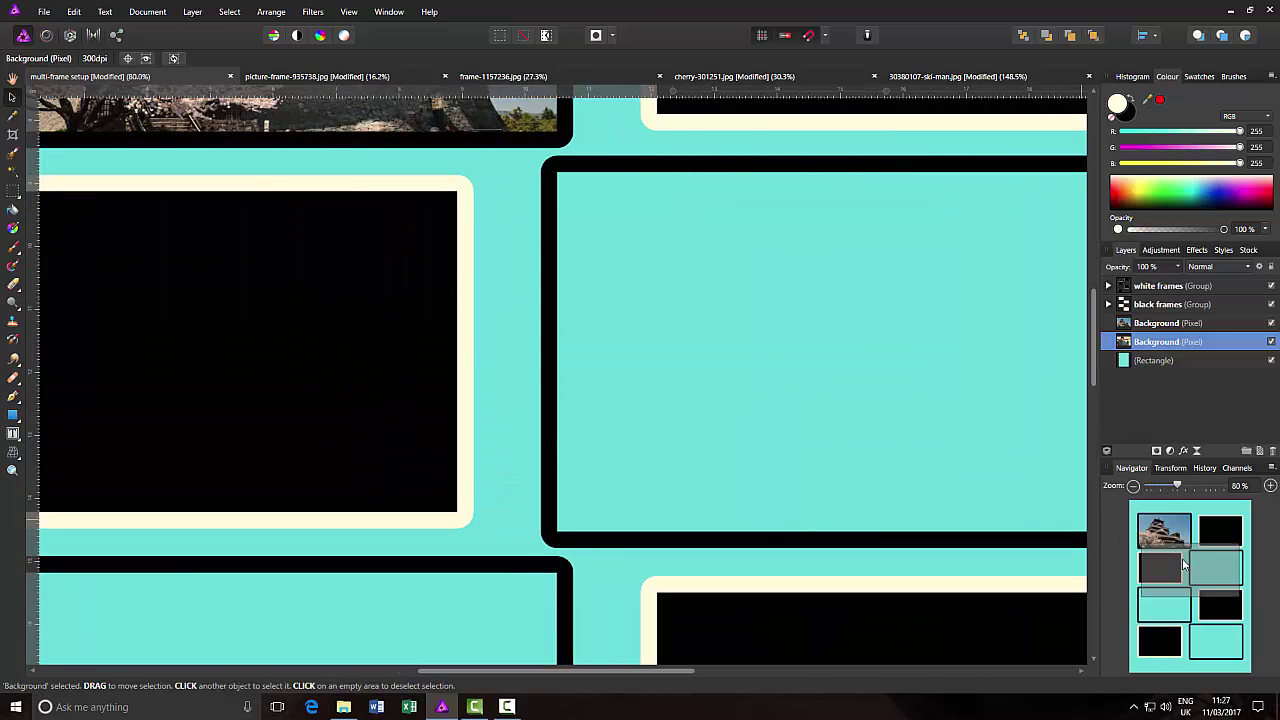
{"action": "left_click_drag", "start_coordinate": [1184, 565], "coordinate": [1214, 539]}
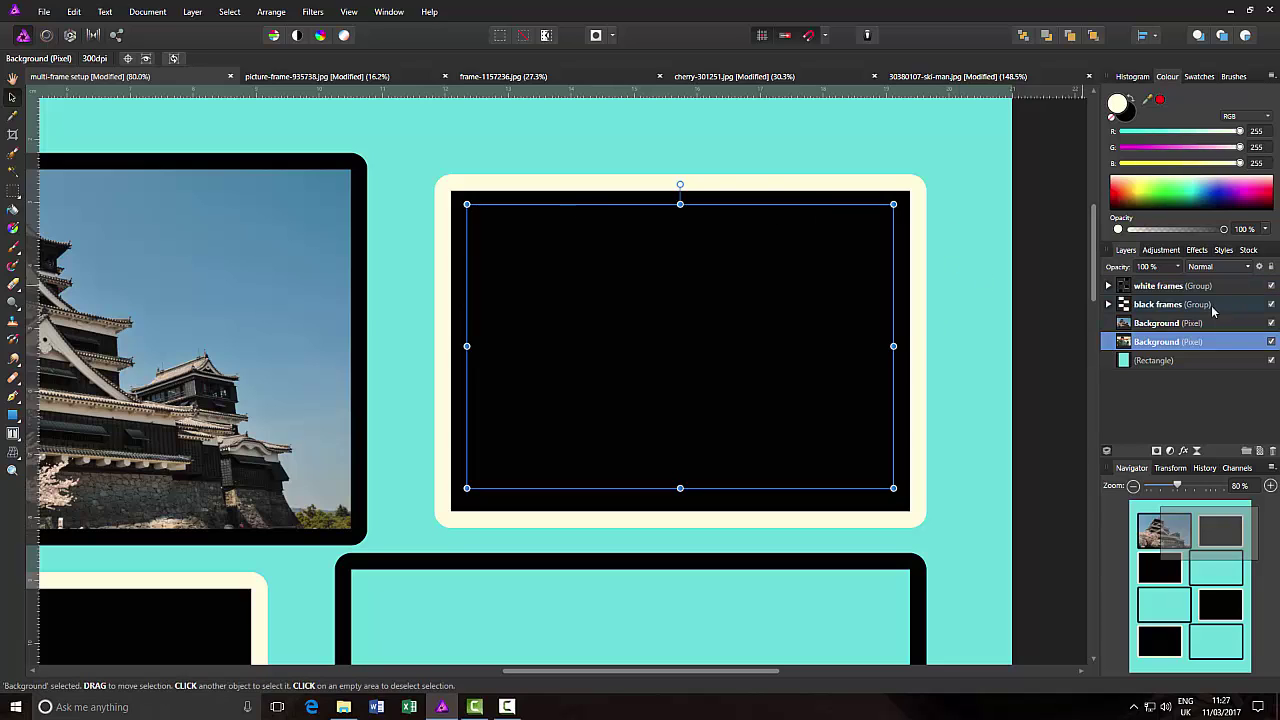
Set the black frames group's blend mode to Multiply and the white frames group's blend mode to Screen.
{"action": "left_click", "coordinate": [1140, 304]}
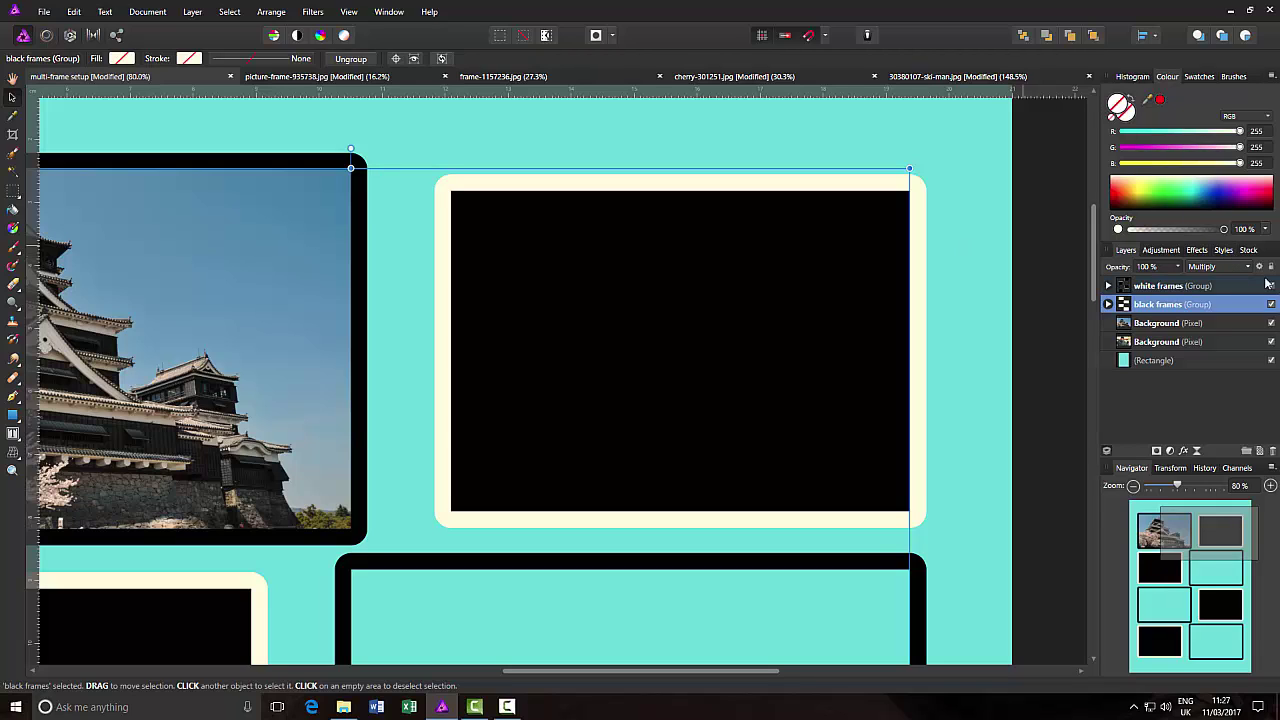
{"action": "left_click", "coordinate": [1248, 268]}
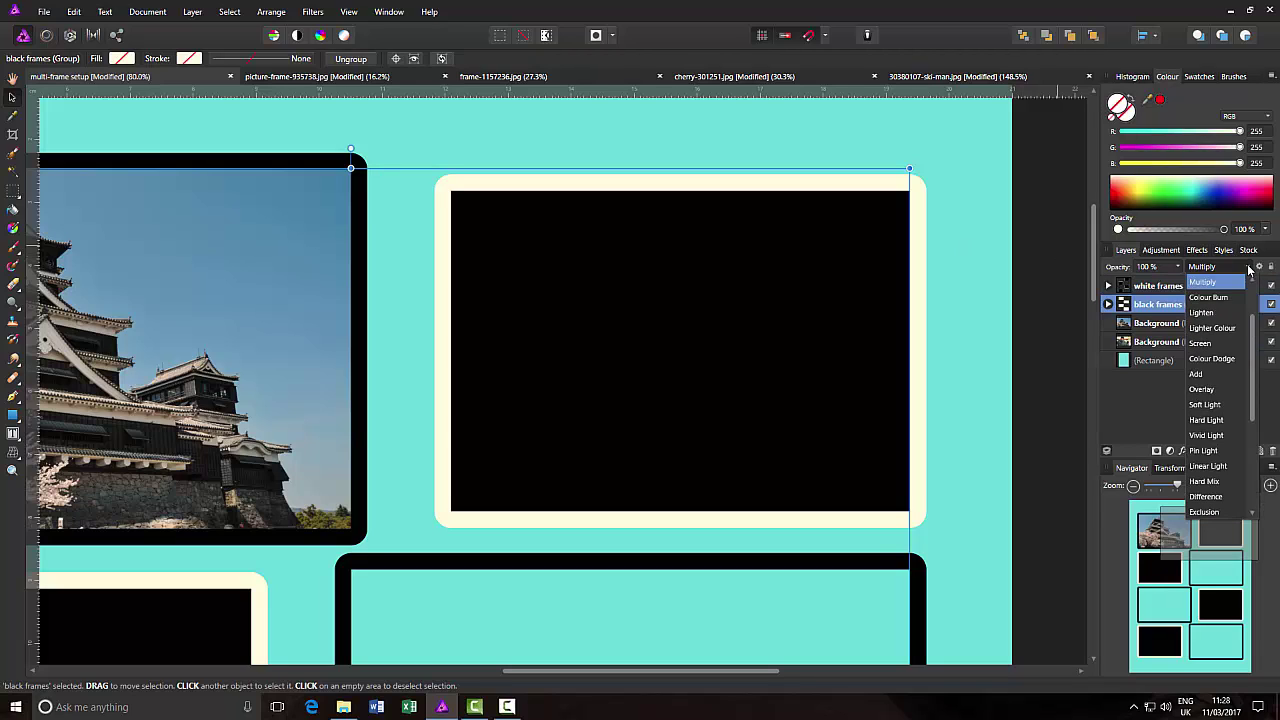
{"action": "left_click", "coordinate": [1213, 283]}
{"action": "left_click", "coordinate": [1213, 285]}
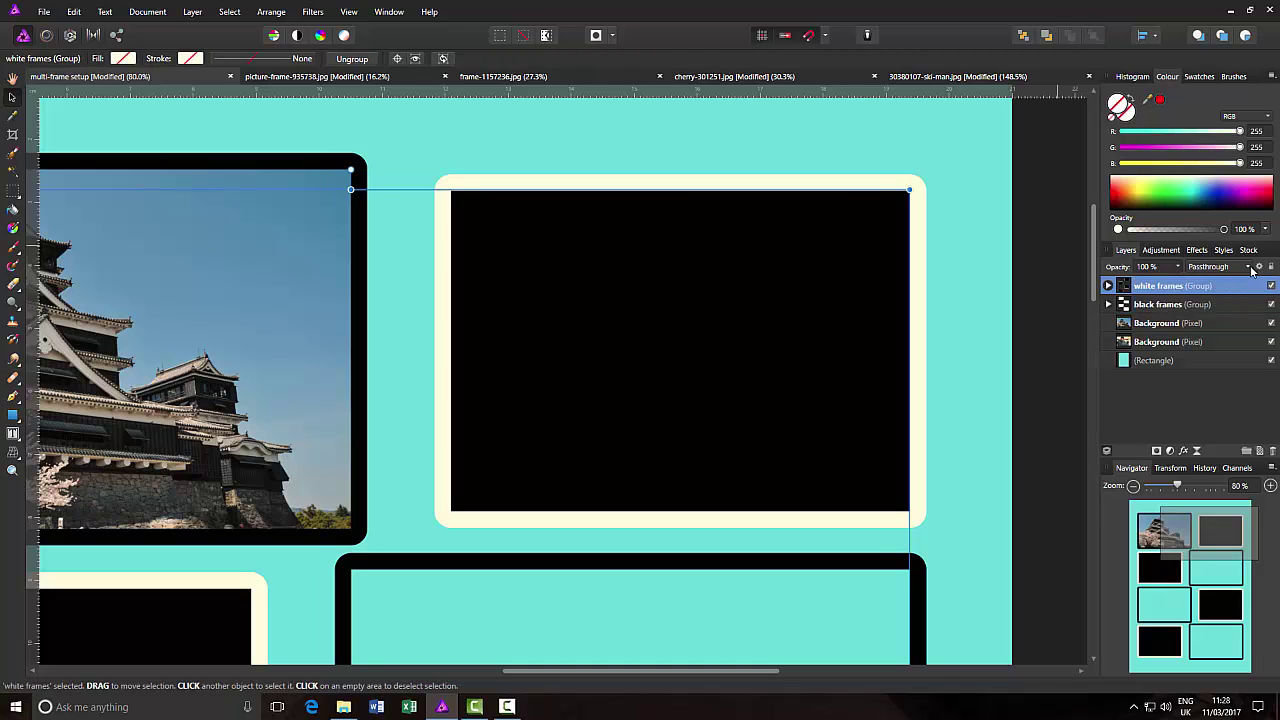
{"action": "left_click", "coordinate": [1250, 268]}
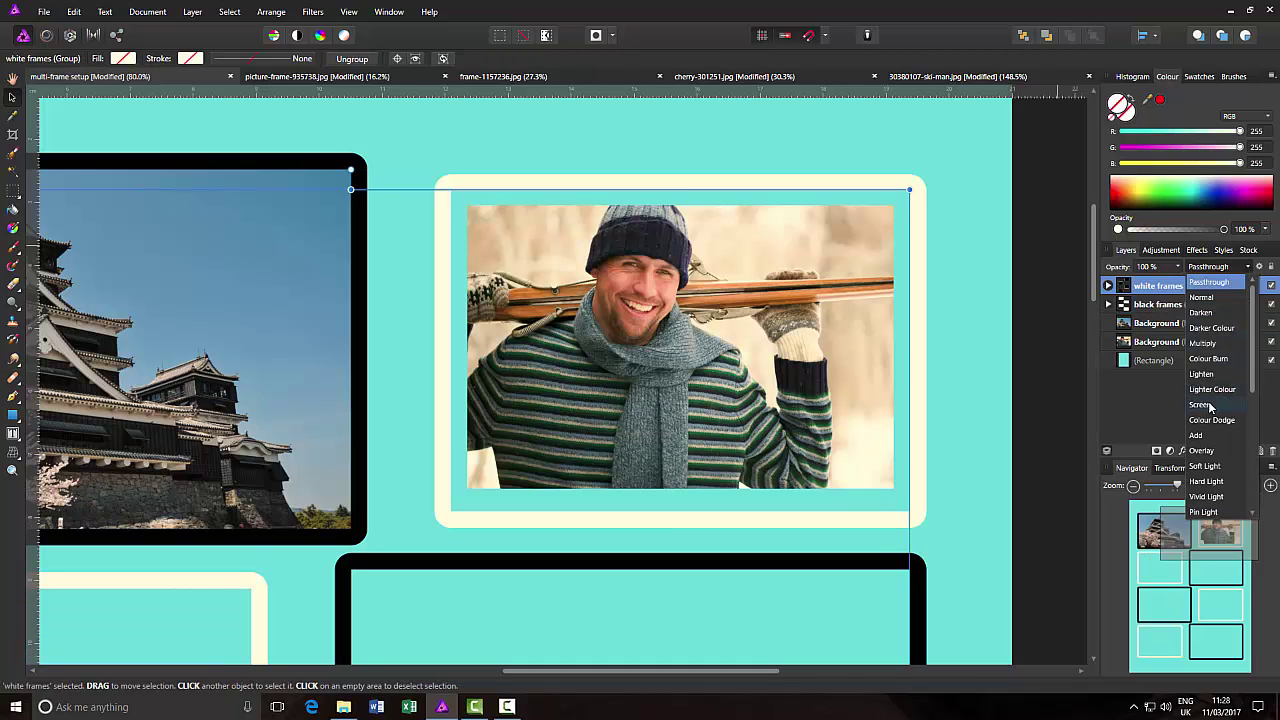
{"action": "left_click", "coordinate": [1209, 404]}
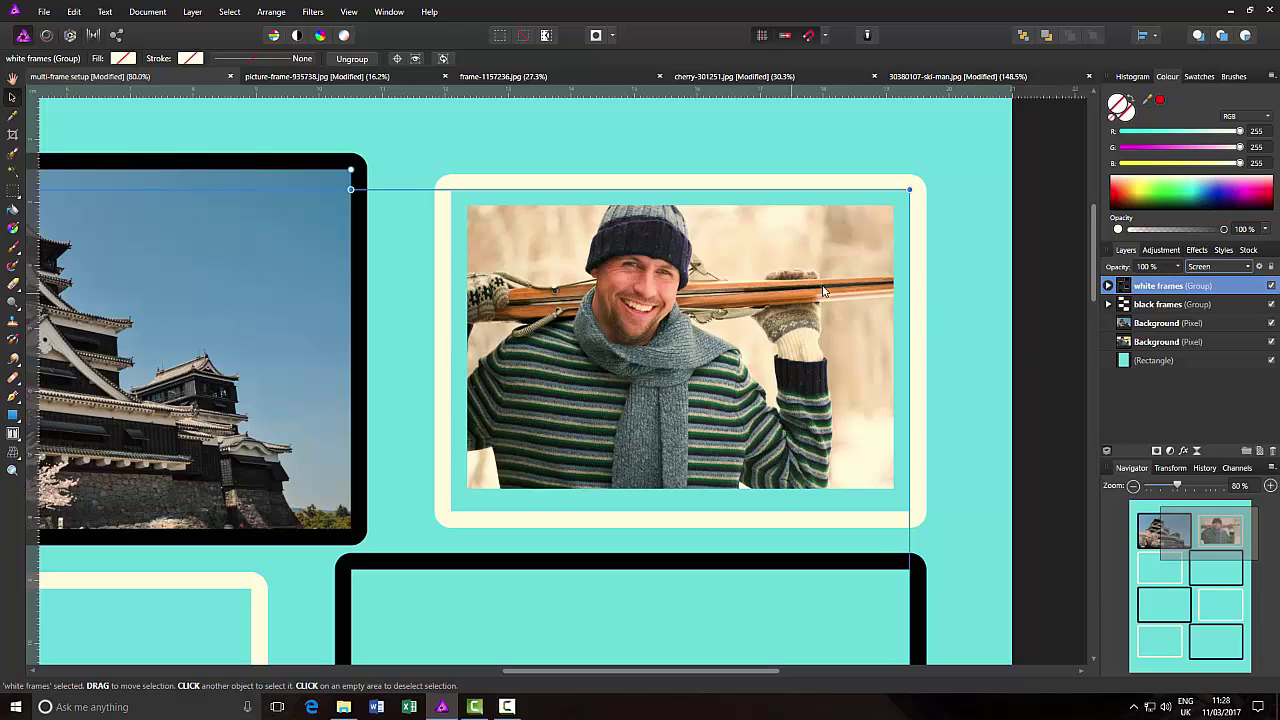
Enlarge the ski-man photo around its centre to about 7.62 × 5.07 cm so its sides reach under the white frame.
{"action": "left_click", "coordinate": [1203, 345]}
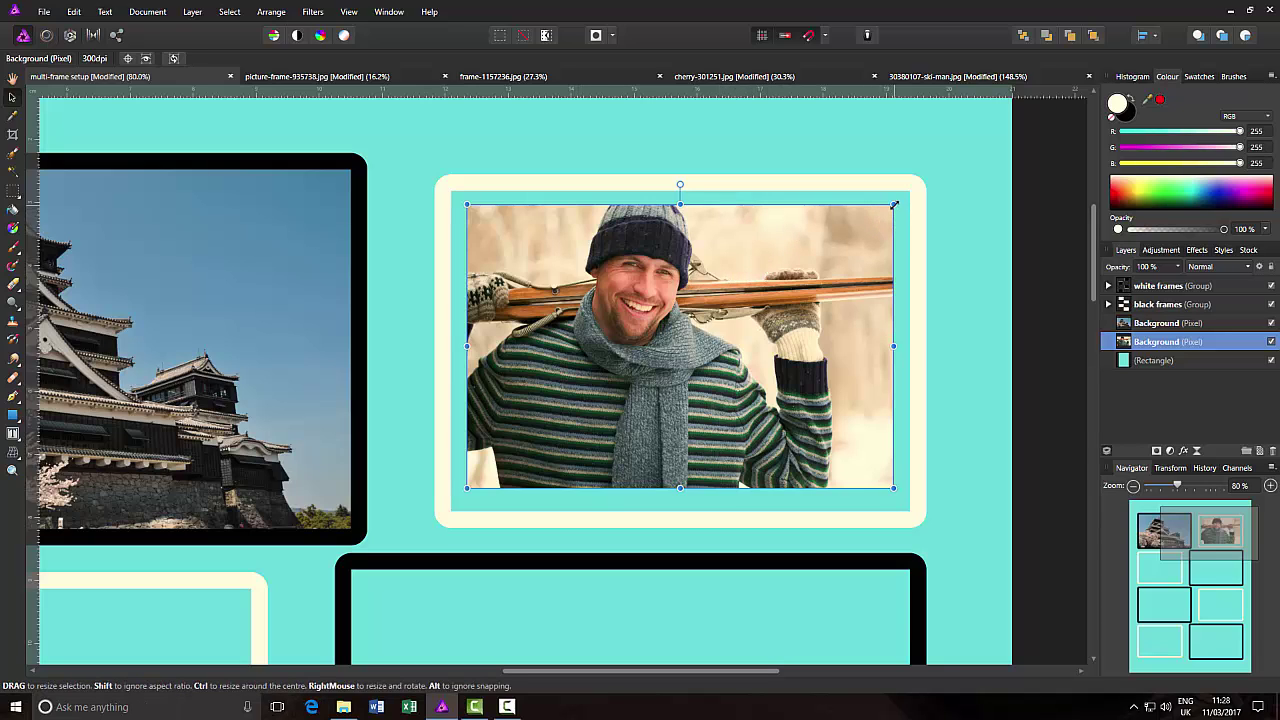
{"action": "left_click_drag", "start_coordinate": [894, 204], "coordinate": [919, 186]}
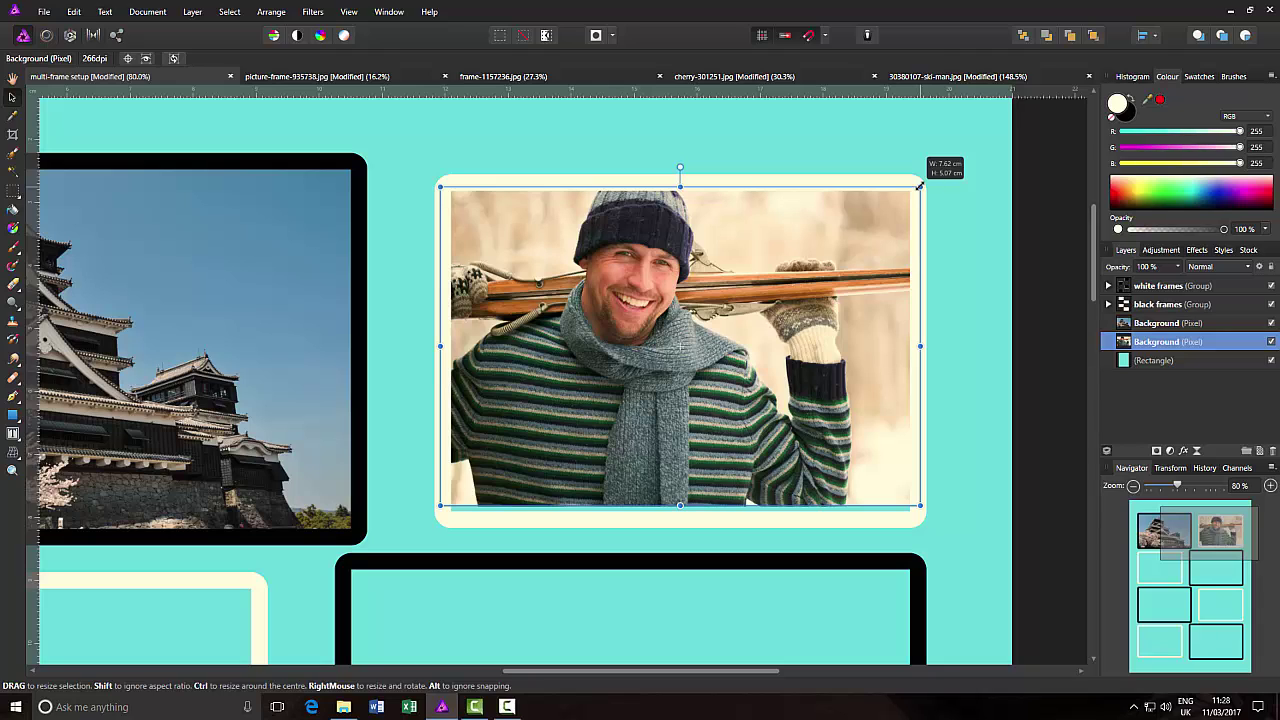
{"action": "left_click_drag", "start_coordinate": [919, 186], "coordinate": [919, 186]}
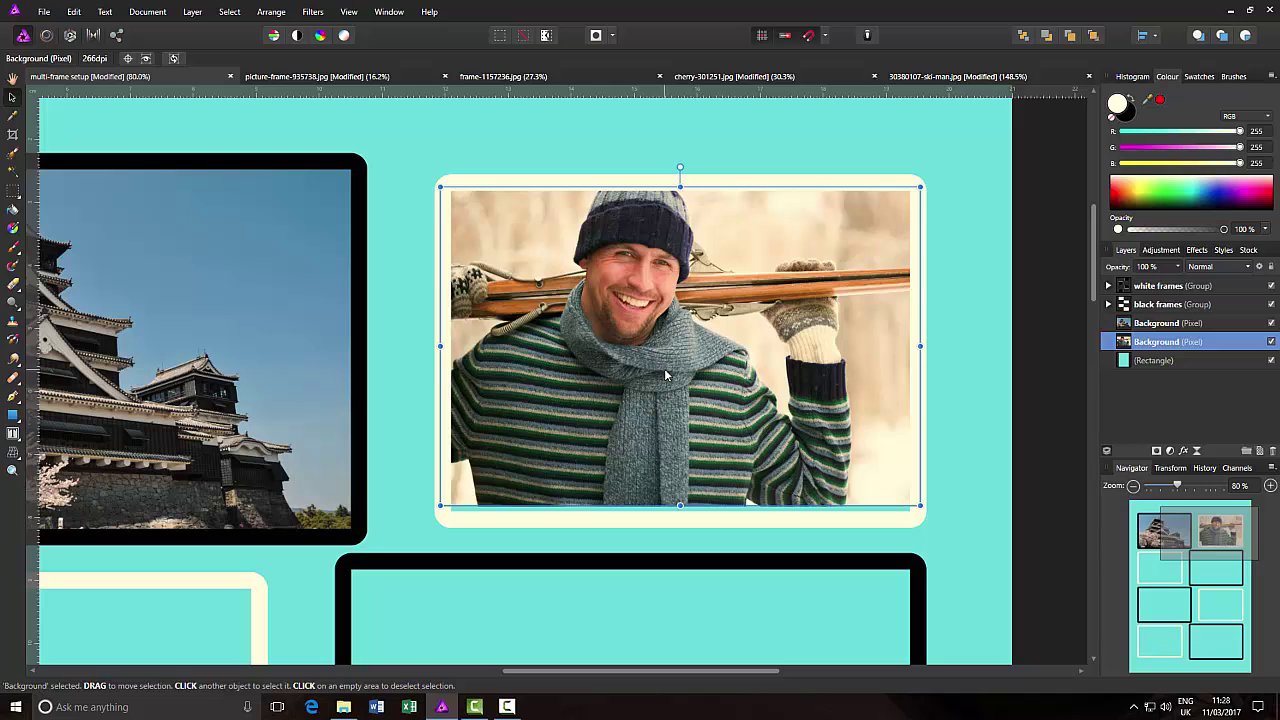
Shift the ski-man photo slightly down and stretch its lower edge to close the gap inside the white frame.
{"action": "left_click_drag", "start_coordinate": [664, 368], "coordinate": [662, 370]}
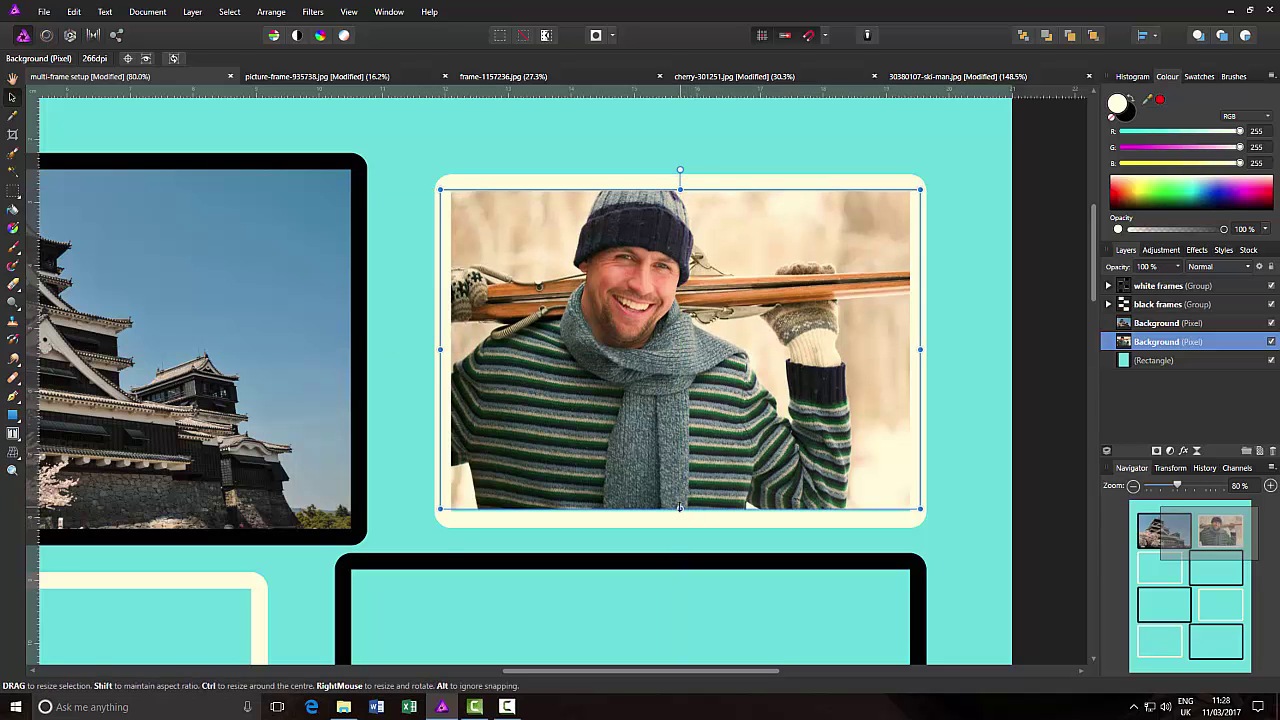
{"action": "left_click_drag", "start_coordinate": [679, 509], "coordinate": [680, 514]}
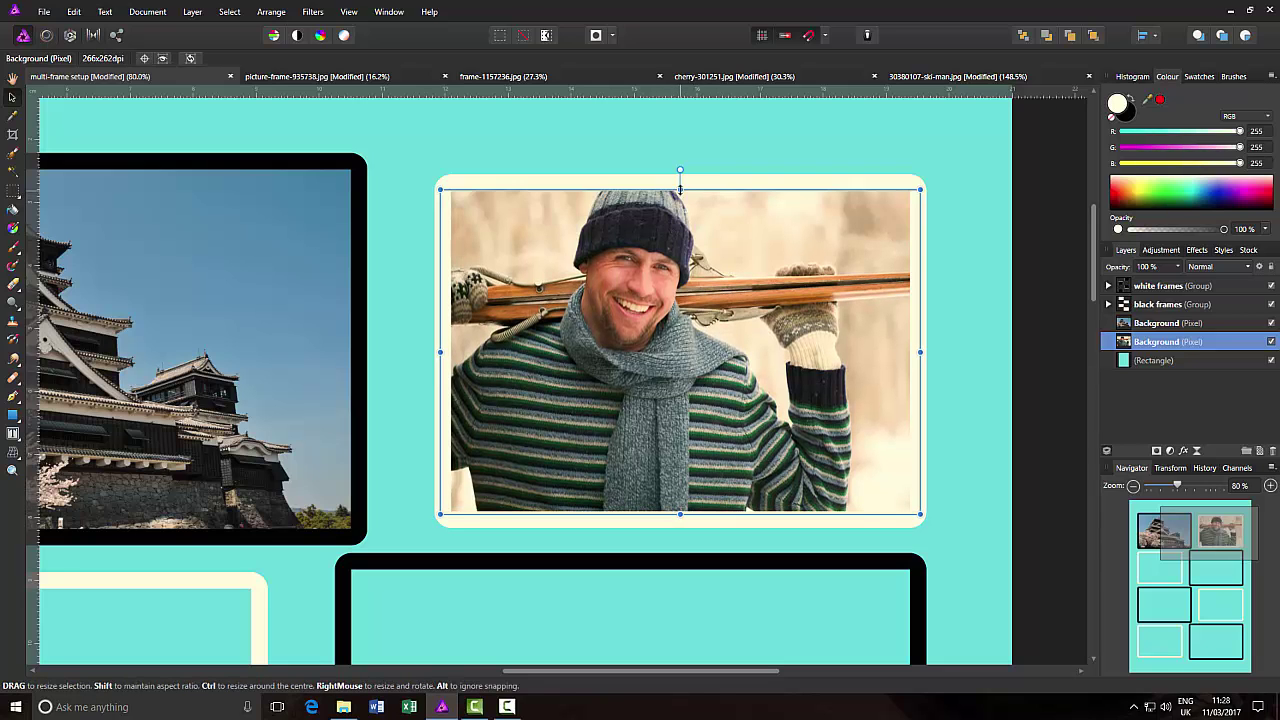
{"action": "left_click_drag", "start_coordinate": [680, 187], "coordinate": [680, 189]}
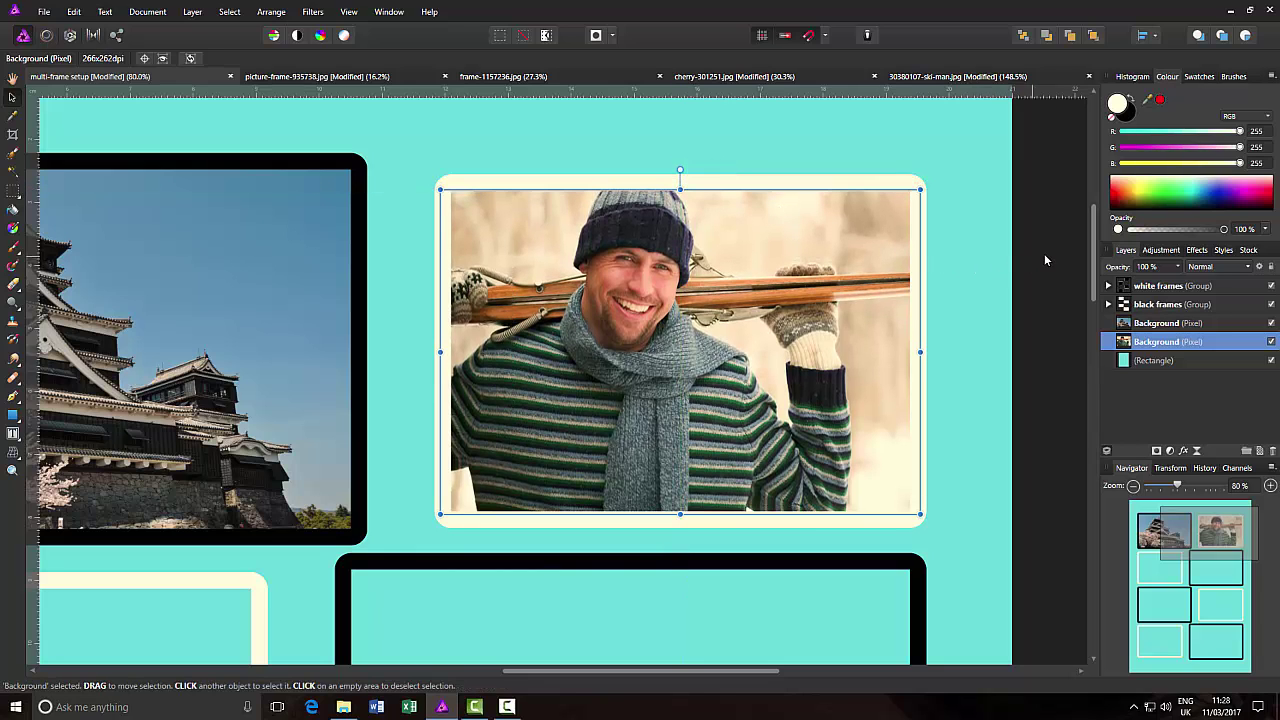
{"action": "left_click", "coordinate": [1045, 256]}
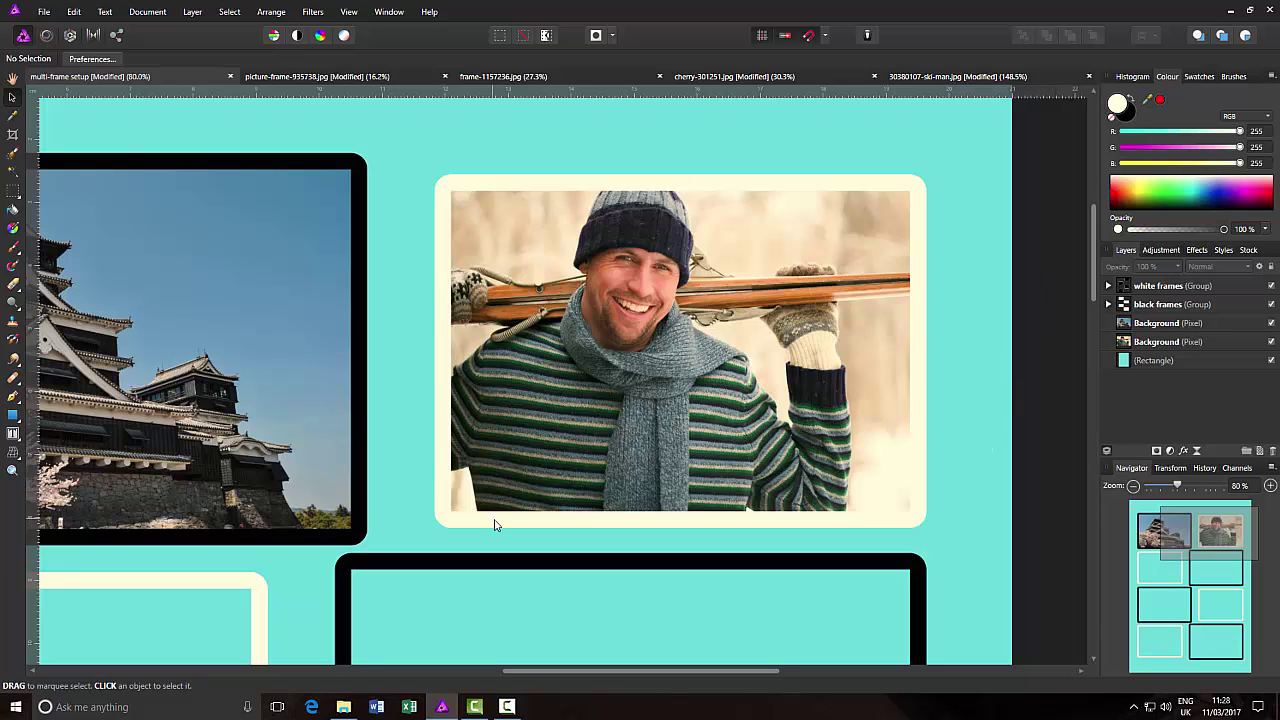
{"action": "key", "text": "ctrl+0"}
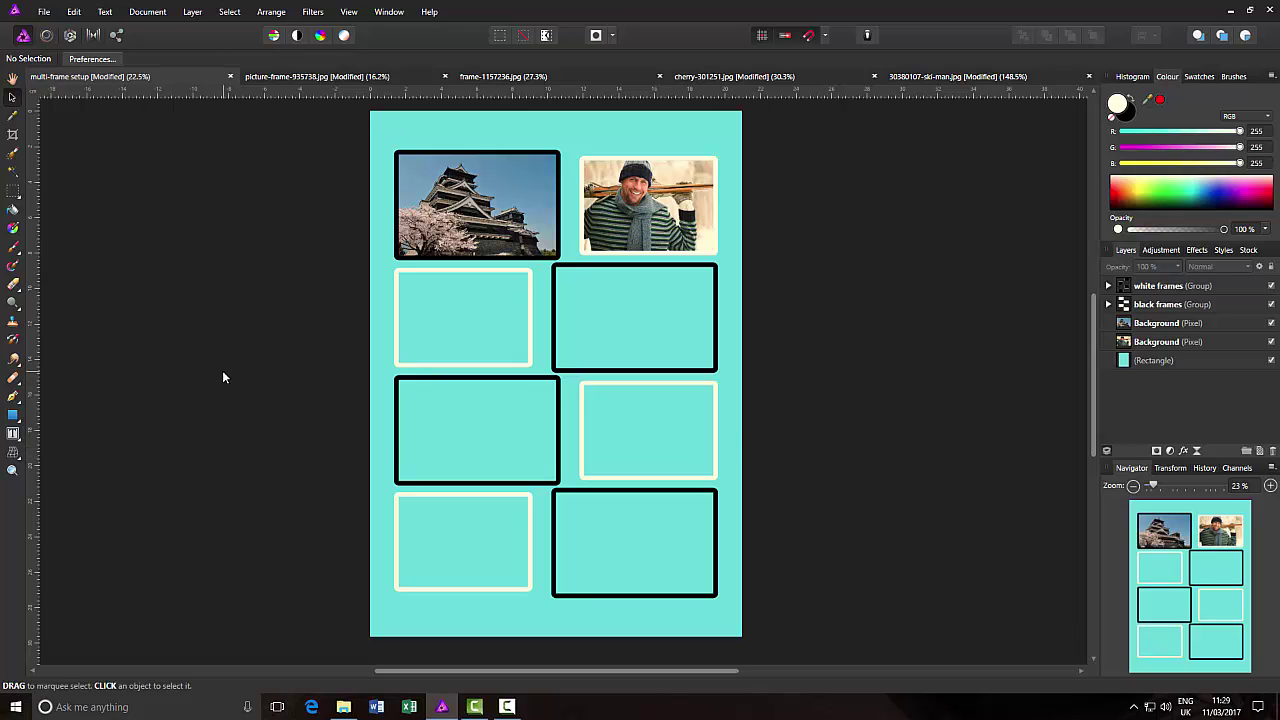
Switch to the 30380107-ski-man.jpg photo, select the entire image and copy it.
{"action": "left_click", "coordinate": [316, 77]}
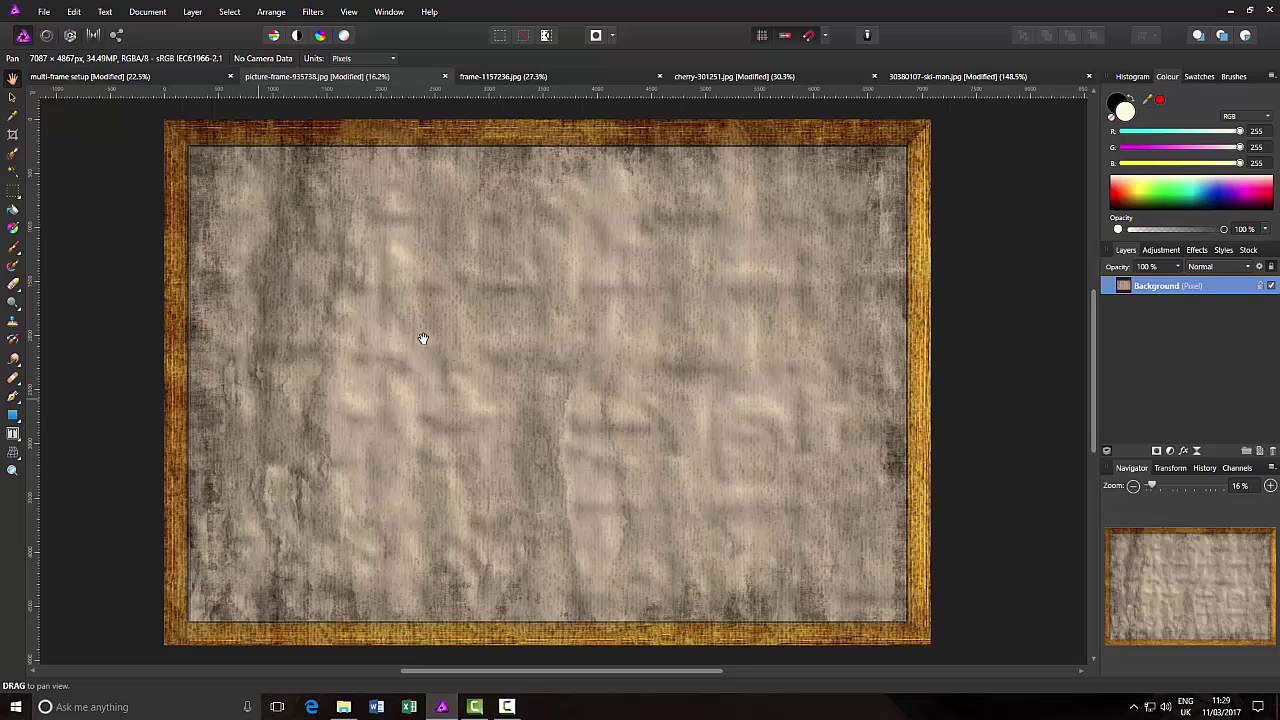
{"action": "left_click", "coordinate": [966, 77]}
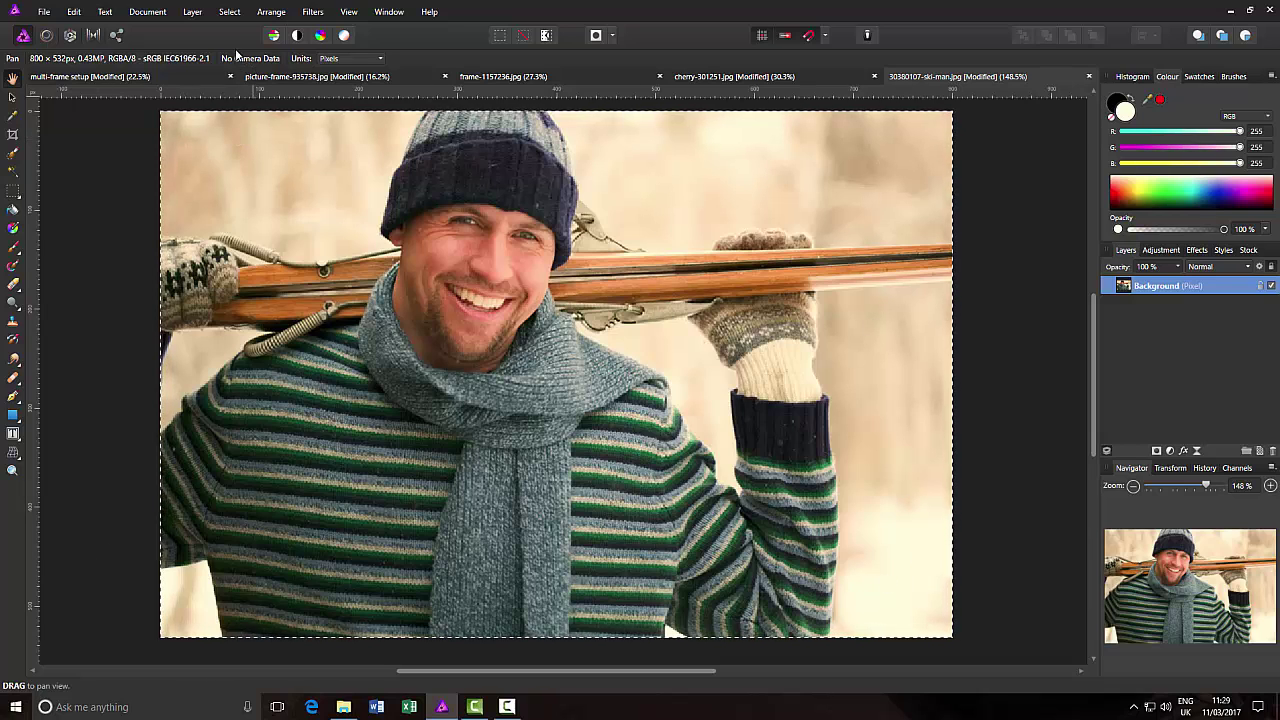
{"action": "left_click", "coordinate": [229, 10]}
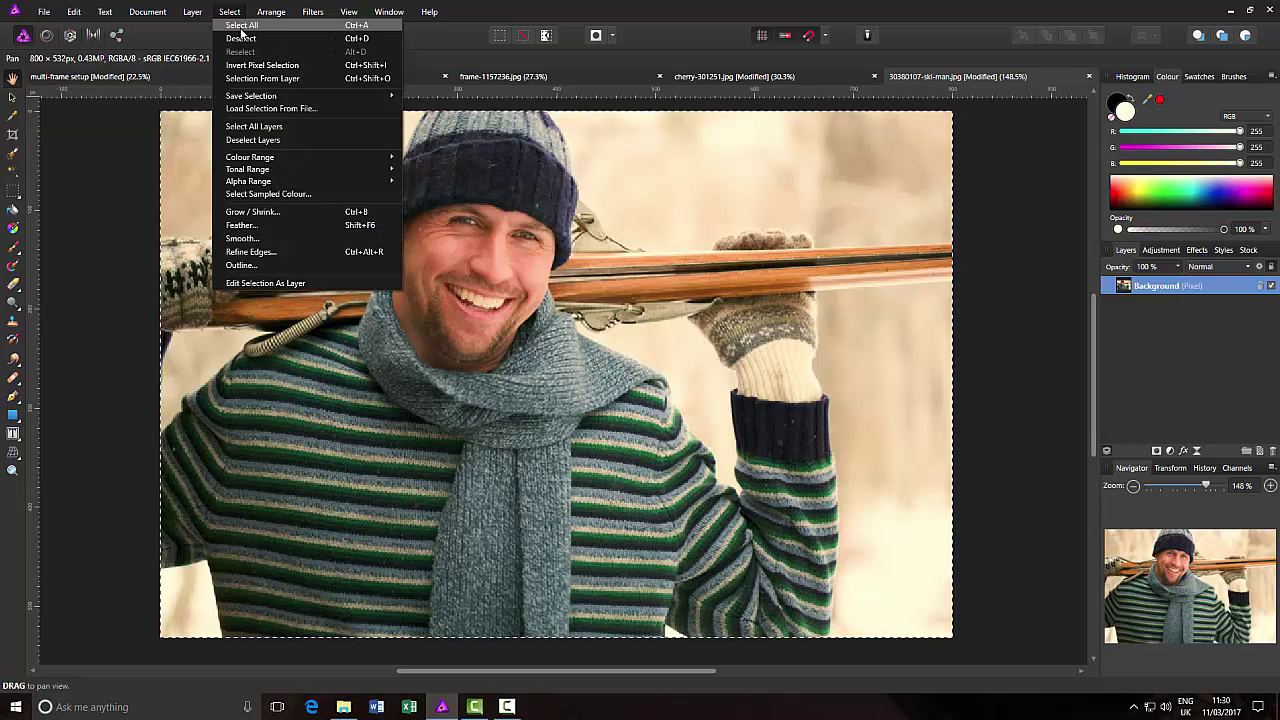
{"action": "left_click", "coordinate": [241, 34]}
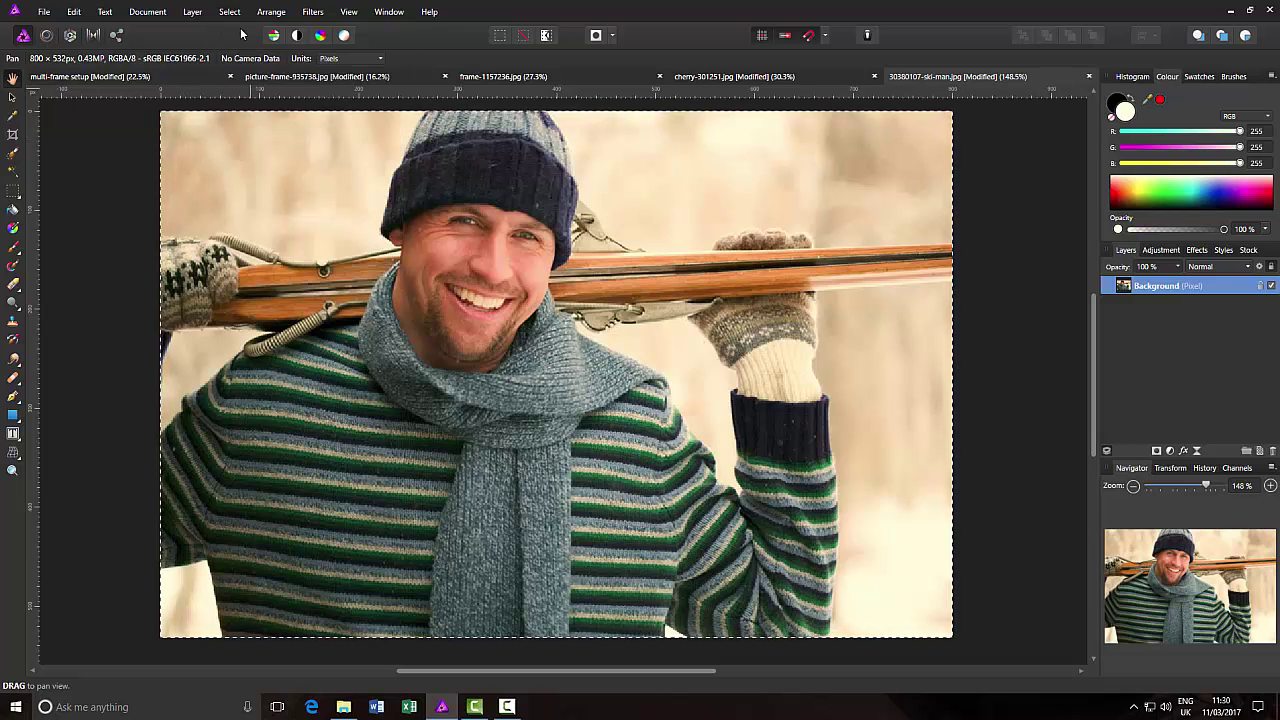
{"action": "left_click", "coordinate": [75, 12]}
{"action": "left_click", "coordinate": [88, 72]}
Paste the copied ski-man photo into the picture-frame-935738.jpg document, above the frame layer.
{"action": "left_click", "coordinate": [343, 84]}
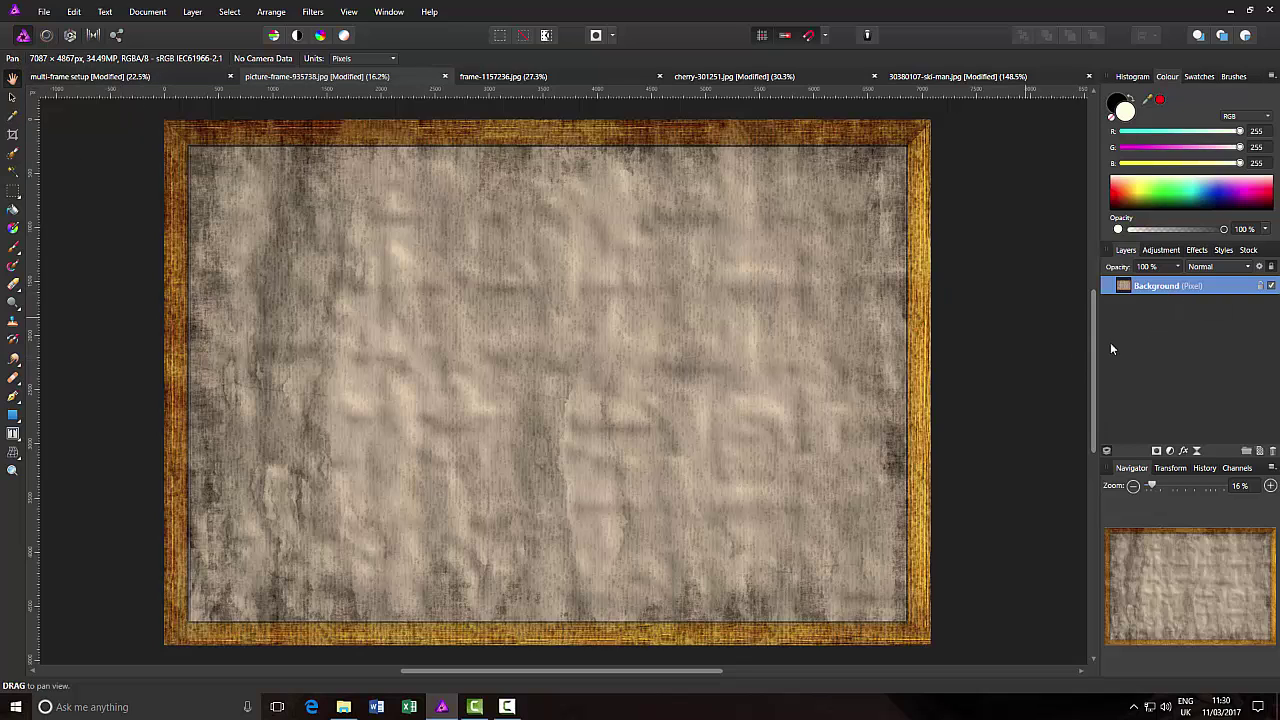
{"action": "left_click", "coordinate": [73, 14]}
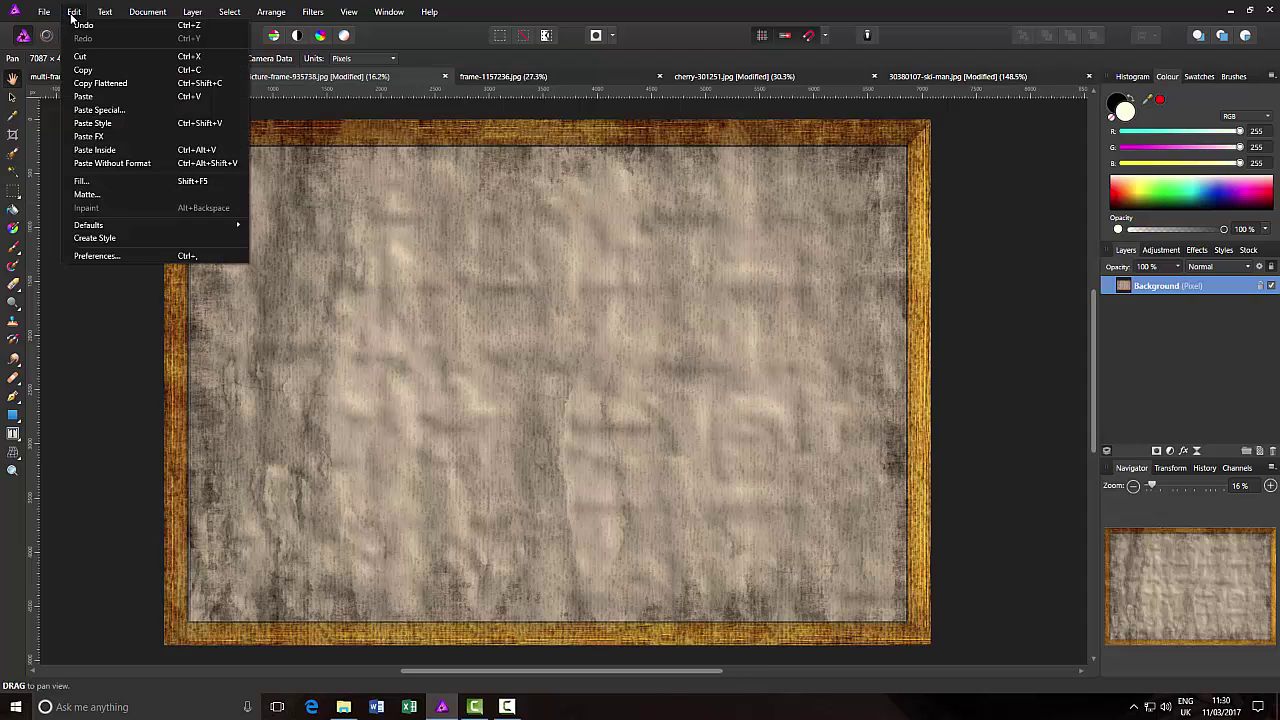
{"action": "left_click", "coordinate": [88, 98]}
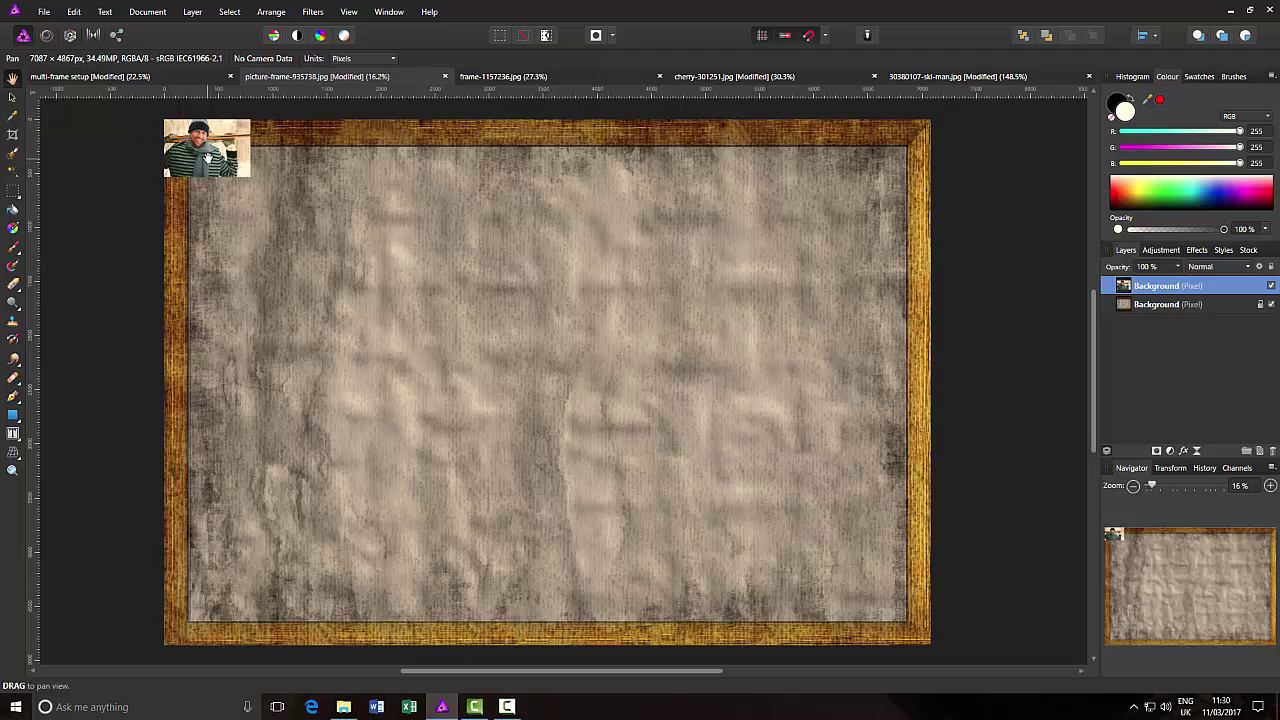
Enlarge the pasted ski-man photo and position it so it fills the canvas area inside the gold frame.
{"action": "left_click", "coordinate": [12, 98]}
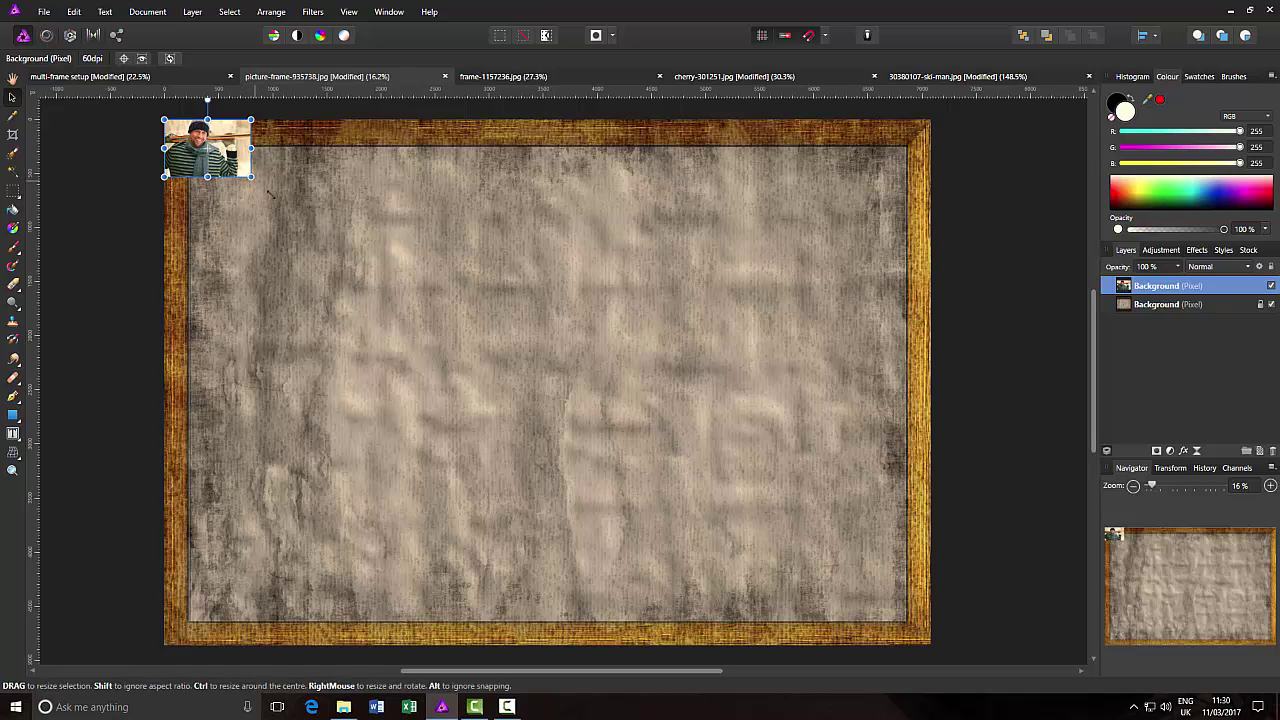
{"action": "left_click_drag", "start_coordinate": [252, 178], "coordinate": [640, 436]}
{"action": "left_click_drag", "start_coordinate": [436, 400], "coordinate": [645, 428]}
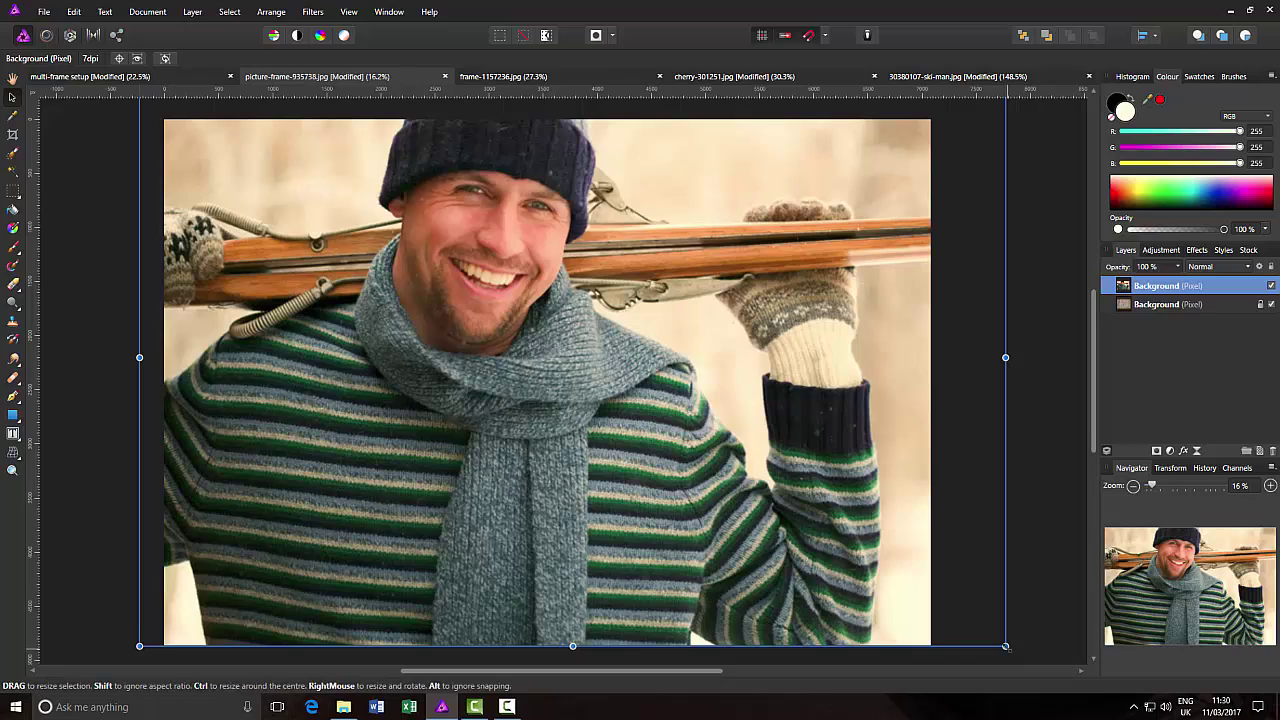
{"action": "left_click_drag", "start_coordinate": [1005, 645], "coordinate": [927, 592]}
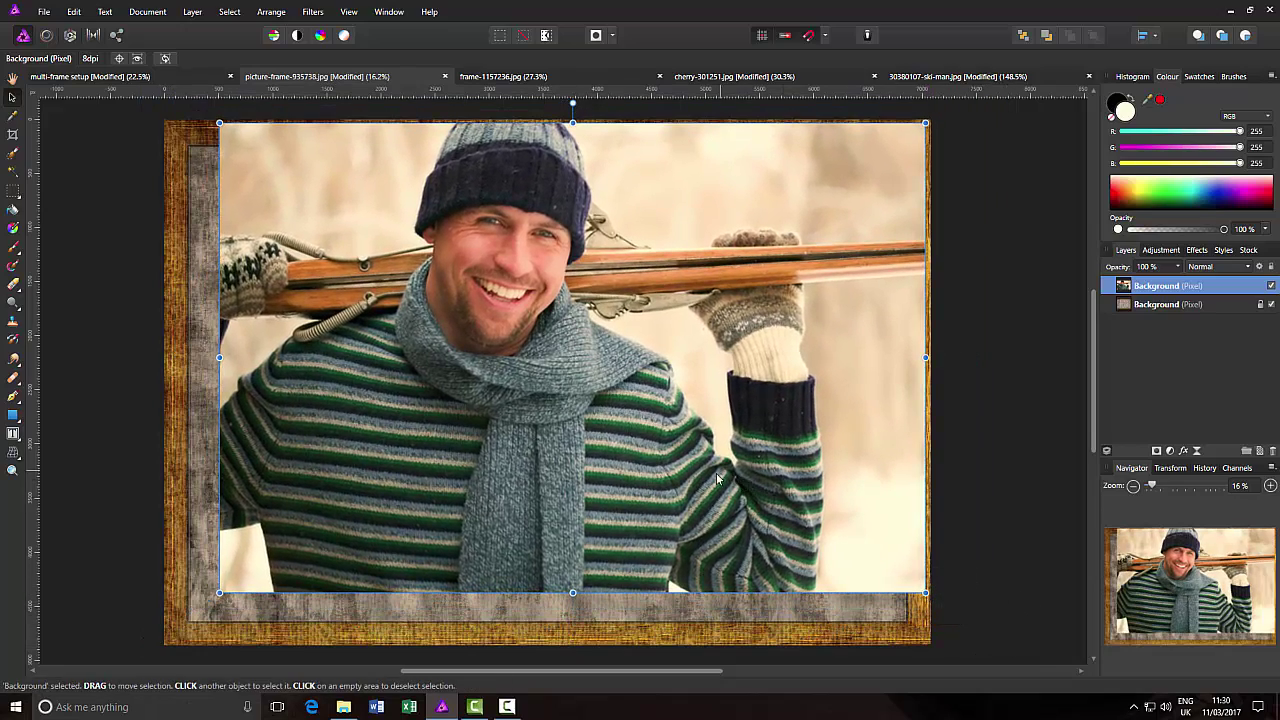
{"action": "left_click_drag", "start_coordinate": [740, 485], "coordinate": [695, 502]}
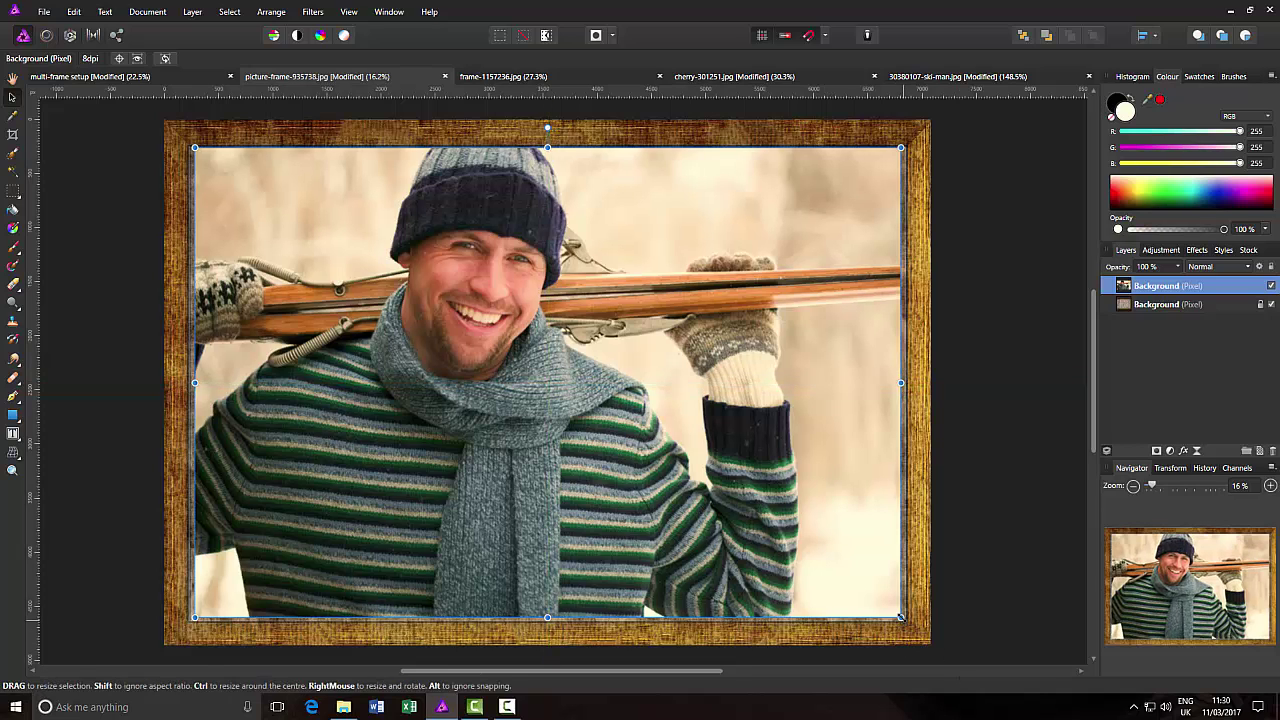
{"action": "left_click_drag", "start_coordinate": [900, 617], "coordinate": [909, 623]}
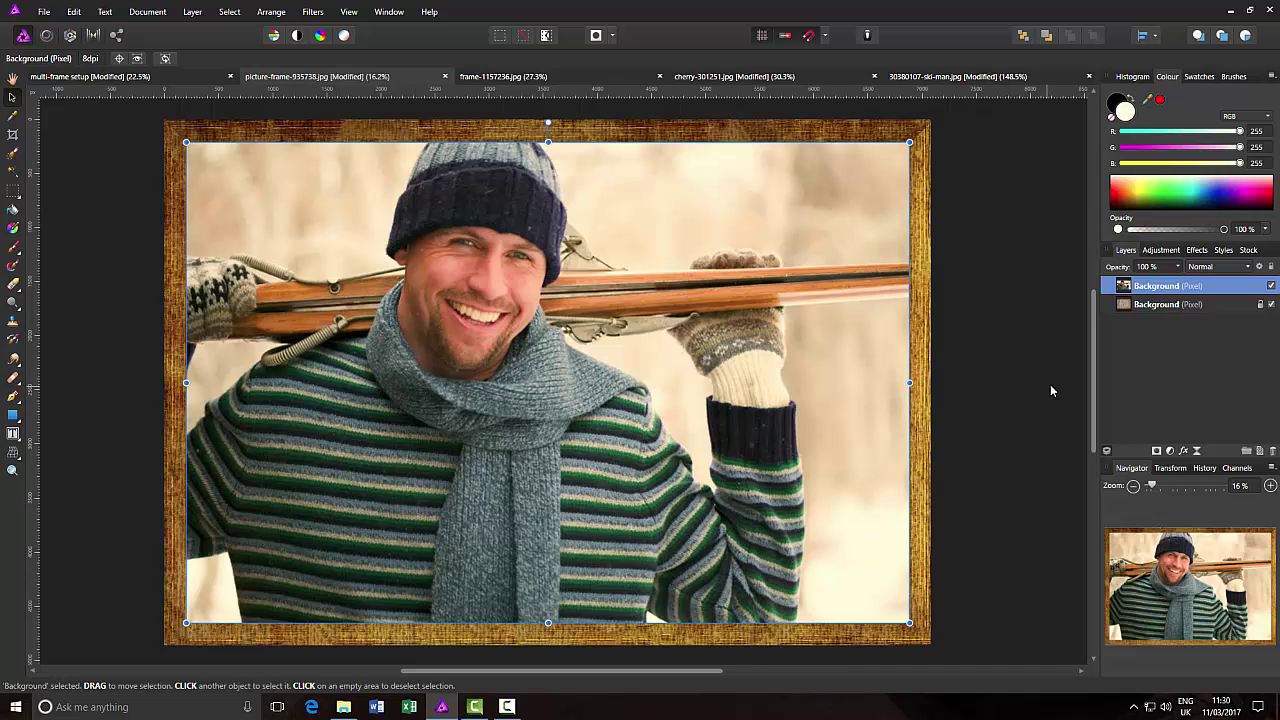
Toggle the ski-man photo layer's visibility to examine the canvas texture underneath, leaving the photo visible.
{"action": "left_click", "coordinate": [1271, 286]}
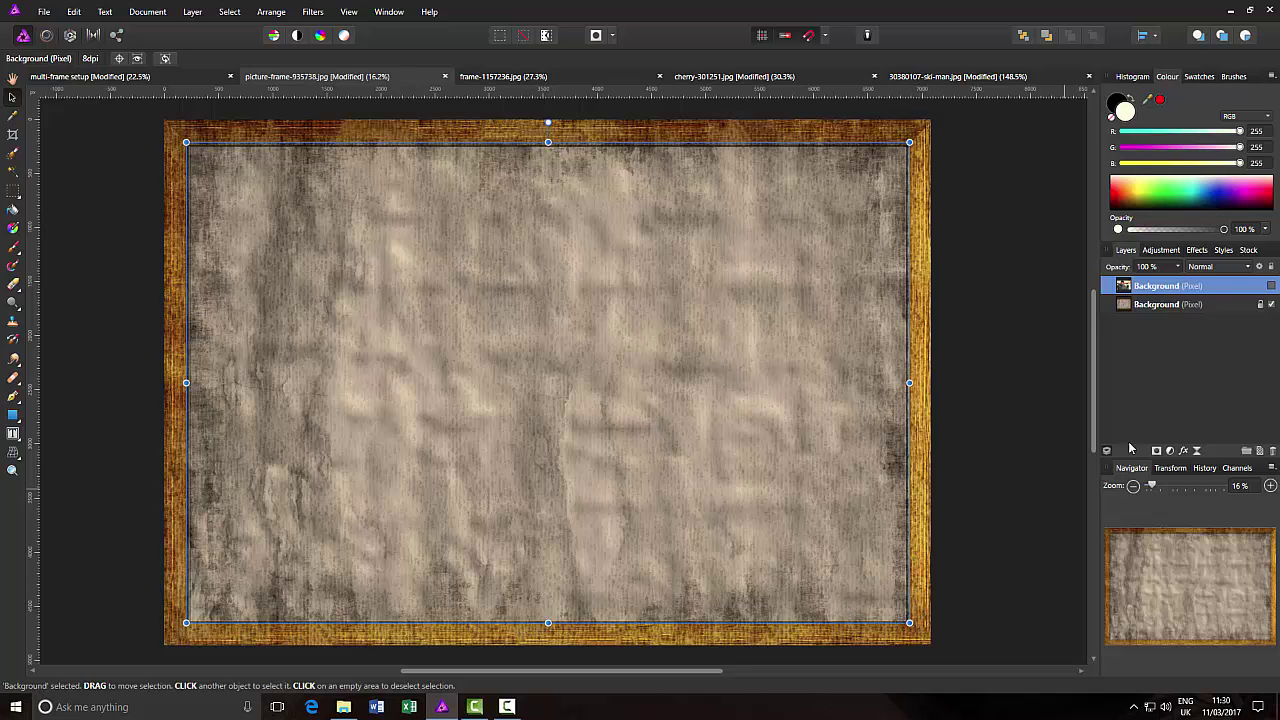
{"action": "left_click", "coordinate": [1271, 286]}
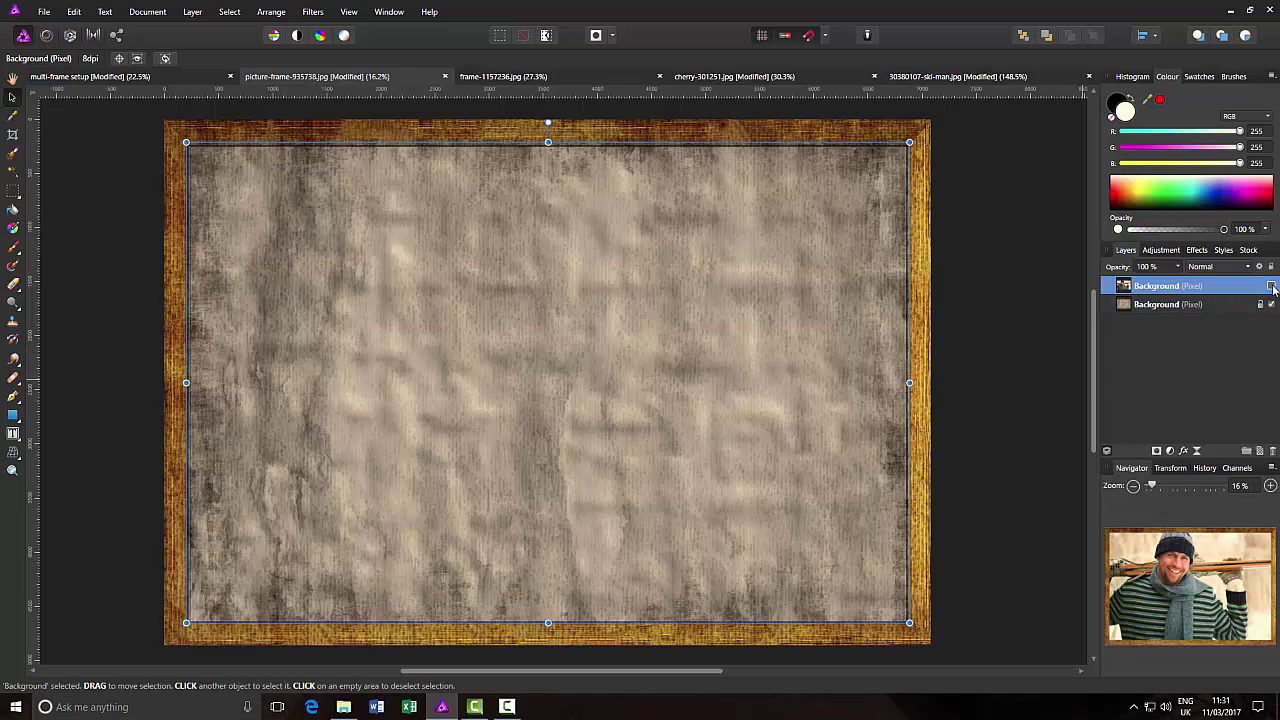
{"action": "left_click", "coordinate": [1271, 286]}
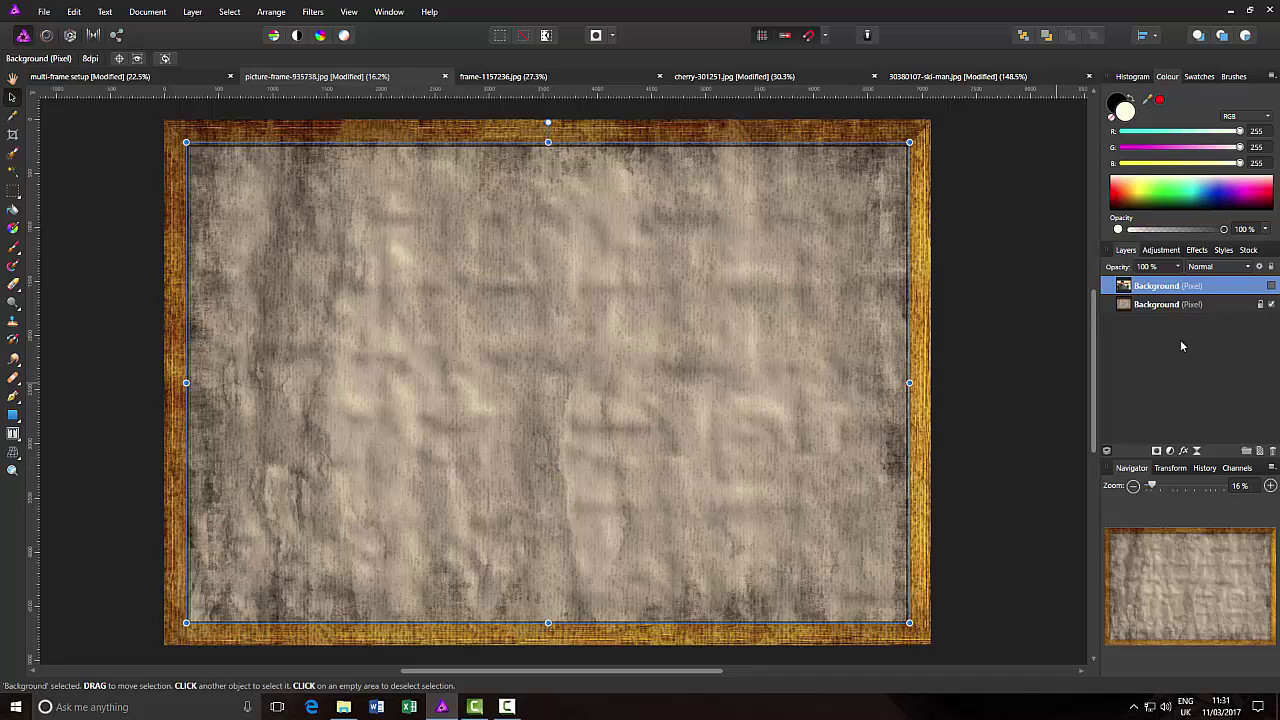
{"action": "left_click", "coordinate": [1271, 287]}
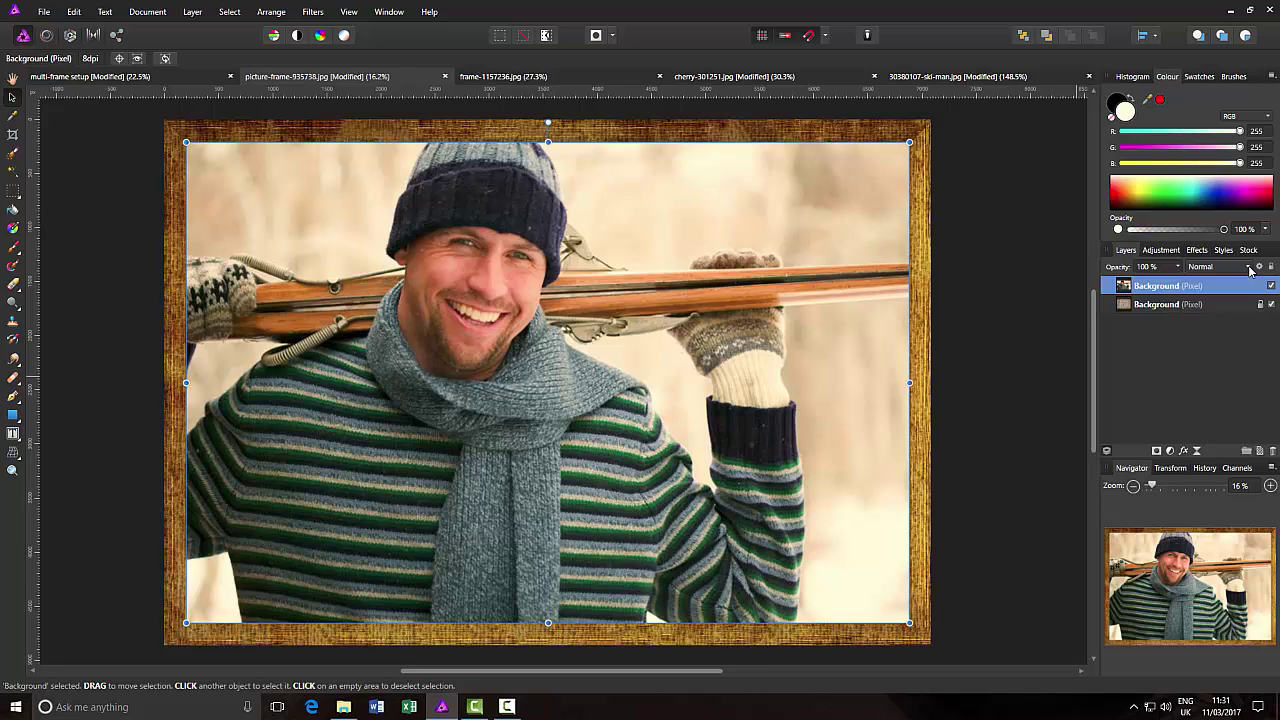
Preview different blend modes on the ski-man photo layer and apply Average.
{"action": "left_click", "coordinate": [1248, 267]}
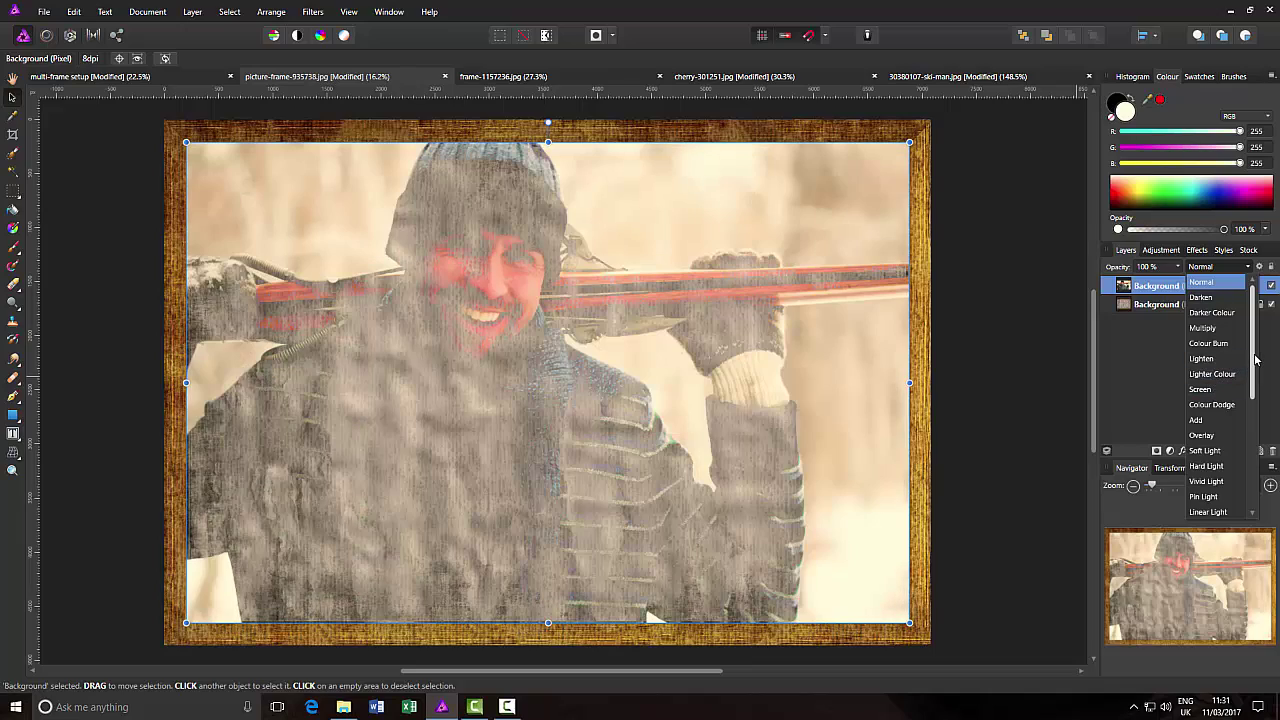
{"action": "left_click_drag", "start_coordinate": [1254, 364], "coordinate": [1262, 421]}
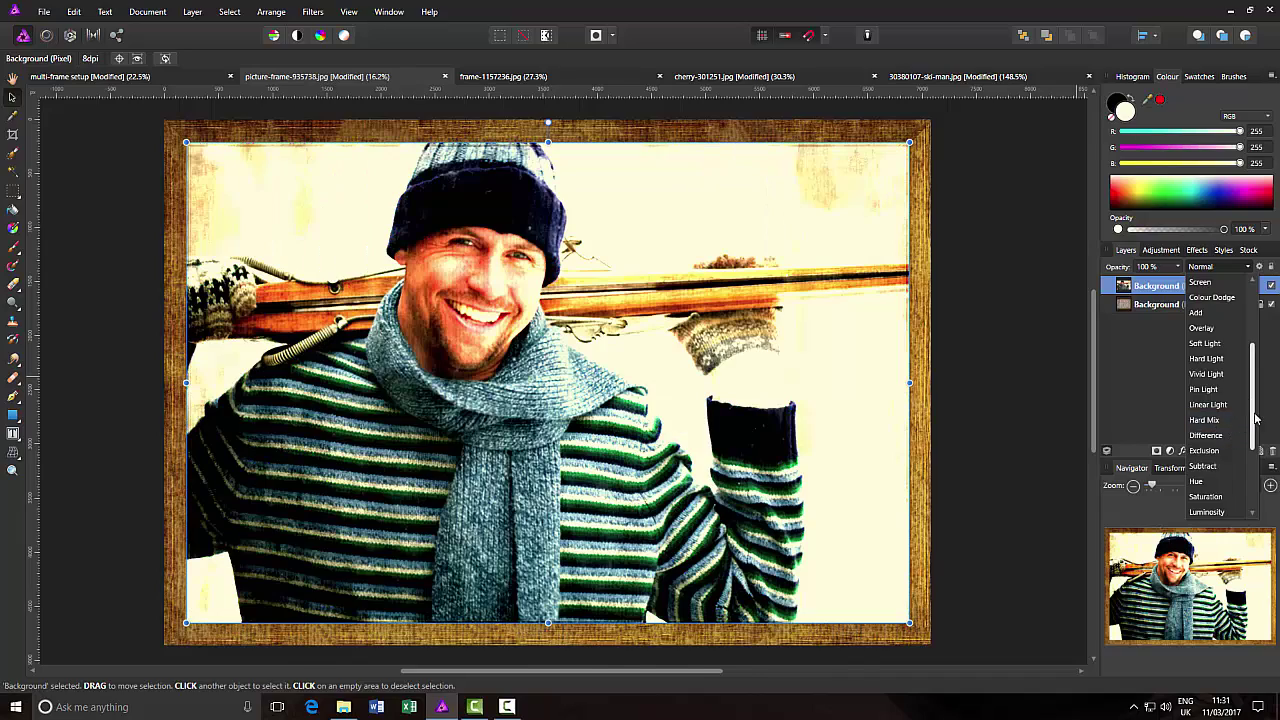
{"action": "left_click_drag", "start_coordinate": [1253, 410], "coordinate": [1259, 439]}
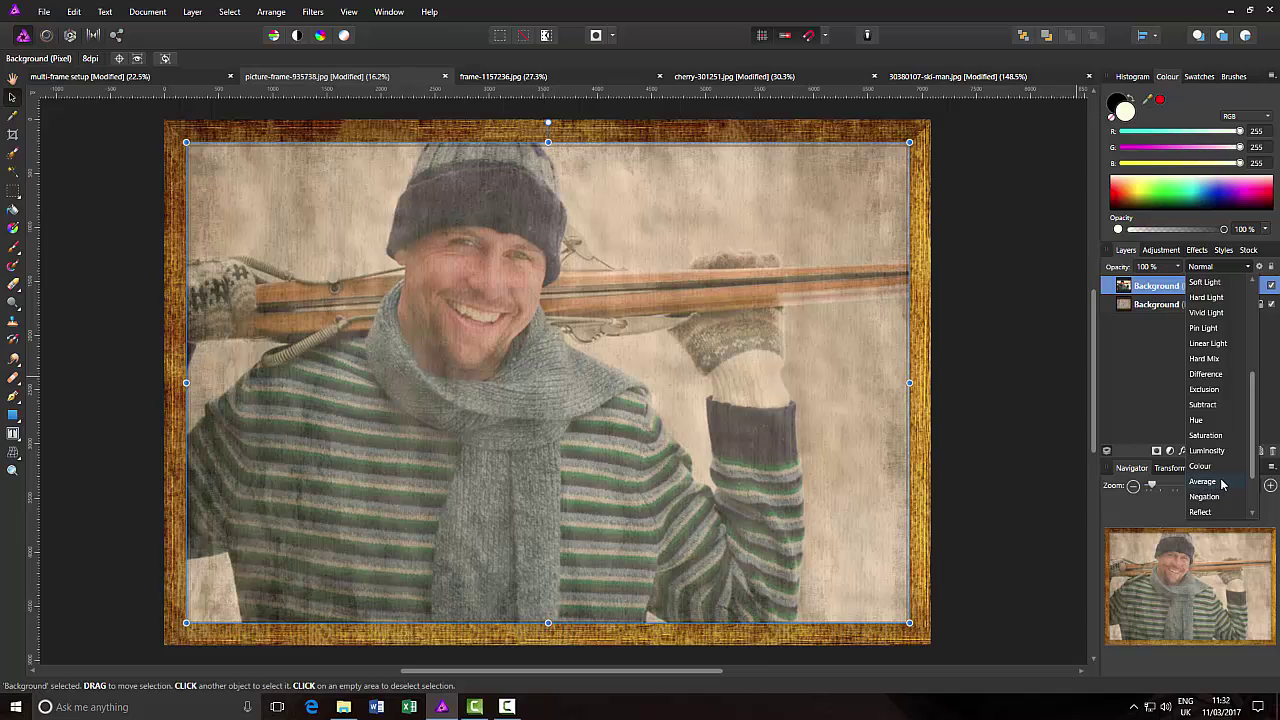
{"action": "left_click", "coordinate": [1203, 482]}
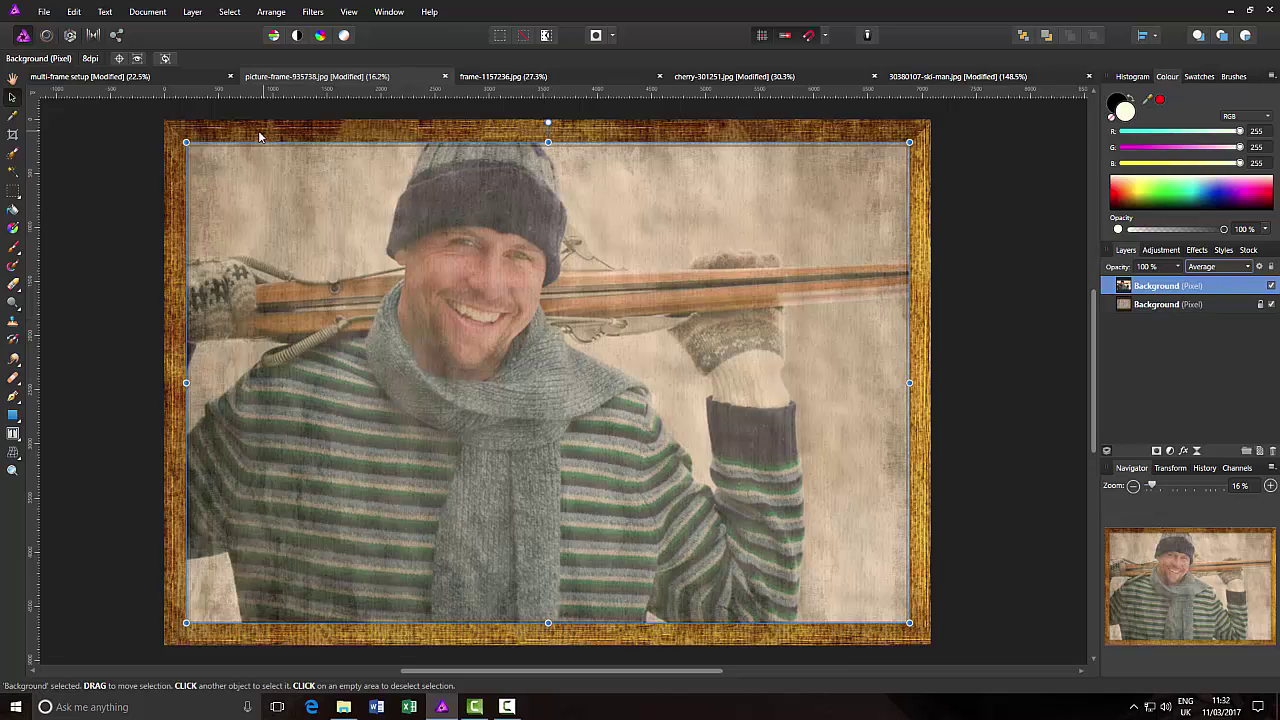
Add a Levels adjustment above the ski-man photo with Black Level 22% and Gamma 1.189, then select the picture-frame background layer.
{"action": "left_click", "coordinate": [197, 12]}
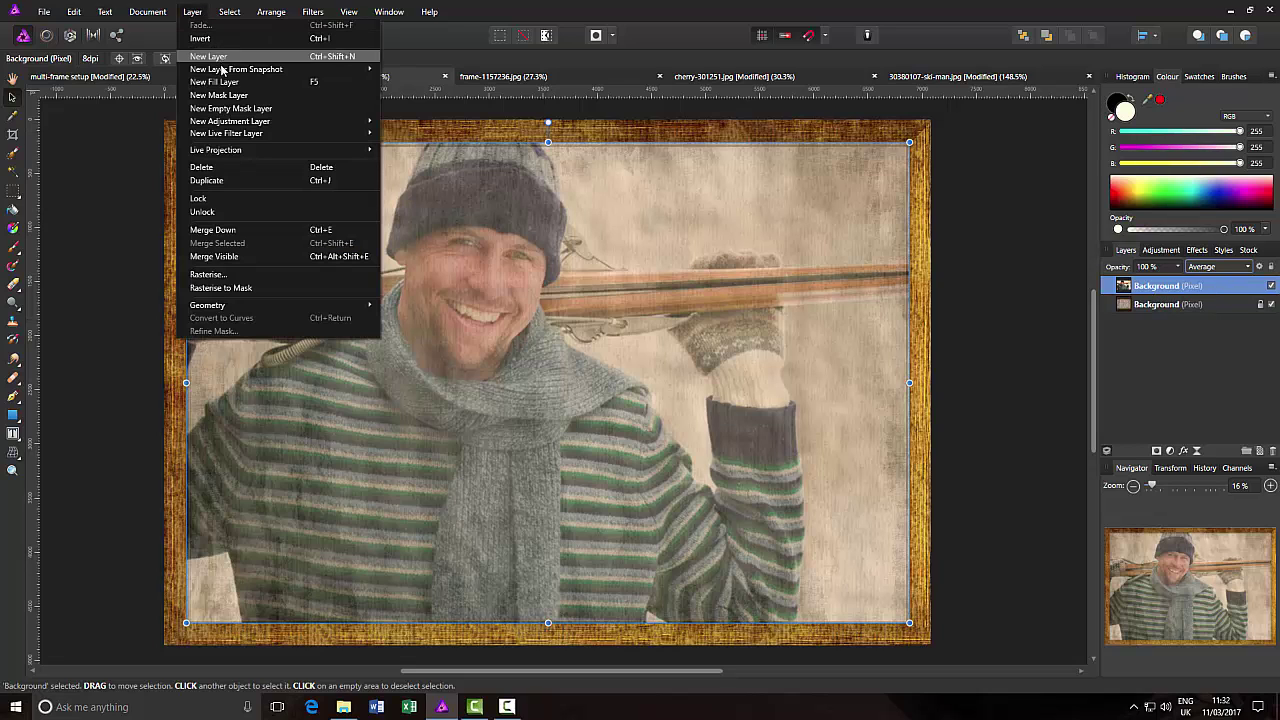
{"action": "mouse_move", "coordinate": [259, 136]}
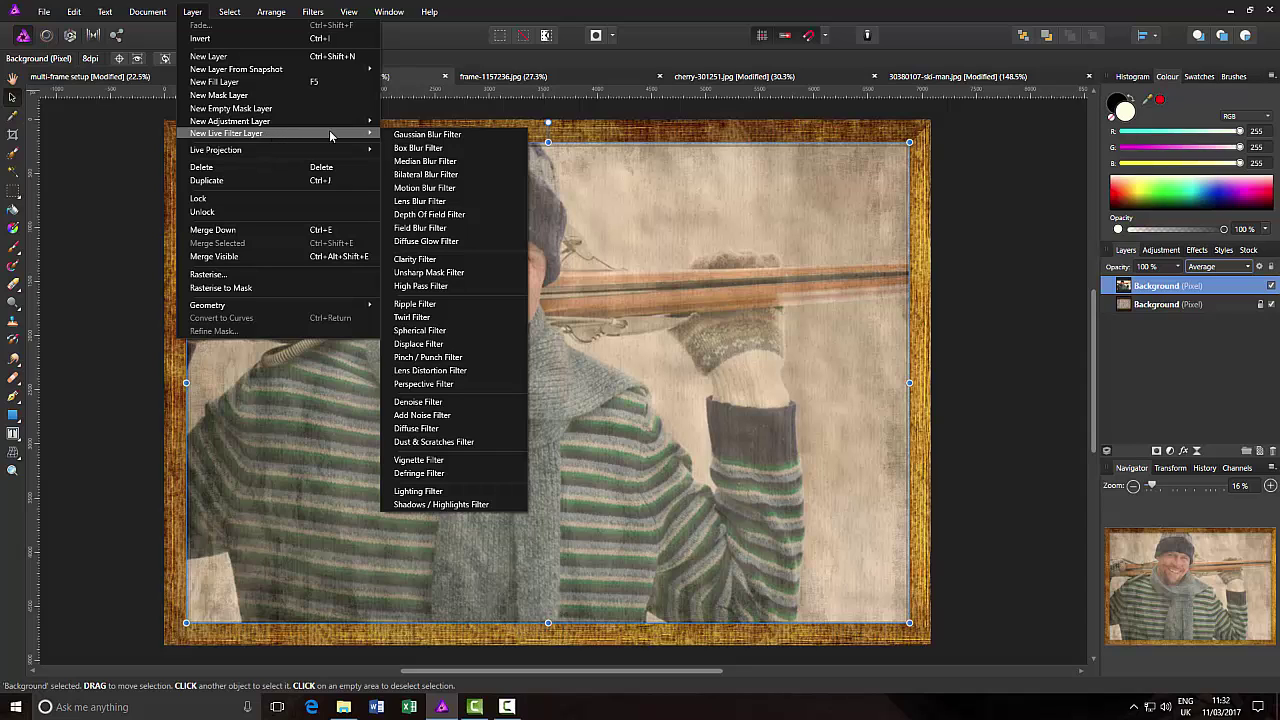
{"action": "mouse_move", "coordinate": [341, 122]}
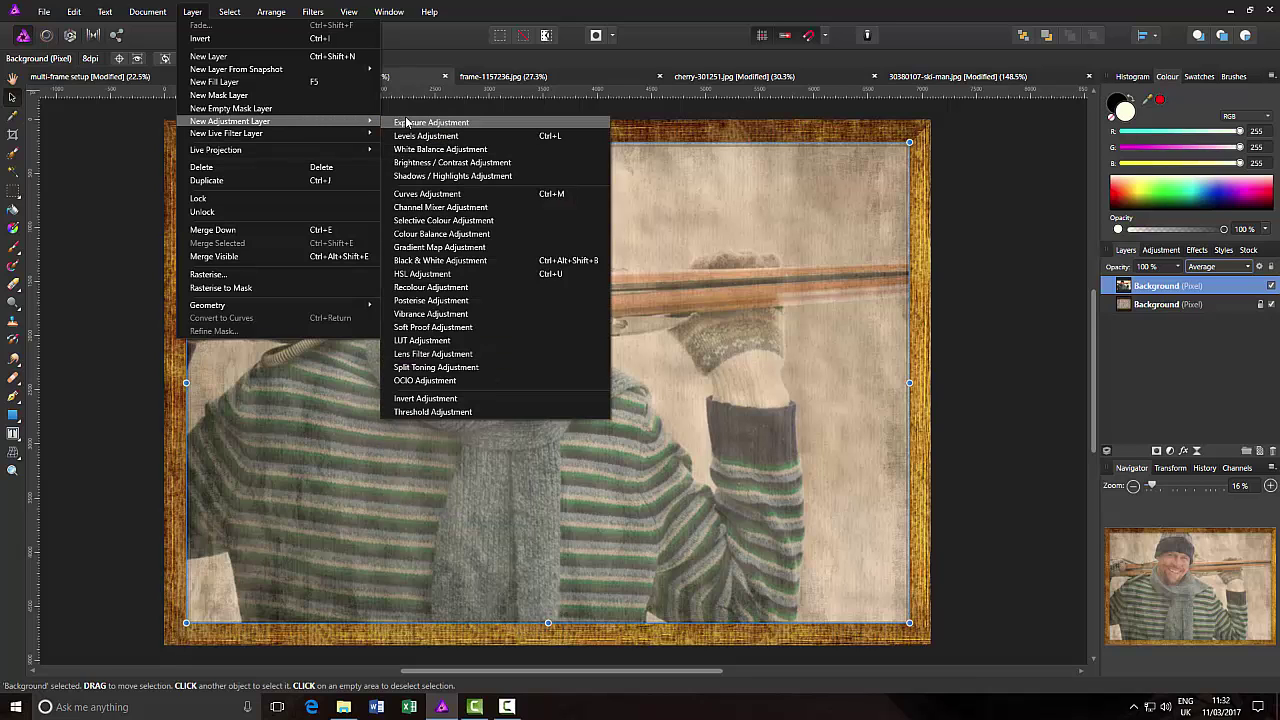
{"action": "left_click", "coordinate": [452, 136]}
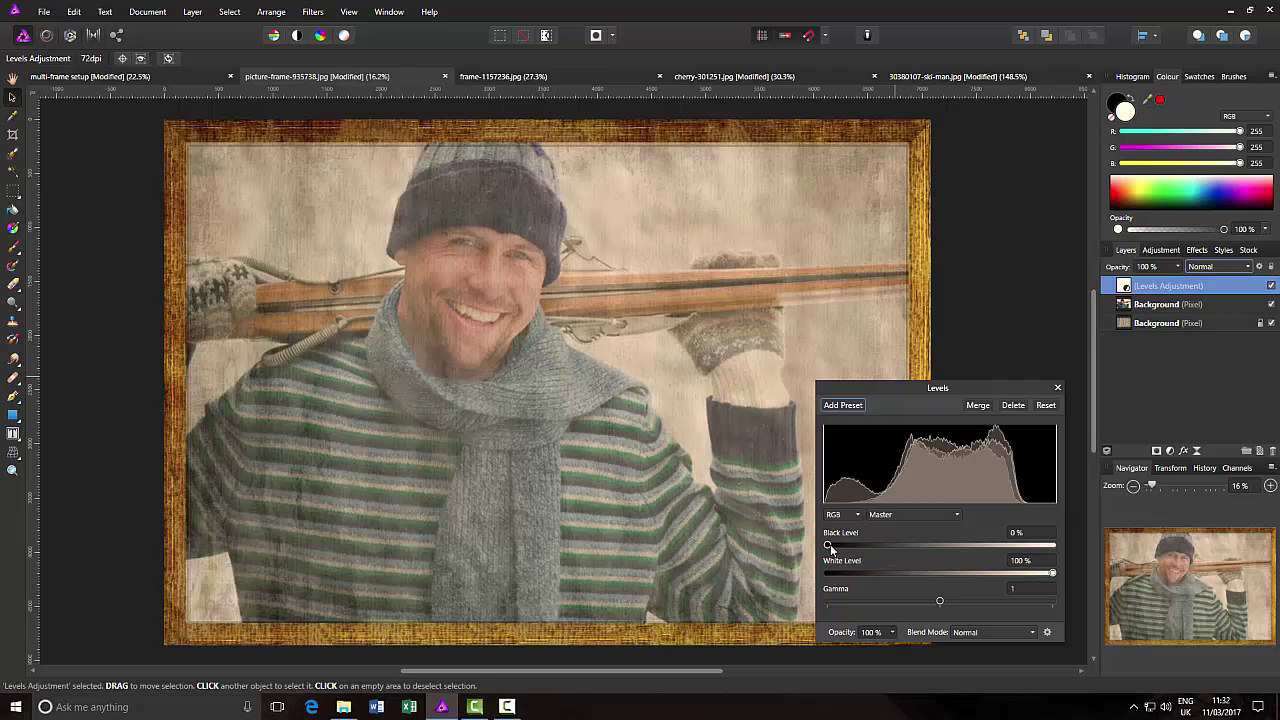
{"action": "left_click_drag", "start_coordinate": [830, 549], "coordinate": [879, 556]}
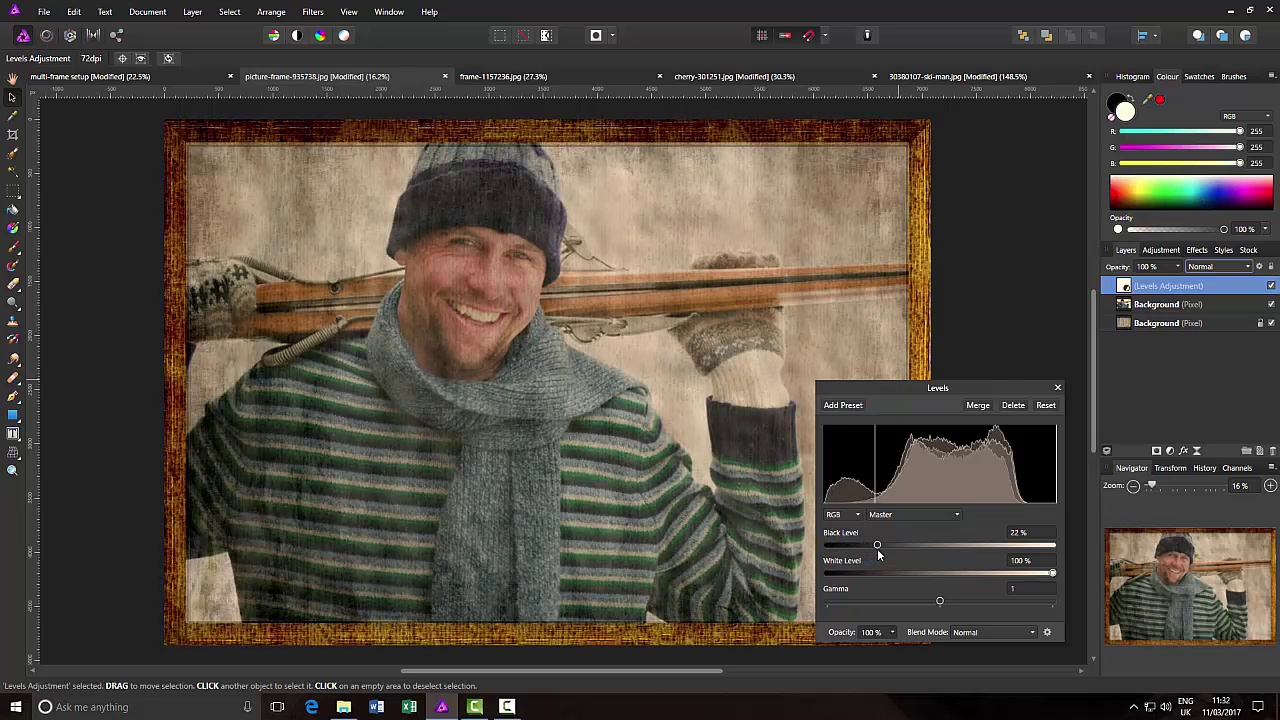
{"action": "left_click_drag", "start_coordinate": [942, 603], "coordinate": [961, 607]}
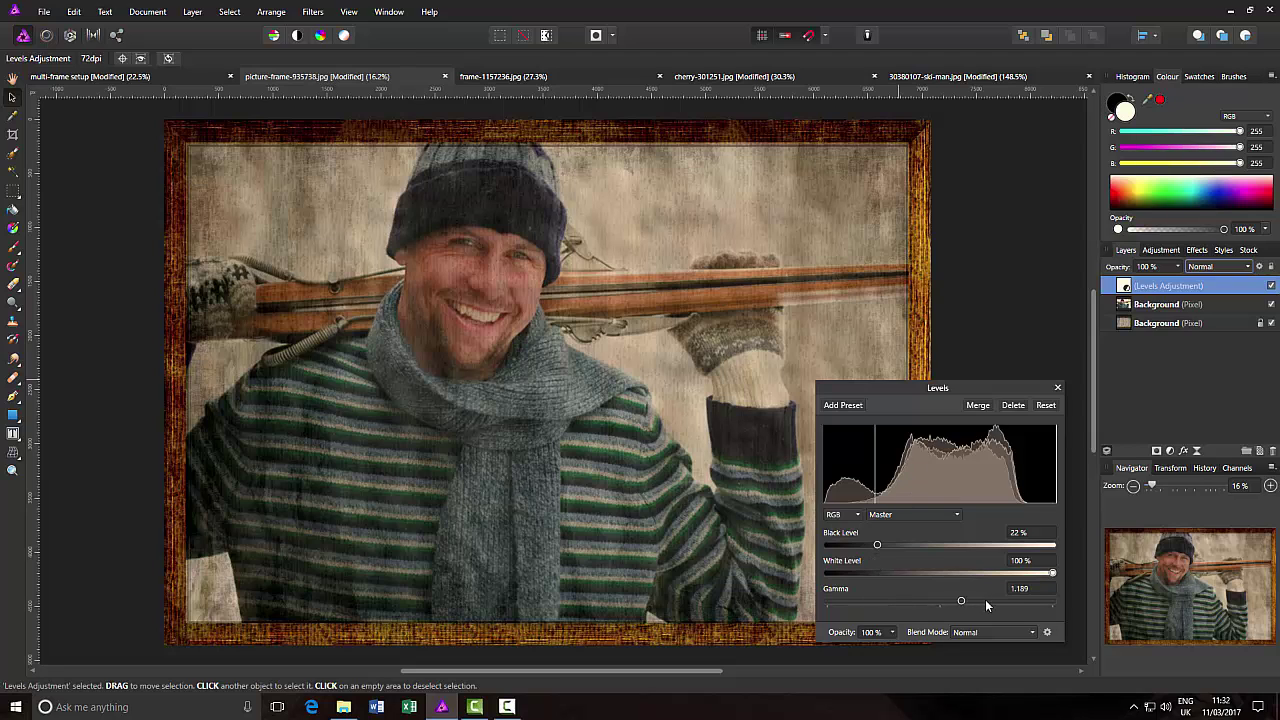
{"action": "left_click", "coordinate": [1057, 387]}
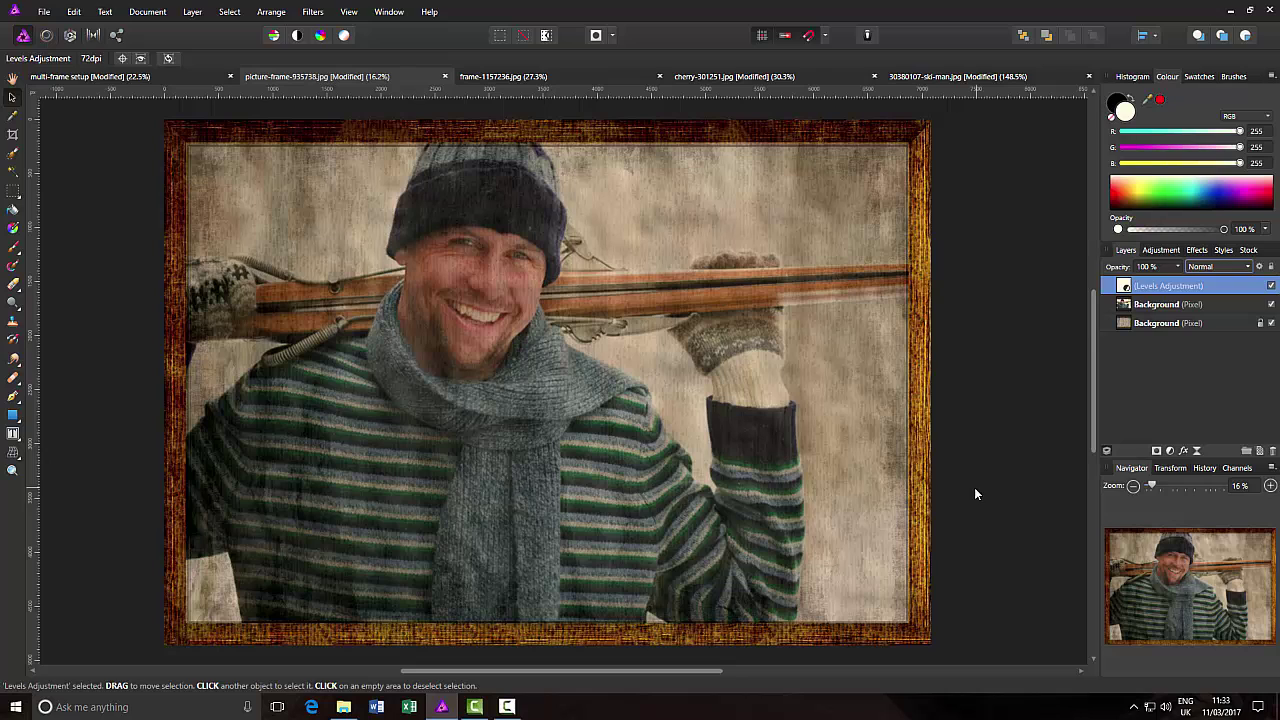
{"action": "left_click", "coordinate": [1198, 331]}
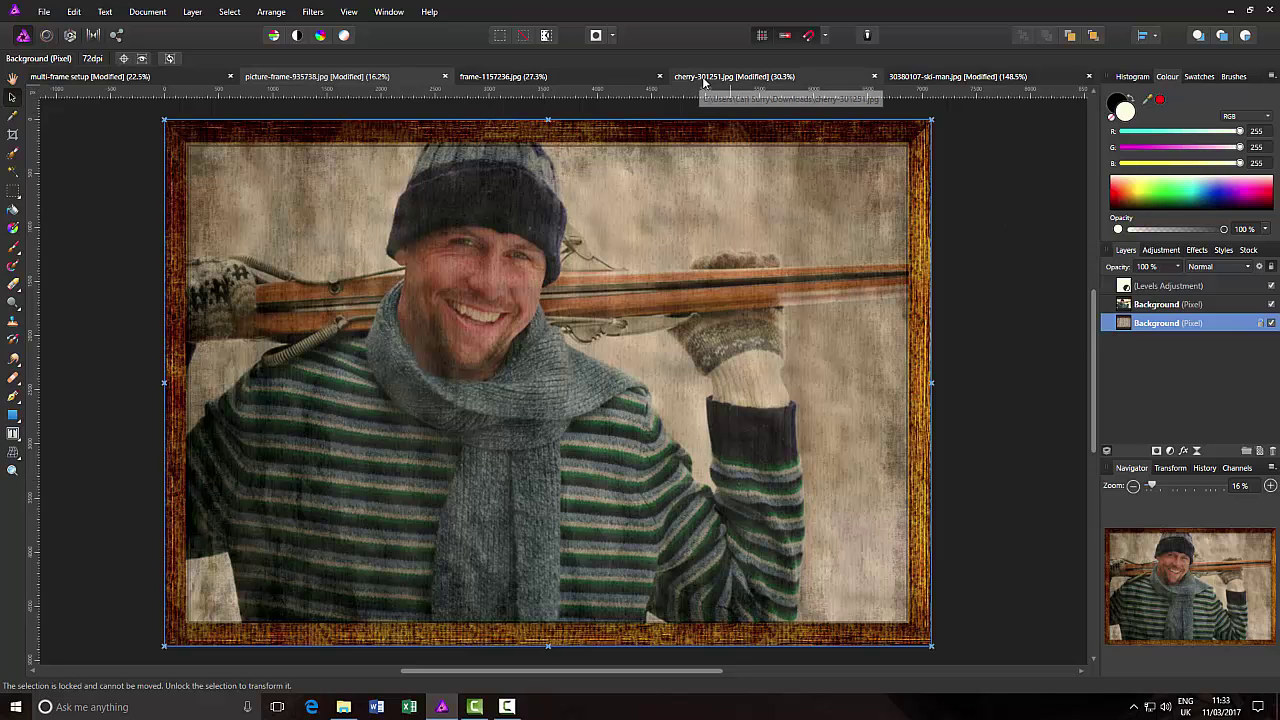
In frame-1157236.jpg, trace the inside edges of the inner white frame with the Pen tool, starting where the frame meets the camera's top.
{"action": "left_click", "coordinate": [580, 77]}
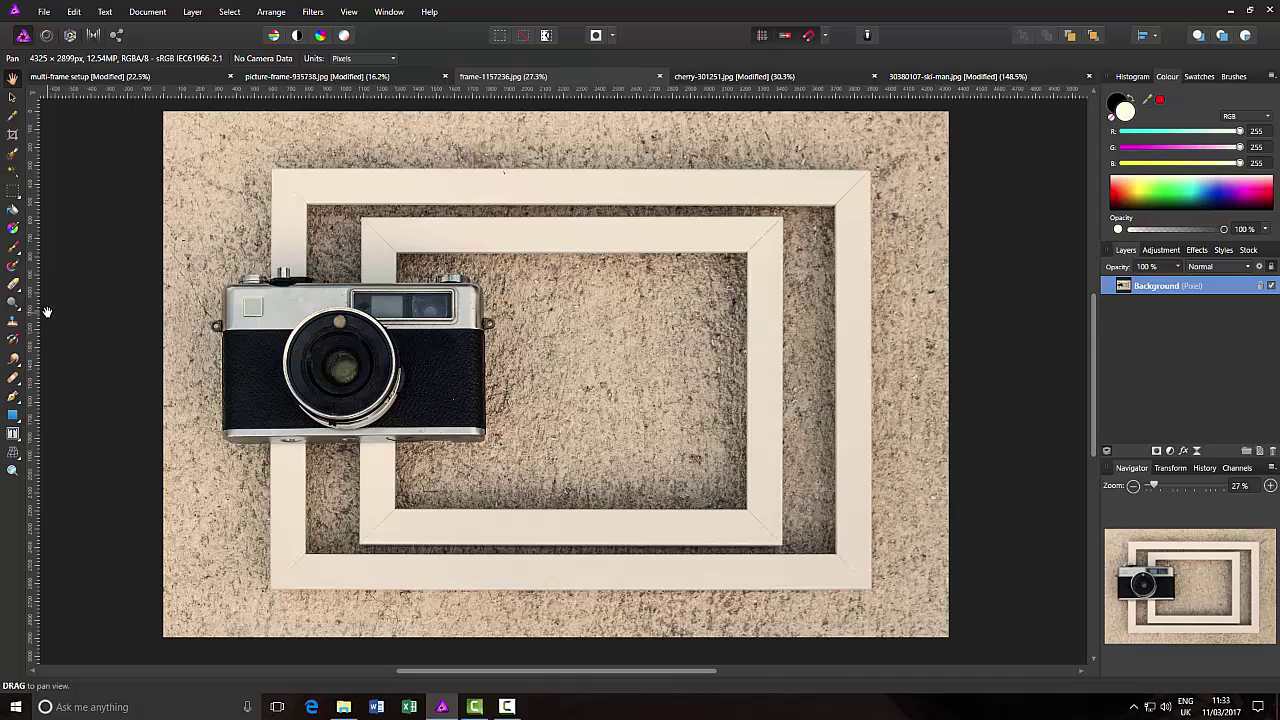
{"action": "left_click", "coordinate": [13, 399]}
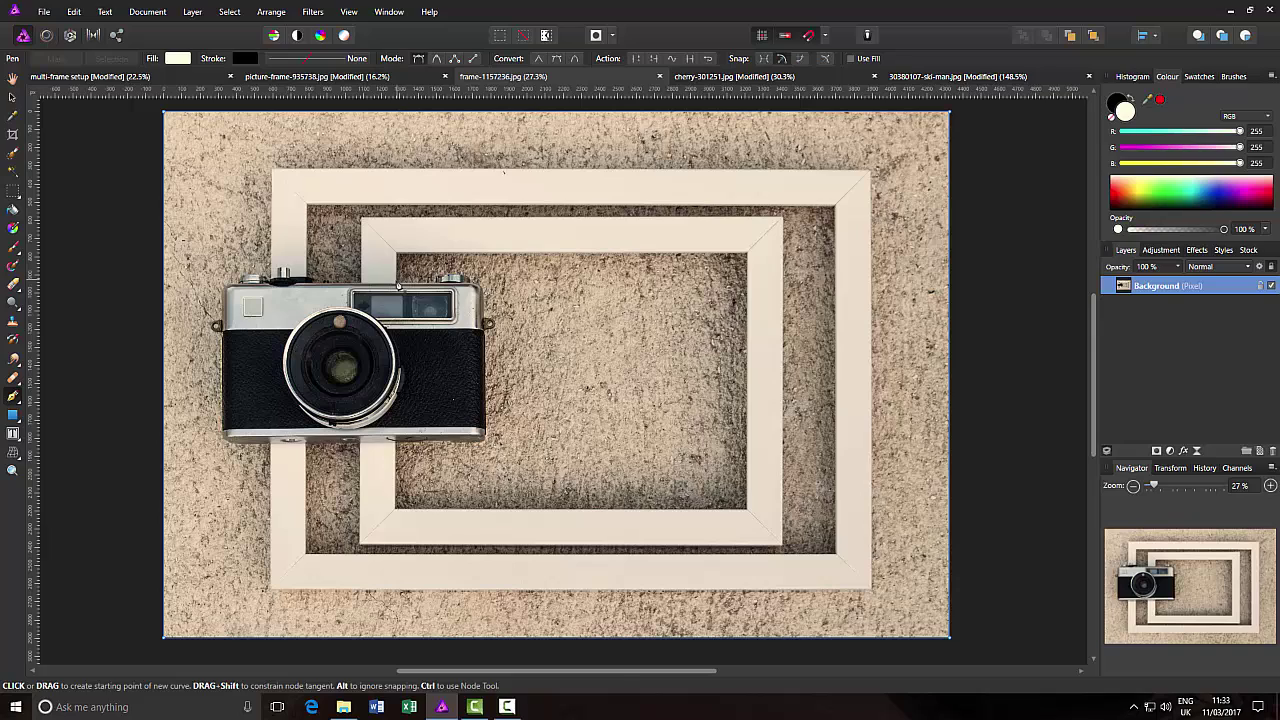
{"action": "left_click", "coordinate": [398, 281]}
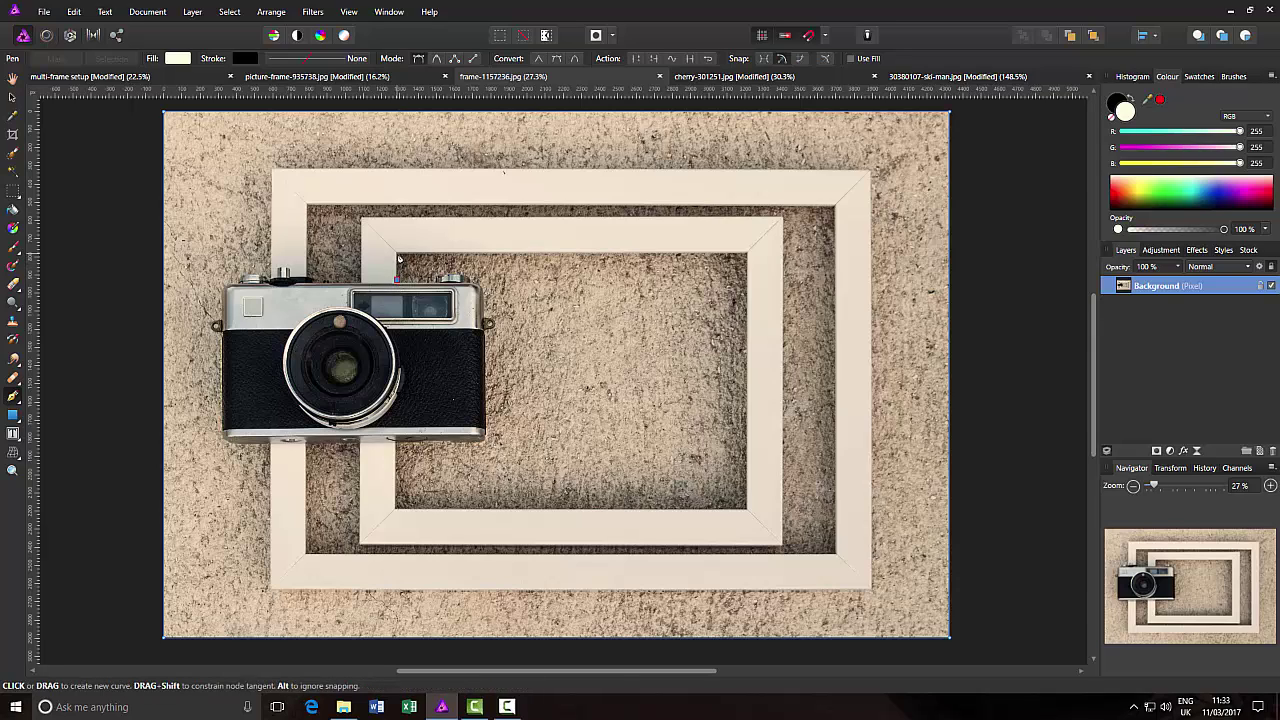
{"action": "left_click", "coordinate": [398, 256]}
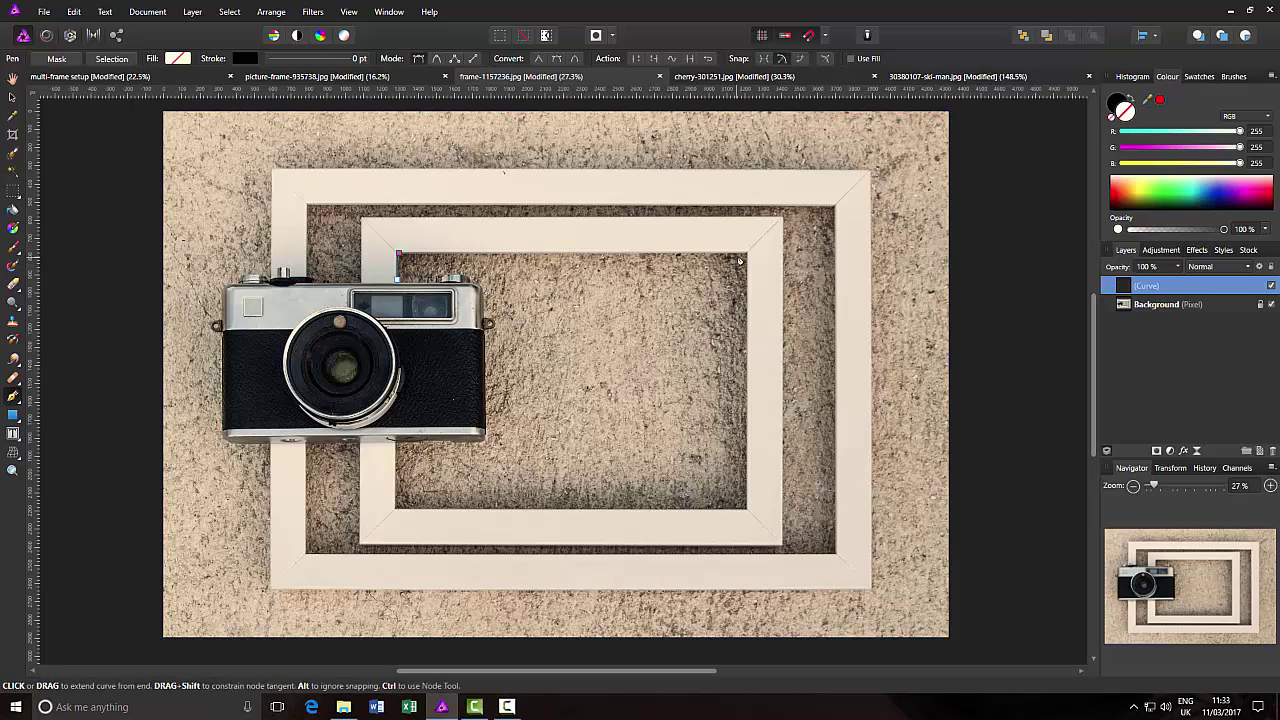
{"action": "left_click", "coordinate": [746, 254]}
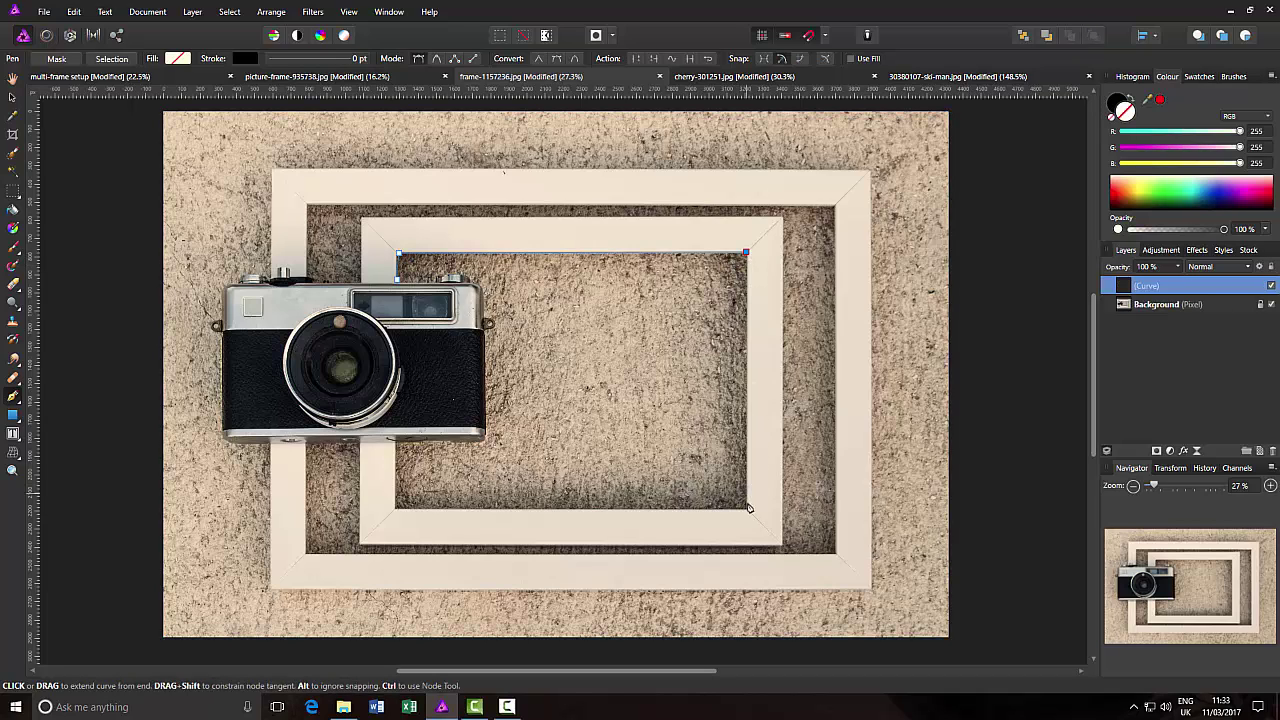
{"action": "left_click", "coordinate": [745, 510]}
{"action": "left_click", "coordinate": [396, 509]}
Continue the pen curve around the camera's outline, from its bottom edge past the strap lug and dial to the starting point.
{"action": "left_click", "coordinate": [452, 441]}
{"action": "left_click", "coordinate": [487, 392]}
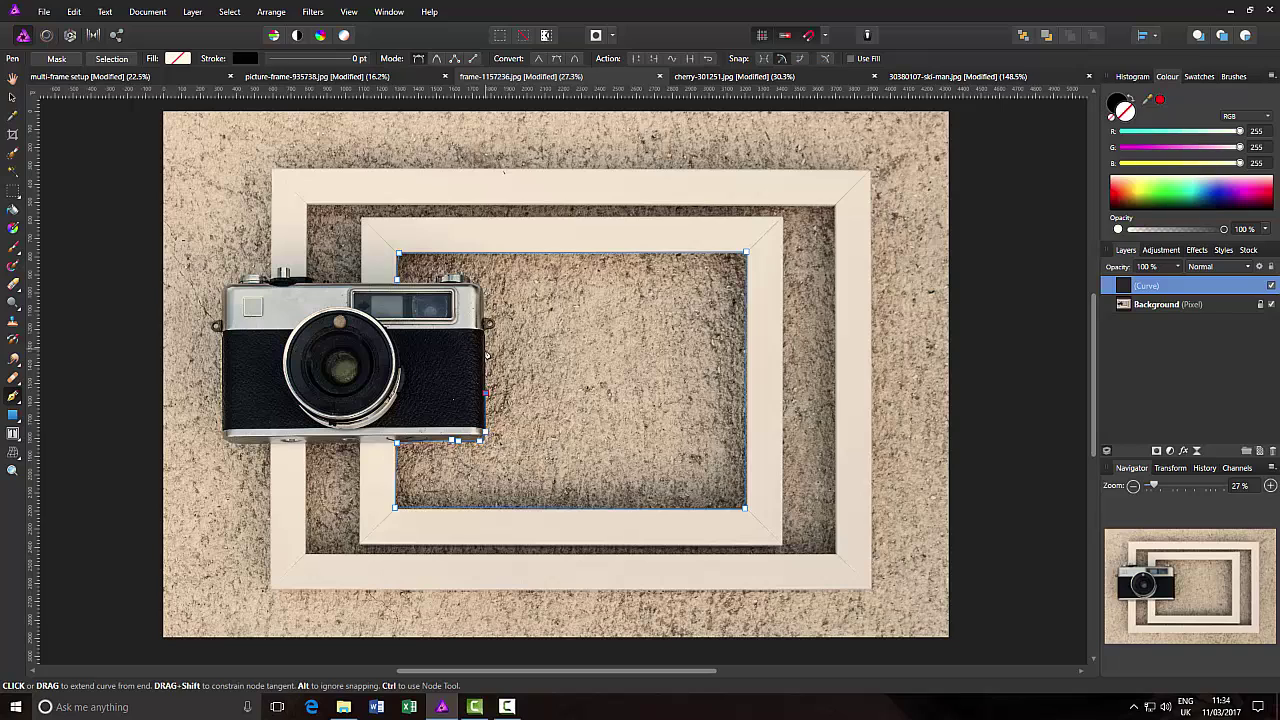
{"action": "left_click", "coordinate": [487, 345]}
{"action": "left_click", "coordinate": [488, 320]}
{"action": "left_click", "coordinate": [438, 277]}
{"action": "left_click", "coordinate": [435, 282]}
{"action": "left_click", "coordinate": [397, 280]}
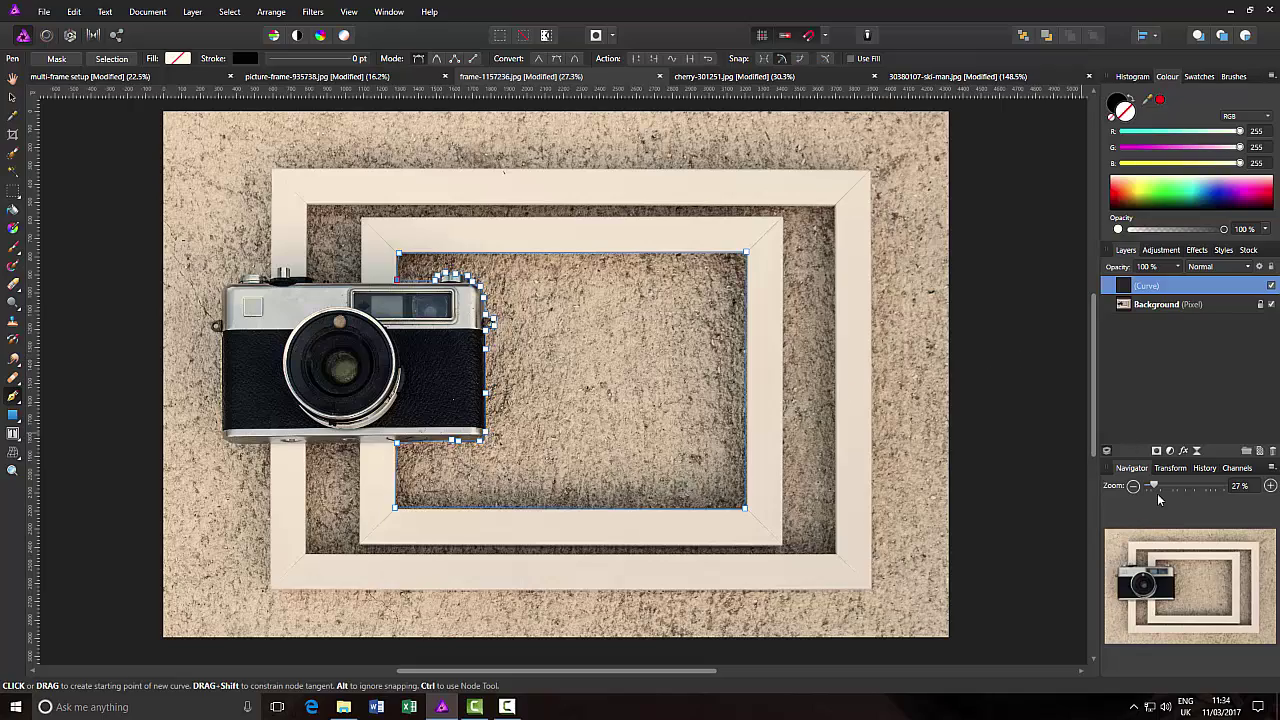
Close the curve along the camera's top edge beside the dial and convert it into a pixel selection.
{"action": "left_click_drag", "start_coordinate": [1156, 488], "coordinate": [1173, 487]}
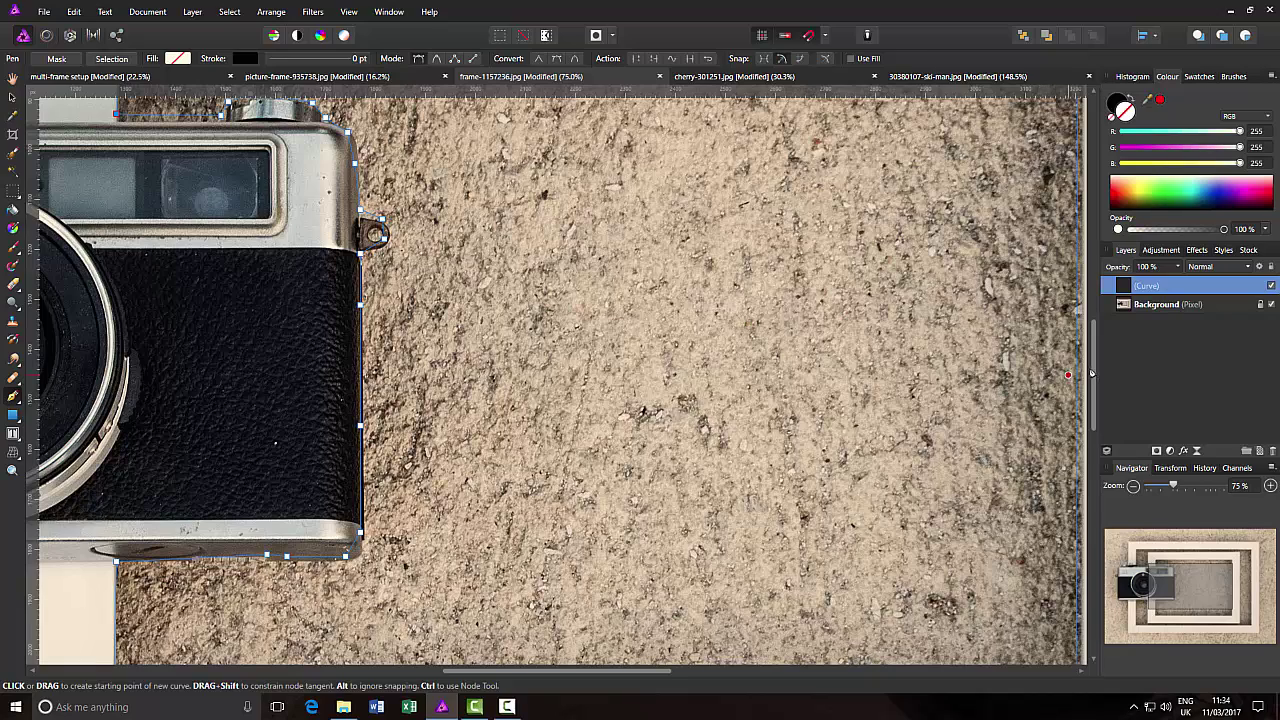
{"action": "left_click_drag", "start_coordinate": [1095, 366], "coordinate": [1095, 317]}
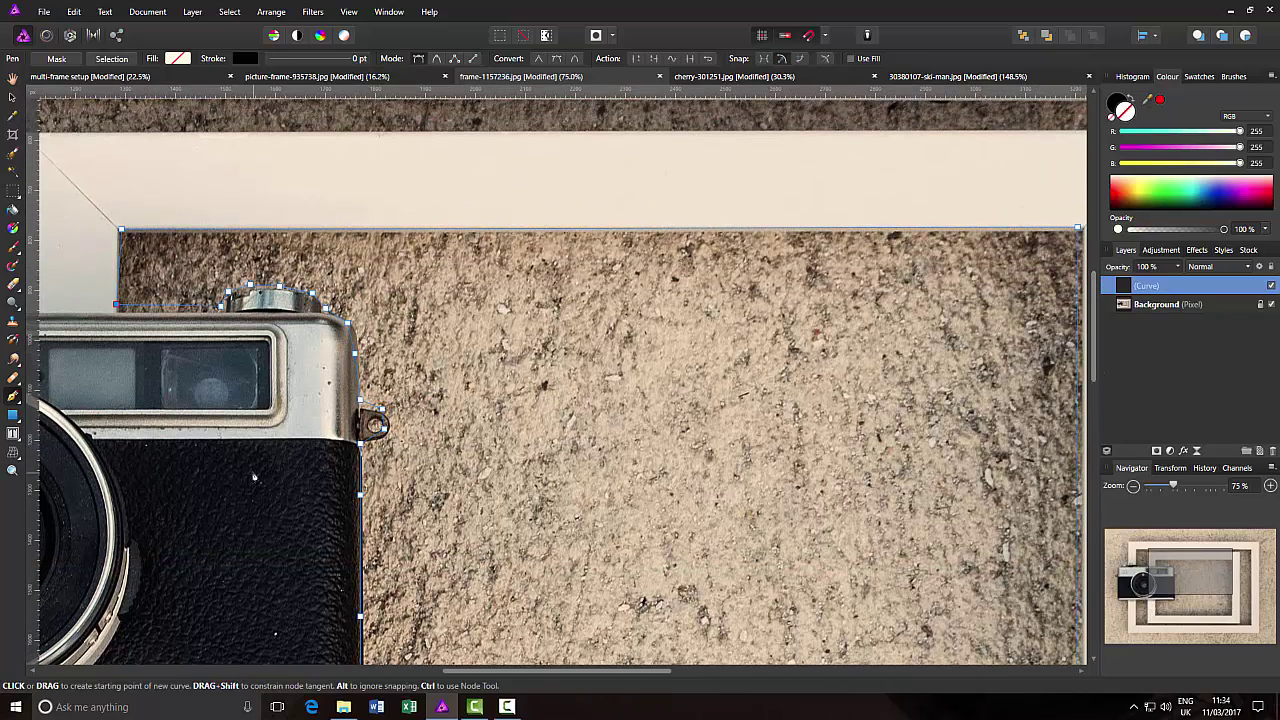
{"action": "left_click_drag", "start_coordinate": [493, 670], "coordinate": [458, 670]}
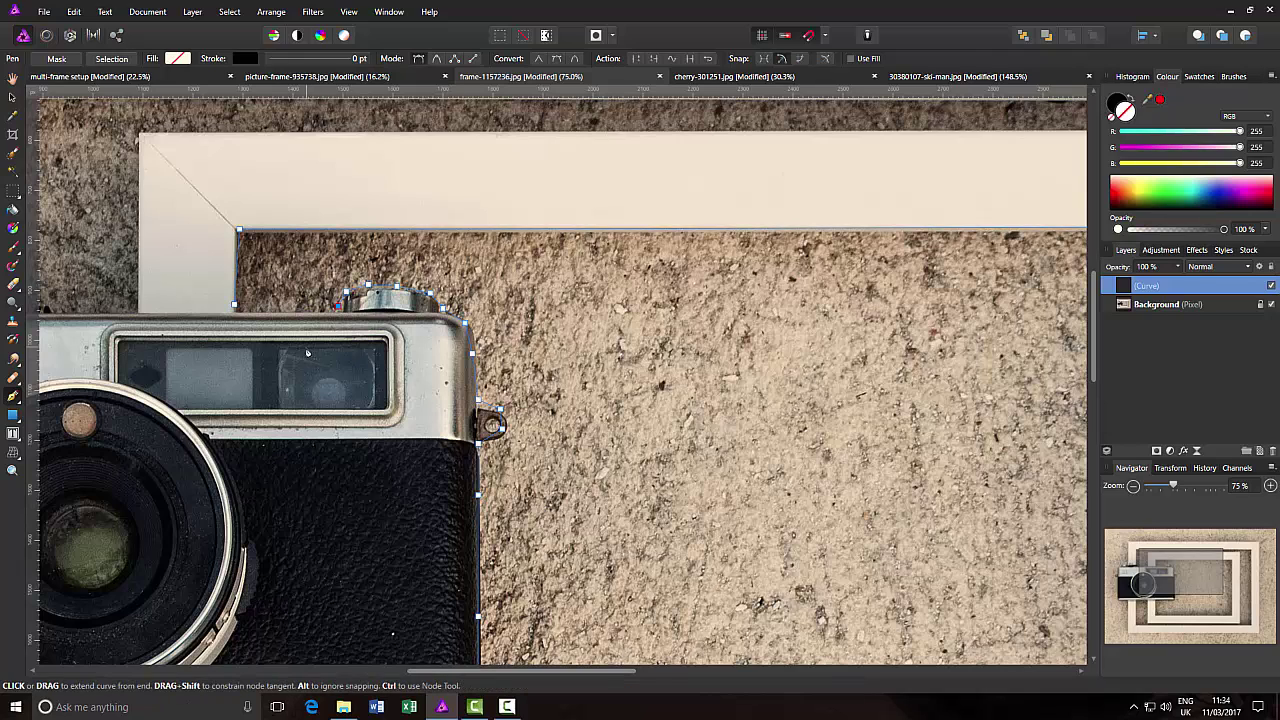
{"action": "left_click", "coordinate": [341, 307]}
{"action": "left_click", "coordinate": [234, 306]}
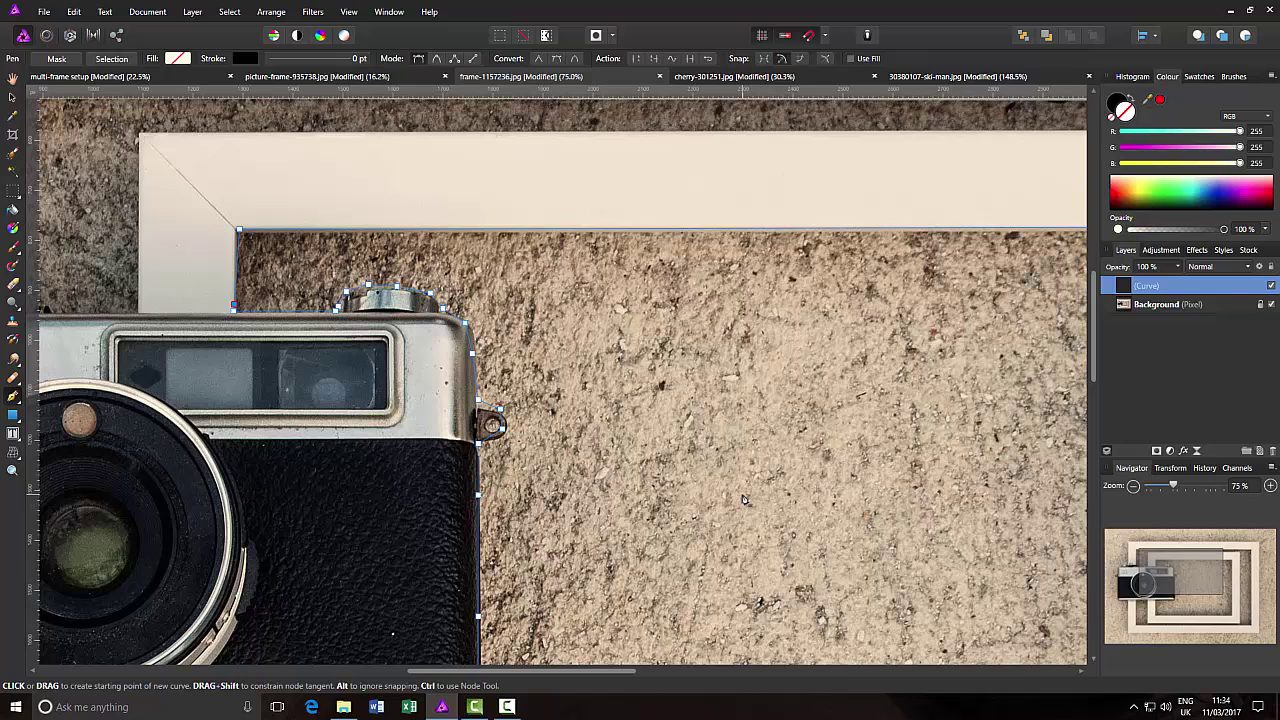
{"action": "key", "text": "ctrl+0"}
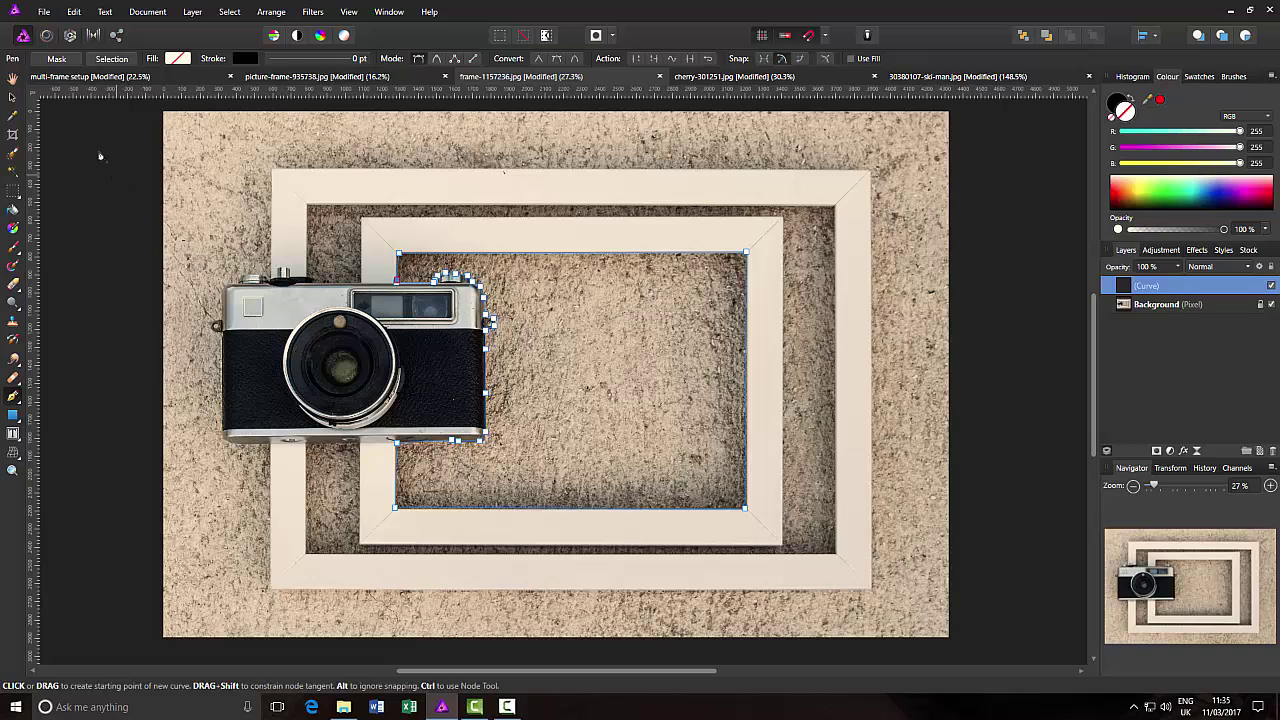
{"action": "left_click", "coordinate": [100, 60]}
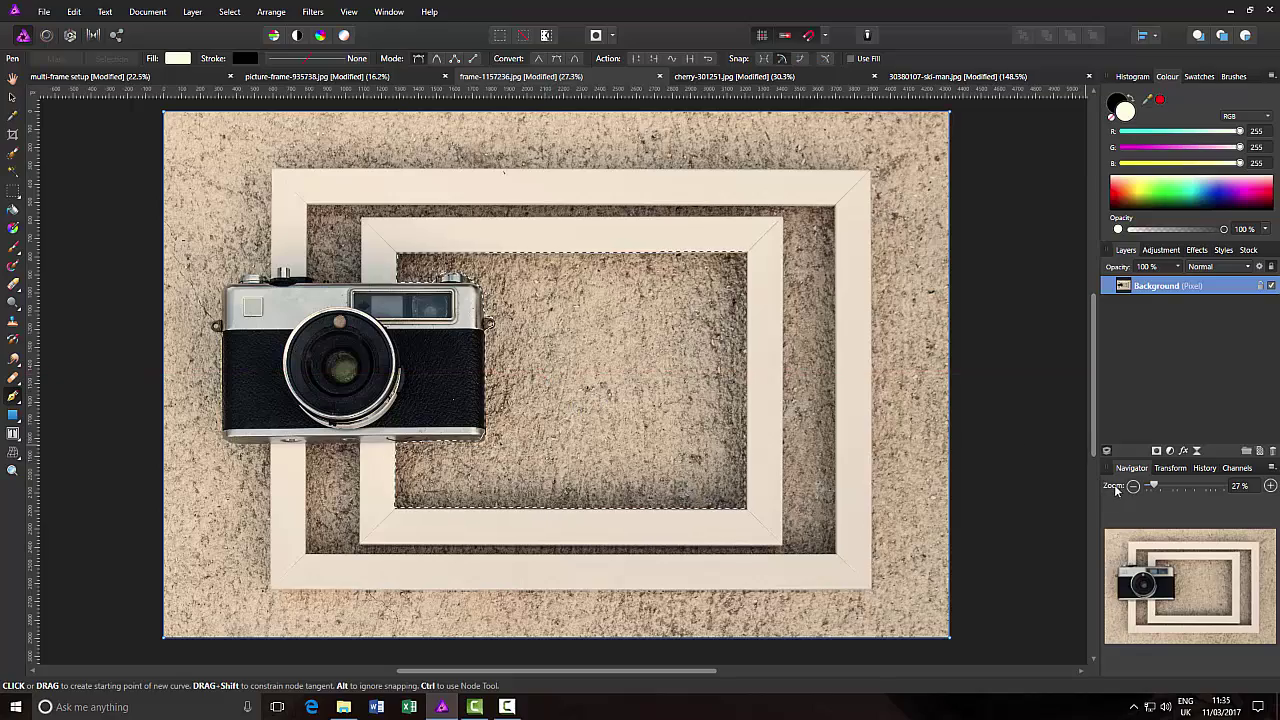
Refine the selection around the camera's strap lug with a 14.8 px Selection Brush and delete the selected area inside the inner frame.
{"action": "left_click_drag", "start_coordinate": [1157, 487], "coordinate": [1193, 486]}
{"action": "scroll", "coordinate": [670, 455], "scroll_direction": "up", "scroll_amount": 4}
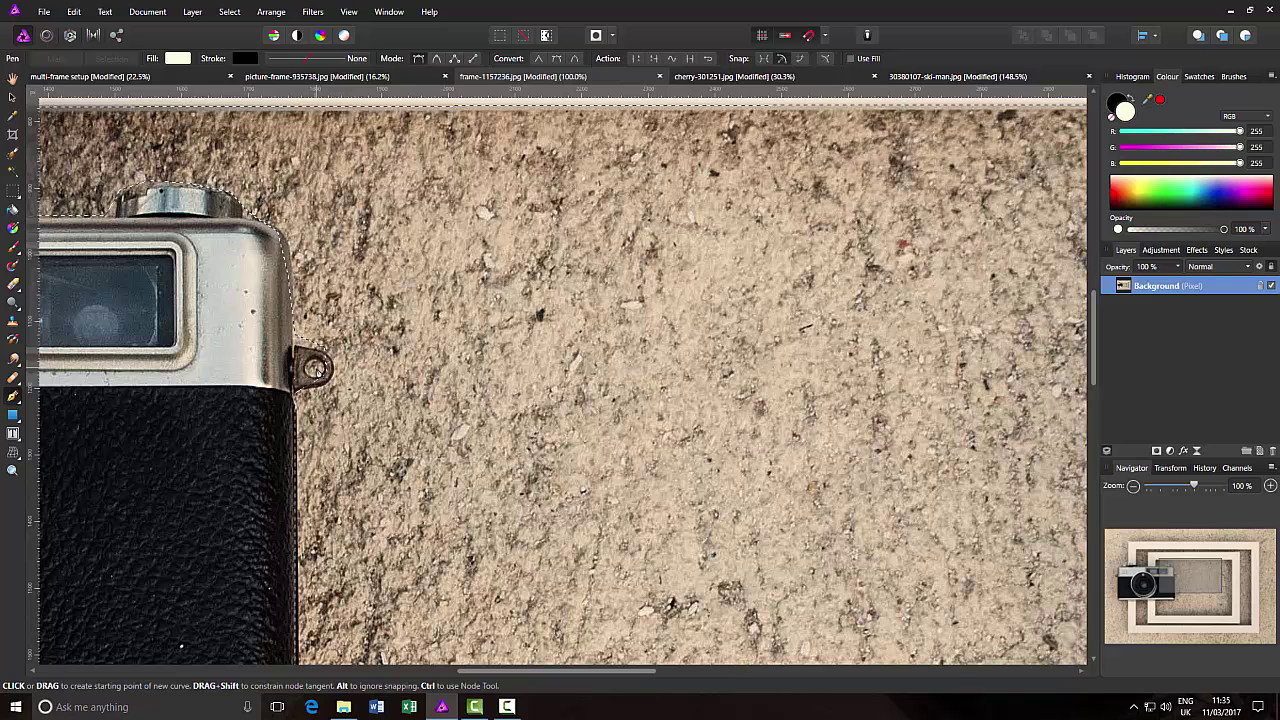
{"action": "left_click", "coordinate": [12, 155]}
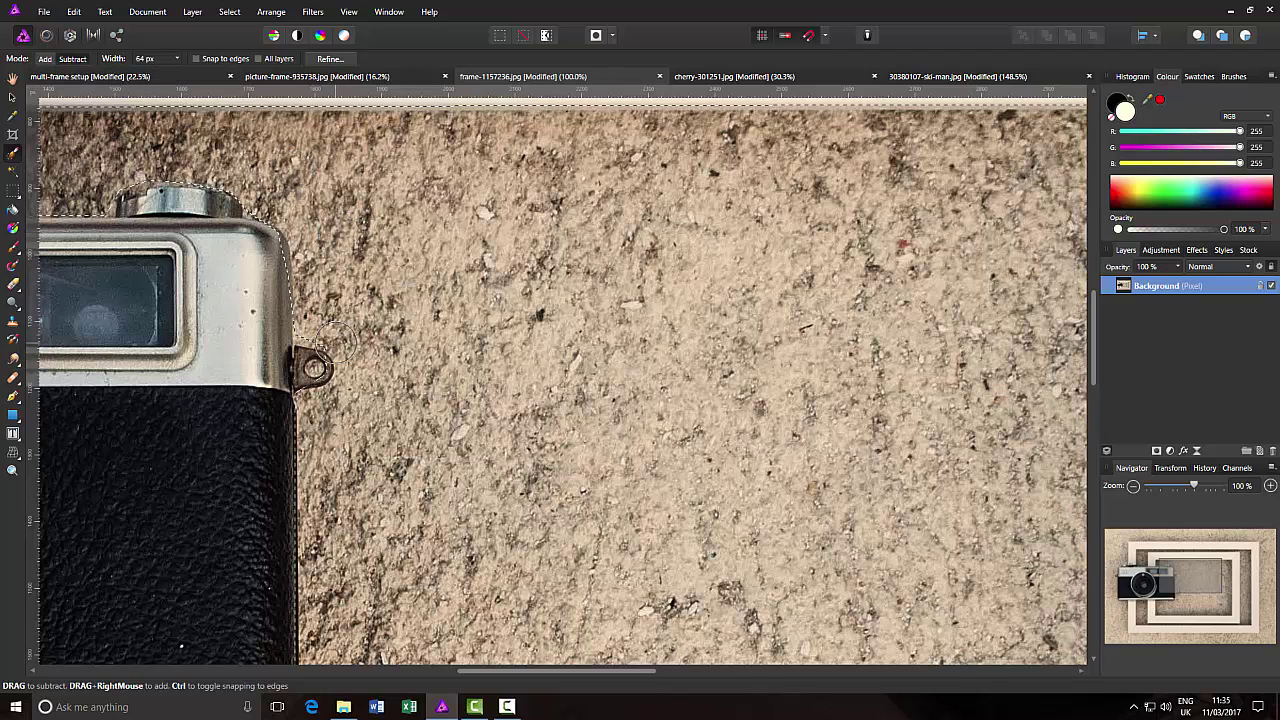
{"action": "key", "text": "bracketleft"}
{"action": "key", "text": "bracketleft"}
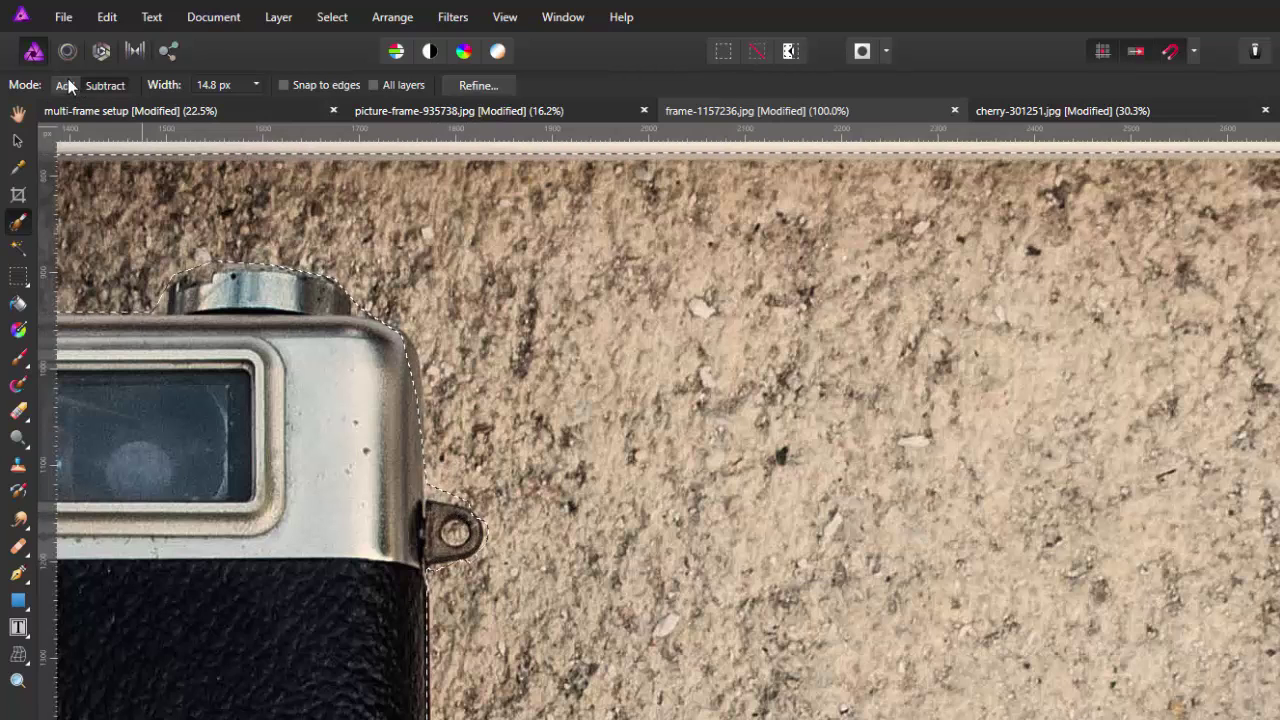
{"action": "left_click", "coordinate": [63, 87]}
{"action": "key", "text": "ctrl+0"}
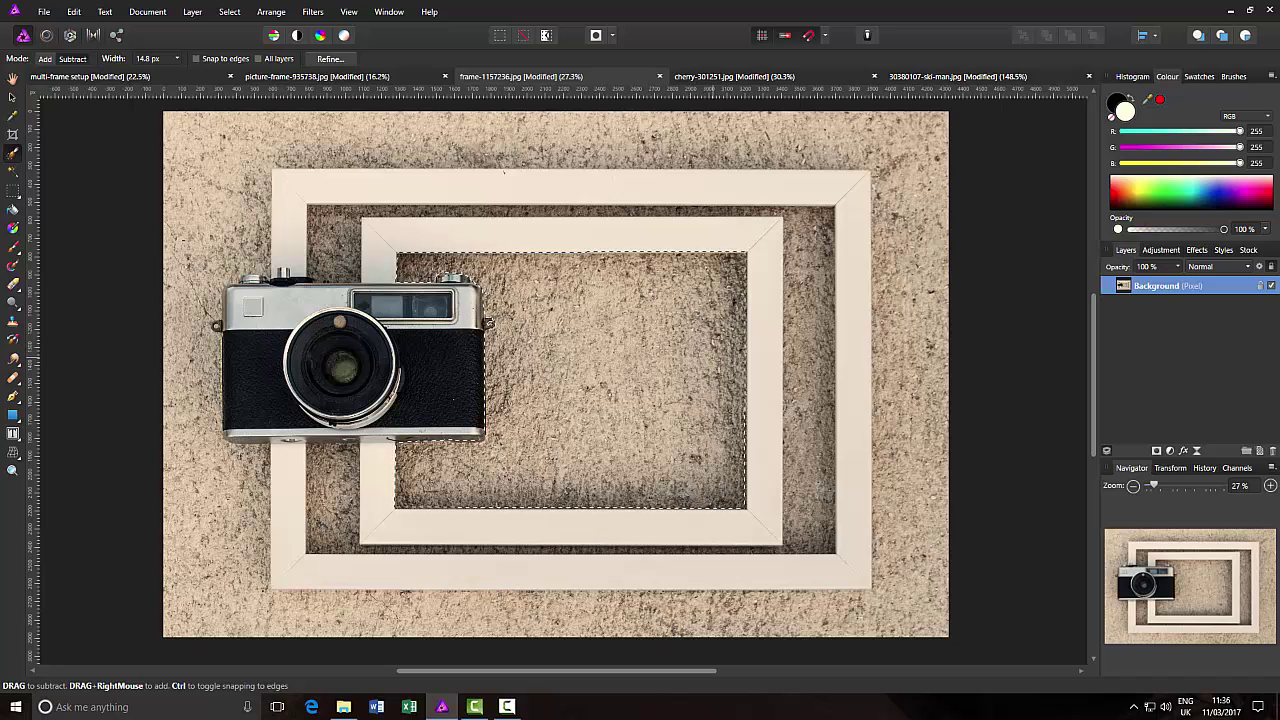
{"action": "key", "text": "Delete"}
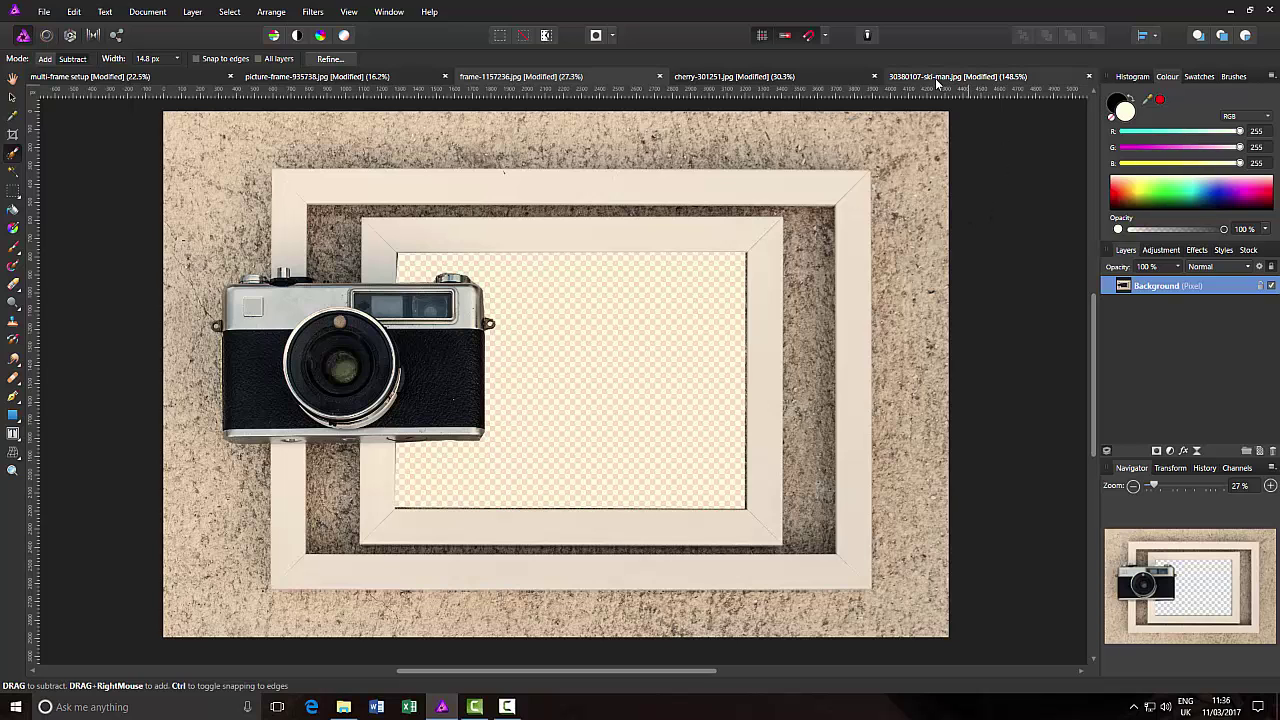
Select the entire cherry-301251.jpg castle photo and copy it.
{"action": "left_click", "coordinate": [780, 77]}
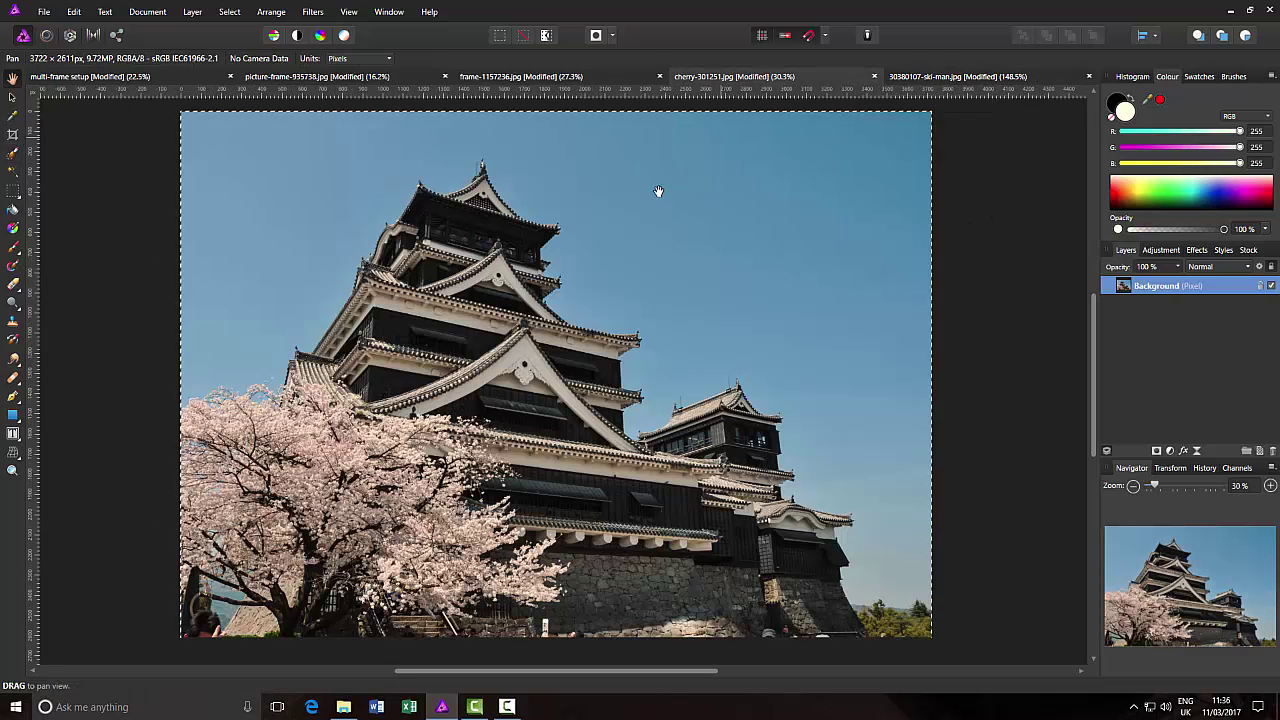
{"action": "left_click", "coordinate": [230, 12]}
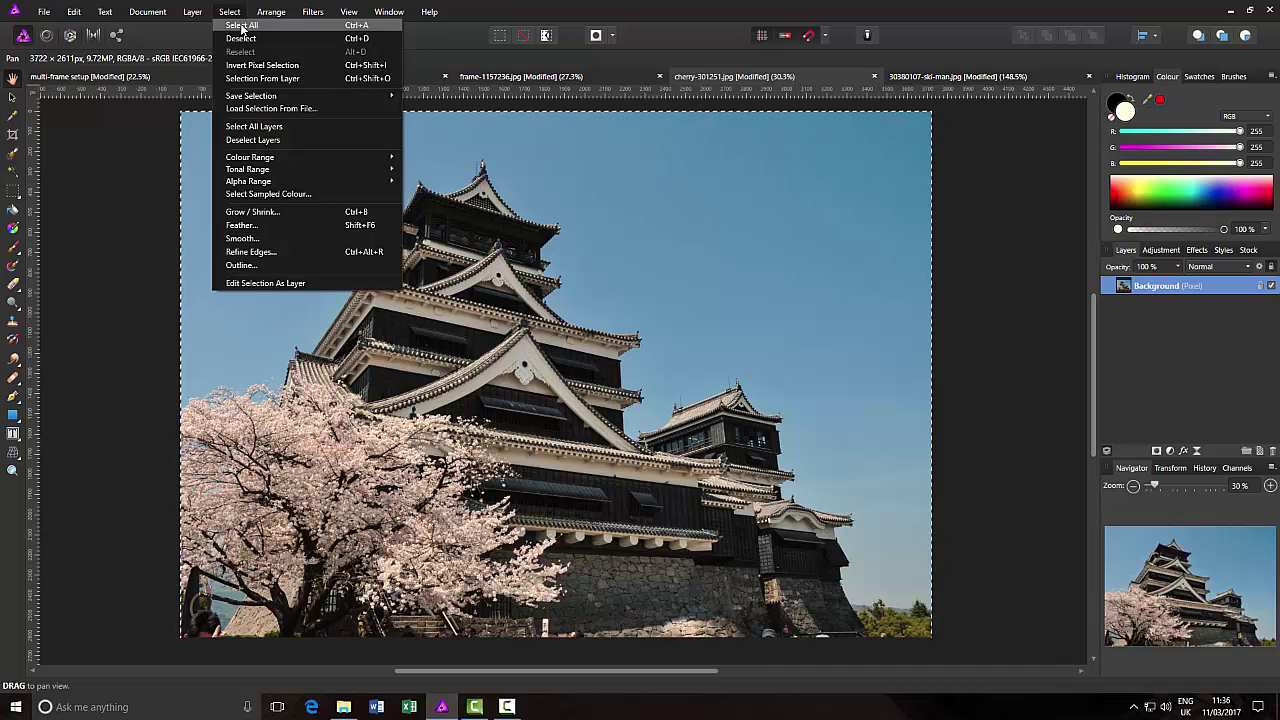
{"action": "left_click", "coordinate": [241, 27]}
{"action": "left_click", "coordinate": [74, 12]}
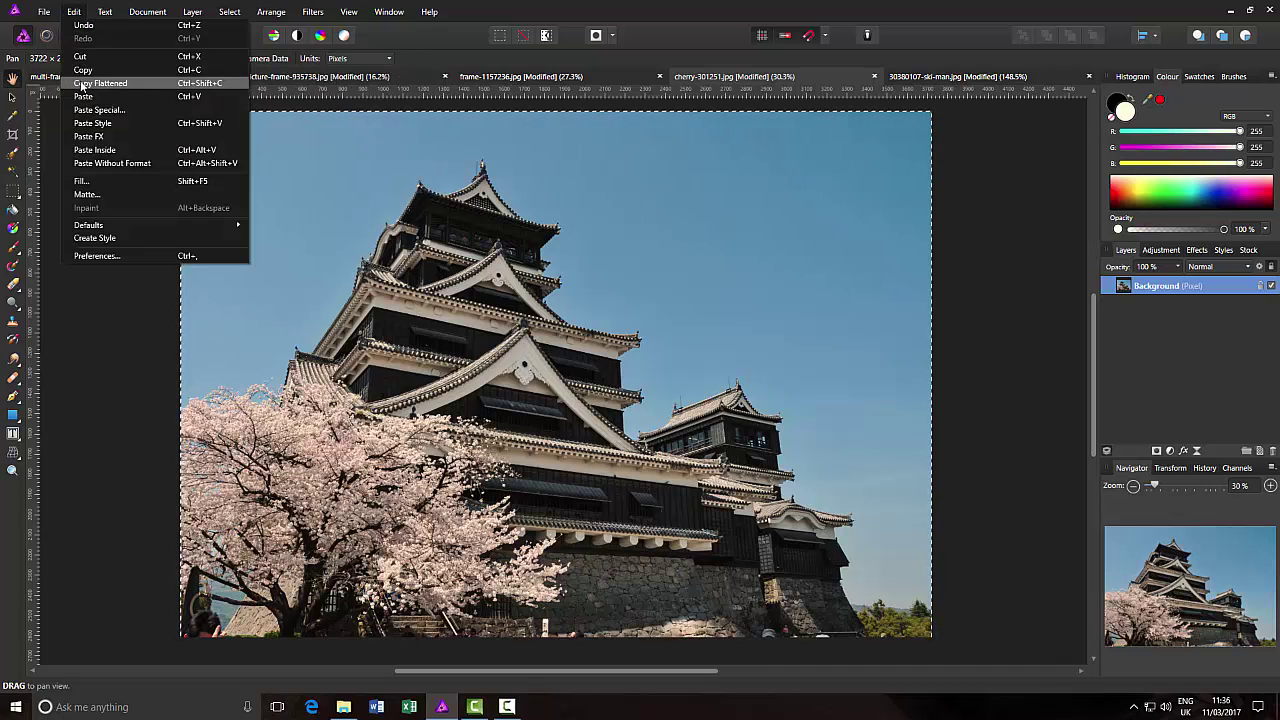
{"action": "left_click", "coordinate": [84, 71]}
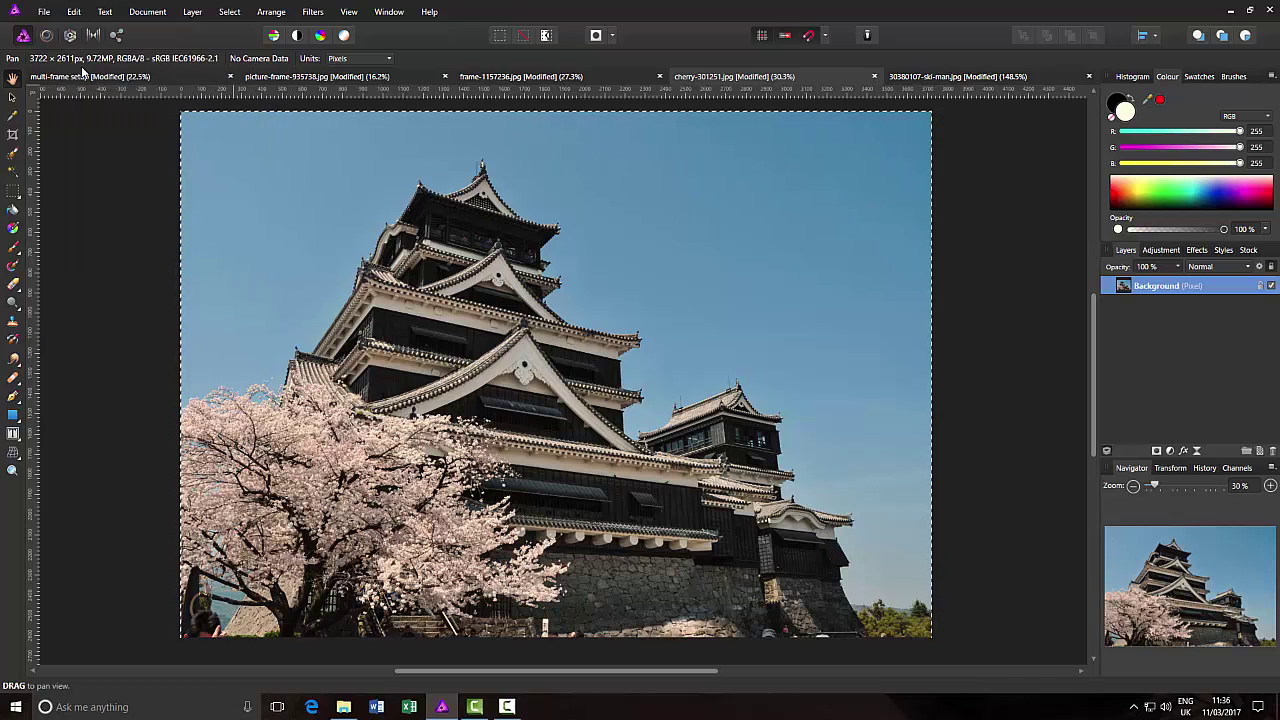
Paste the castle photo into frame-1157236.jpg and place its layer beneath the frame and camera layer.
{"action": "left_click", "coordinate": [549, 78]}
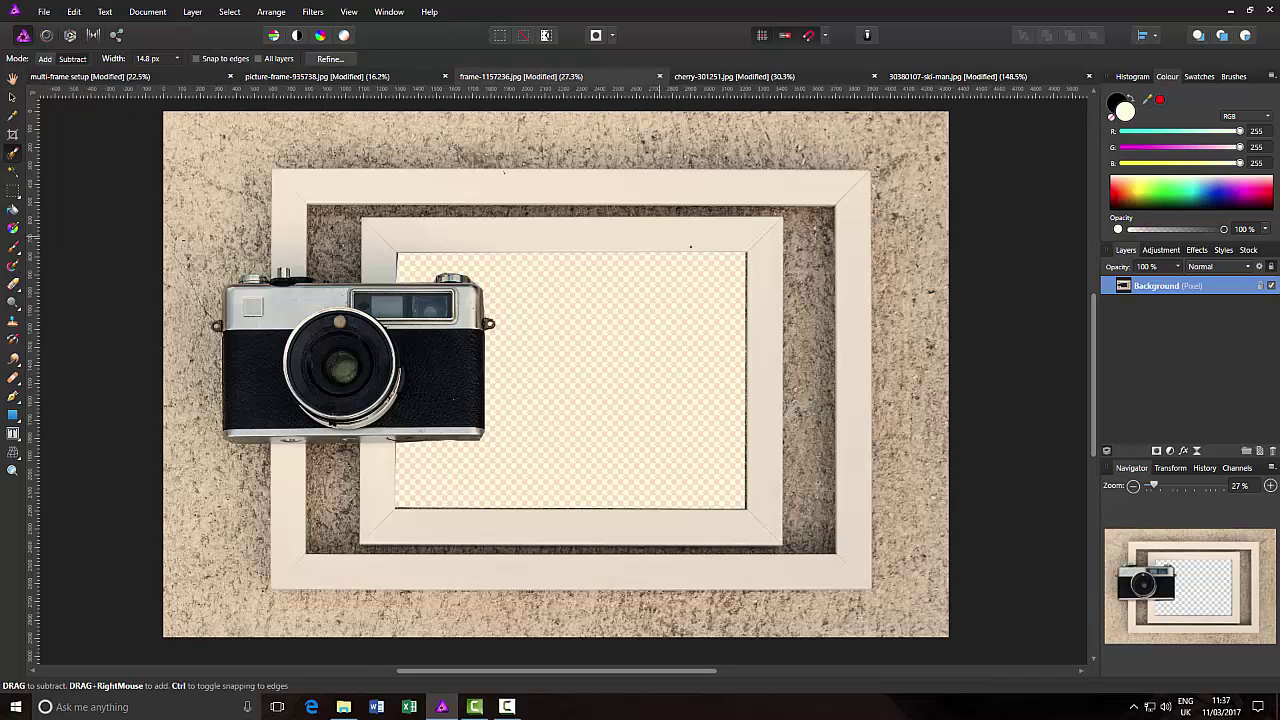
{"action": "left_click", "coordinate": [75, 12]}
{"action": "left_click", "coordinate": [90, 101]}
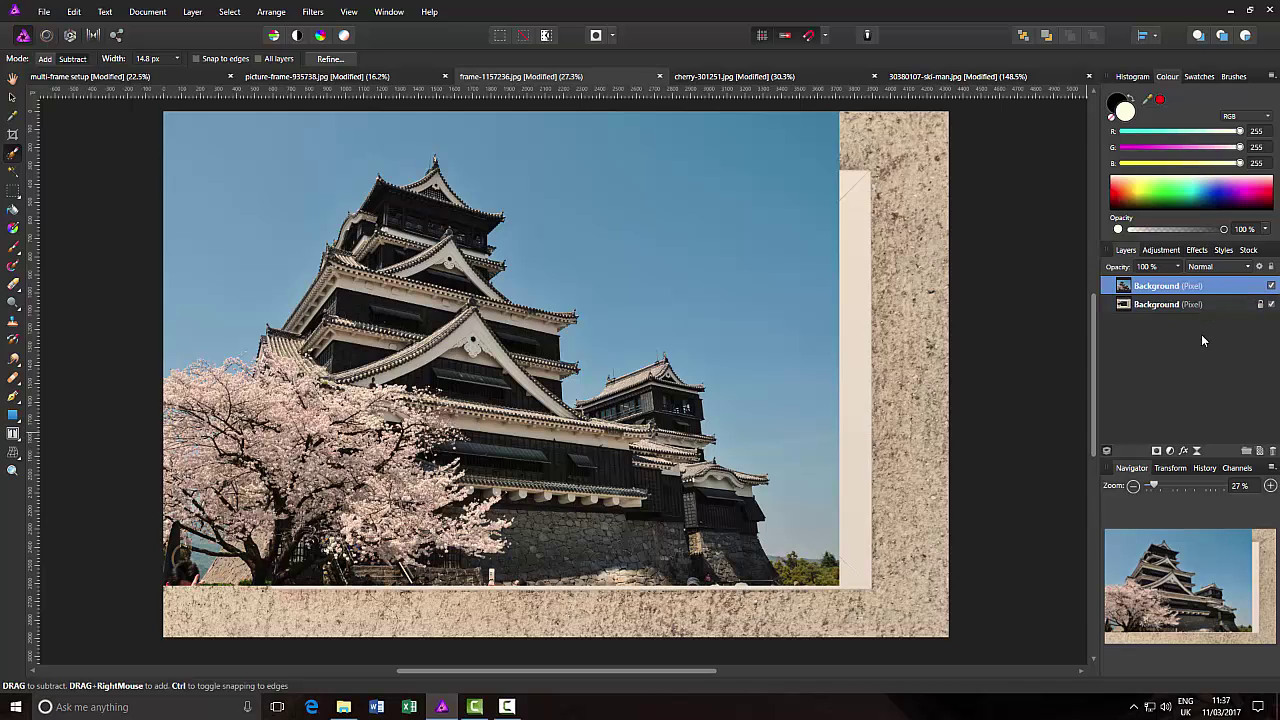
{"action": "left_click_drag", "start_coordinate": [1216, 288], "coordinate": [1200, 339]}
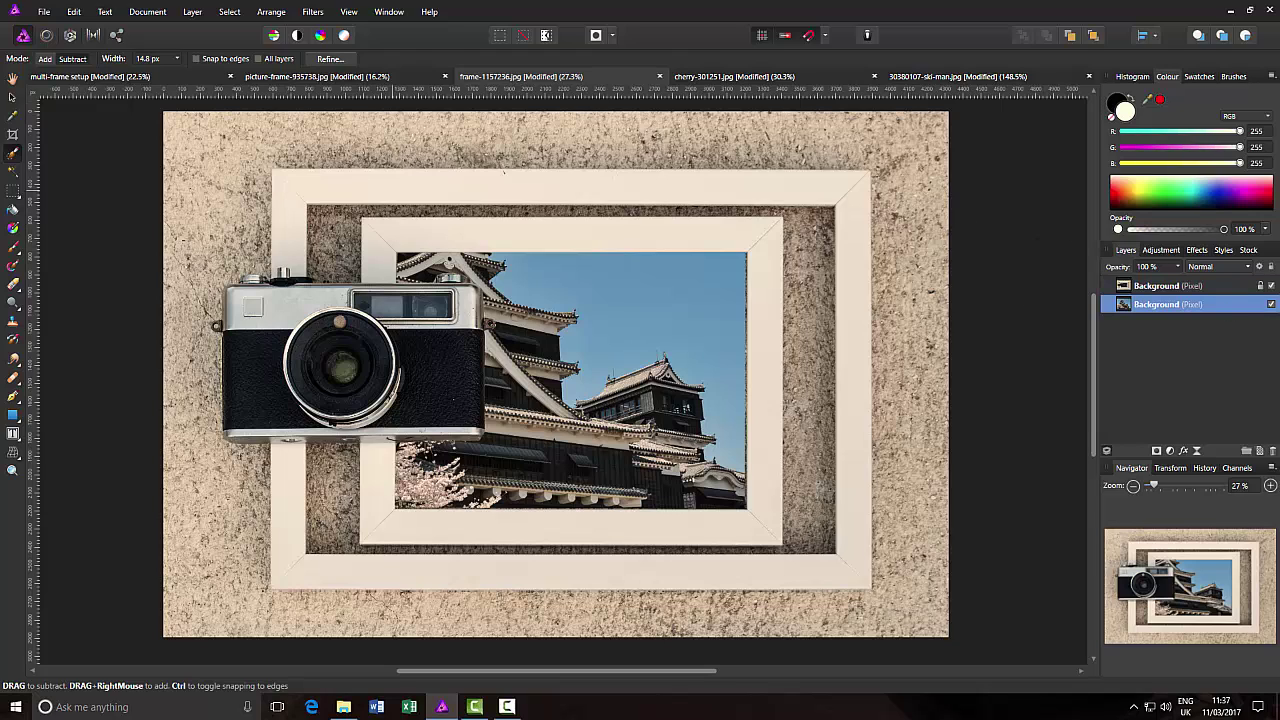
Scale the castle photo down proportionally to about 519 dpi and position it so the castle and blossom tree fill the inner frame's opening.
{"action": "left_click", "coordinate": [13, 97]}
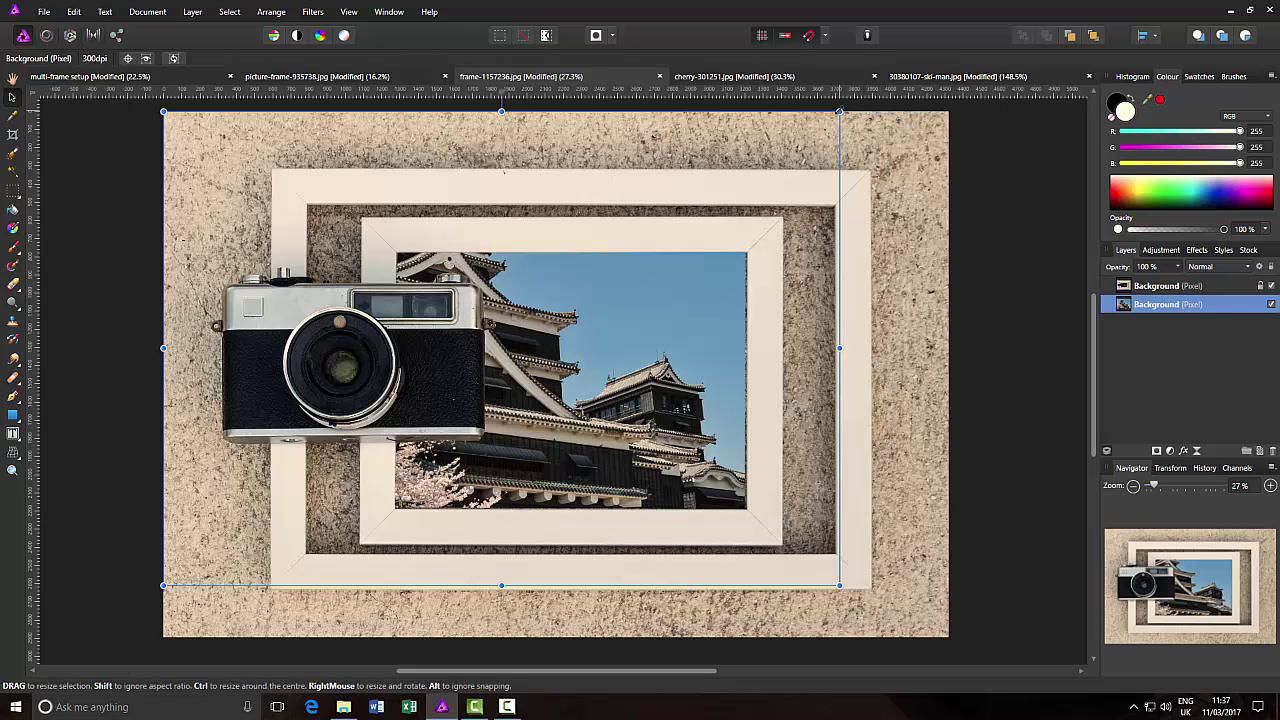
{"action": "left_click_drag", "start_coordinate": [839, 111], "coordinate": [734, 197]}
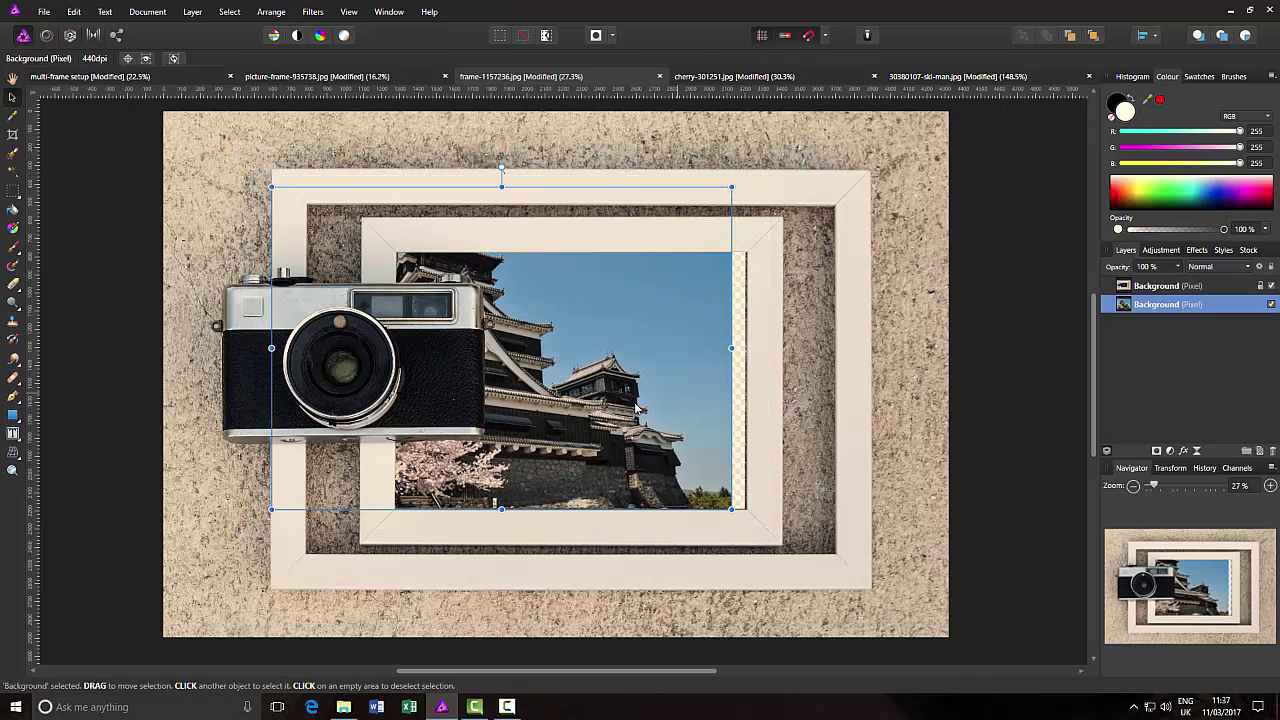
{"action": "left_click_drag", "start_coordinate": [560, 392], "coordinate": [636, 430]}
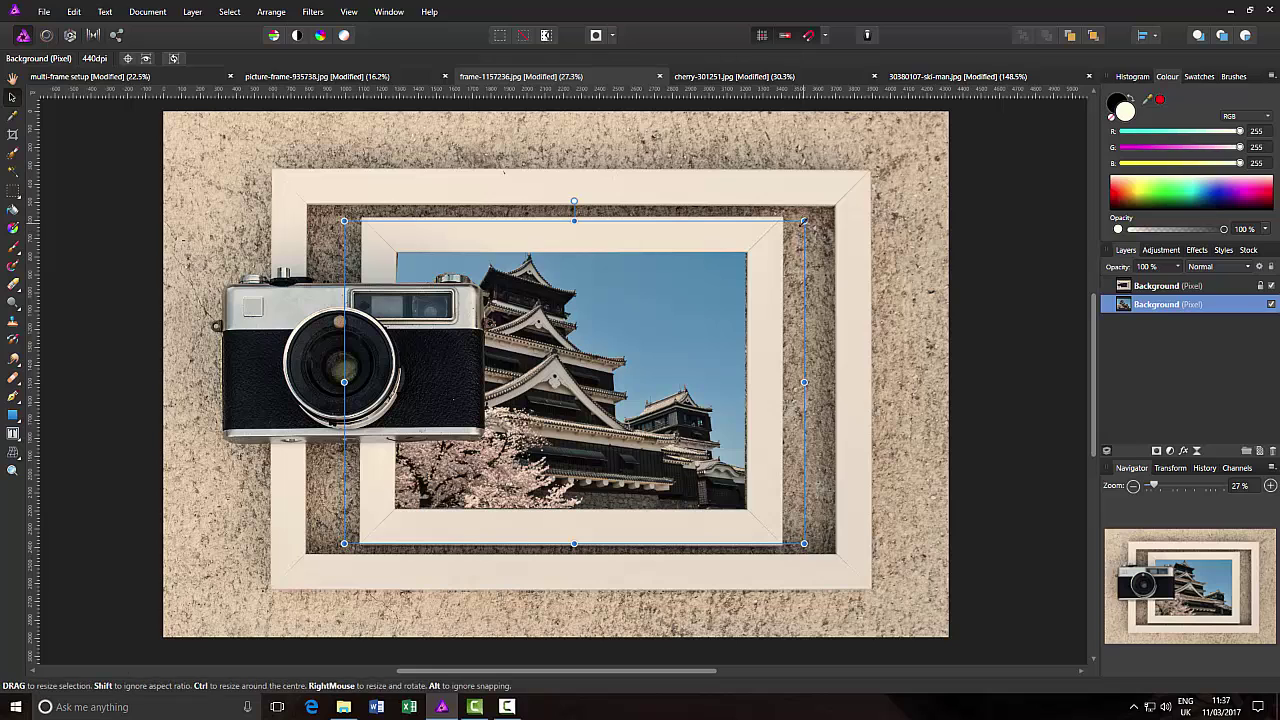
{"action": "left_click_drag", "start_coordinate": [804, 221], "coordinate": [769, 245]}
{"action": "left_click_drag", "start_coordinate": [660, 461], "coordinate": [668, 463]}
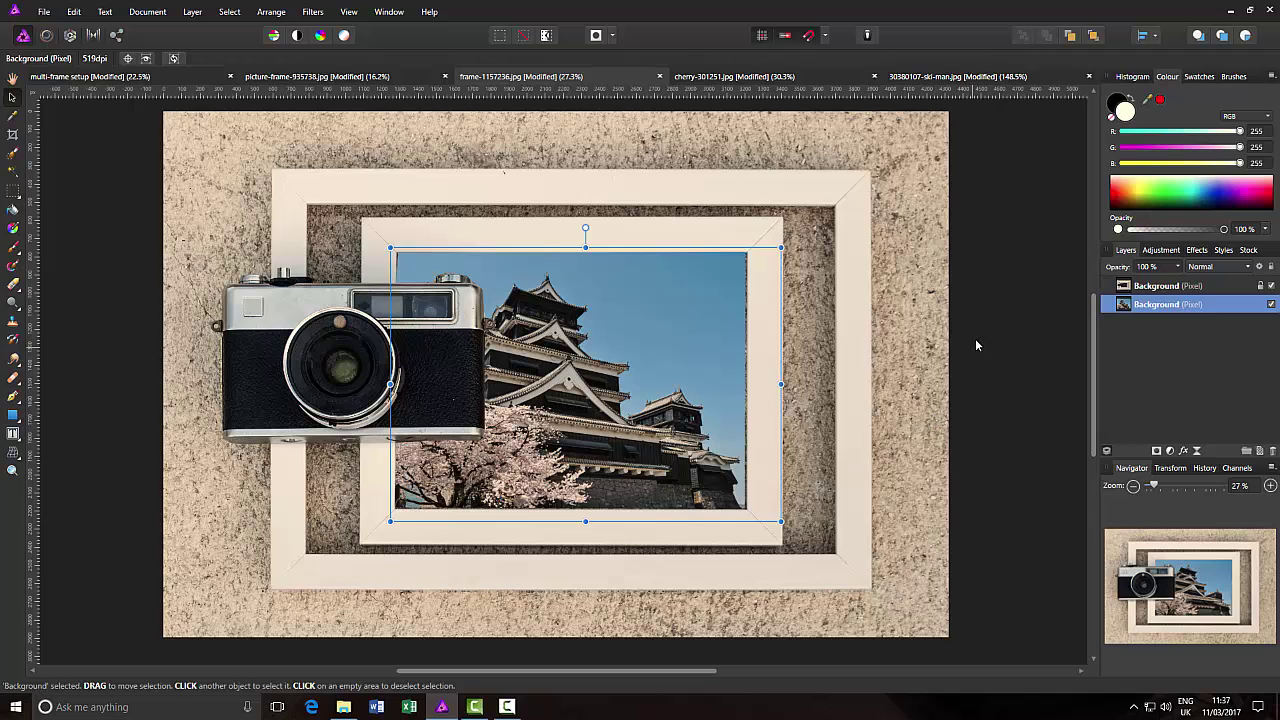
Examine up close how the castle photo meets the inner frame's right edge and upper-right corner, and return to the whole image.
{"action": "left_click", "coordinate": [12, 78]}
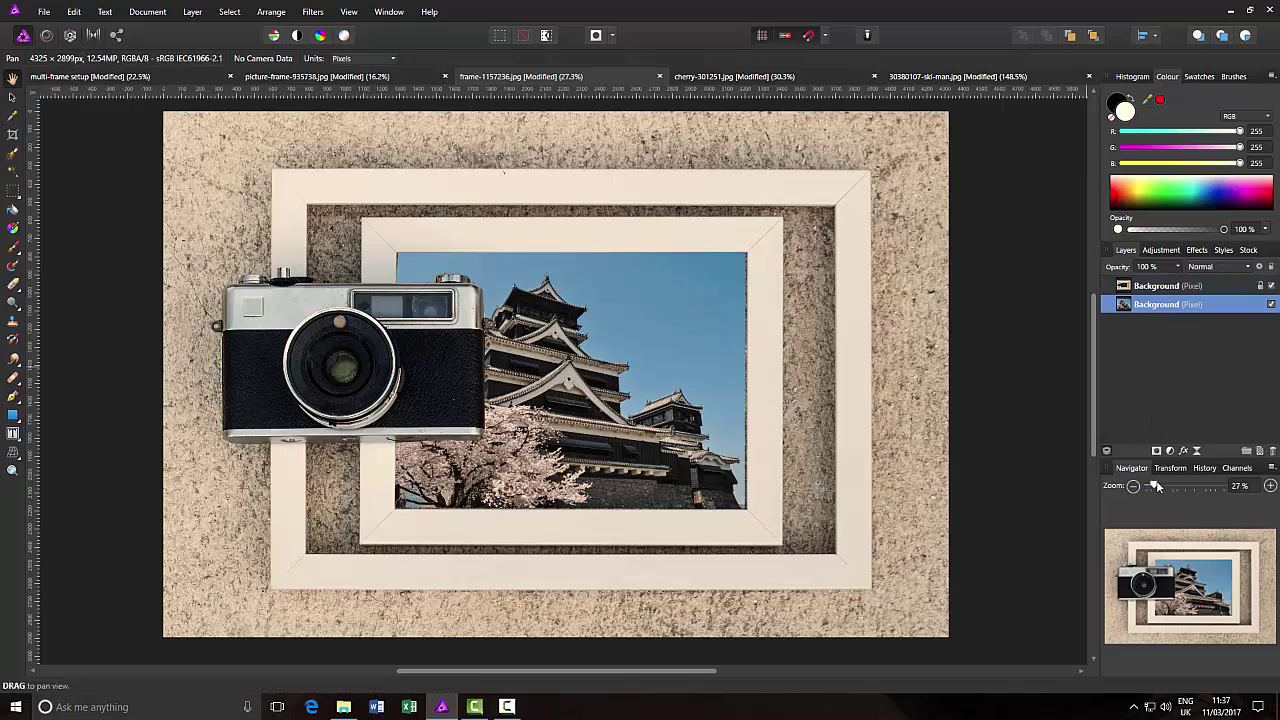
{"action": "left_click_drag", "start_coordinate": [1157, 485], "coordinate": [1168, 485]}
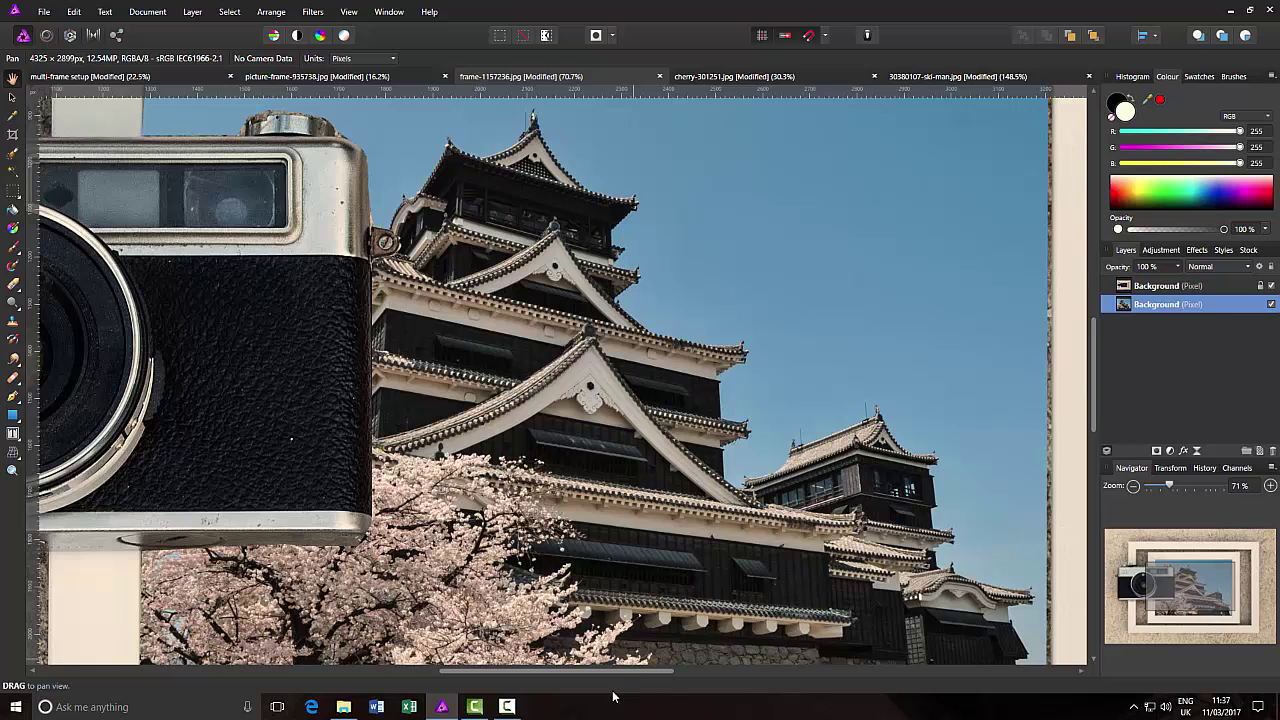
{"action": "left_click_drag", "start_coordinate": [653, 672], "coordinate": [728, 672]}
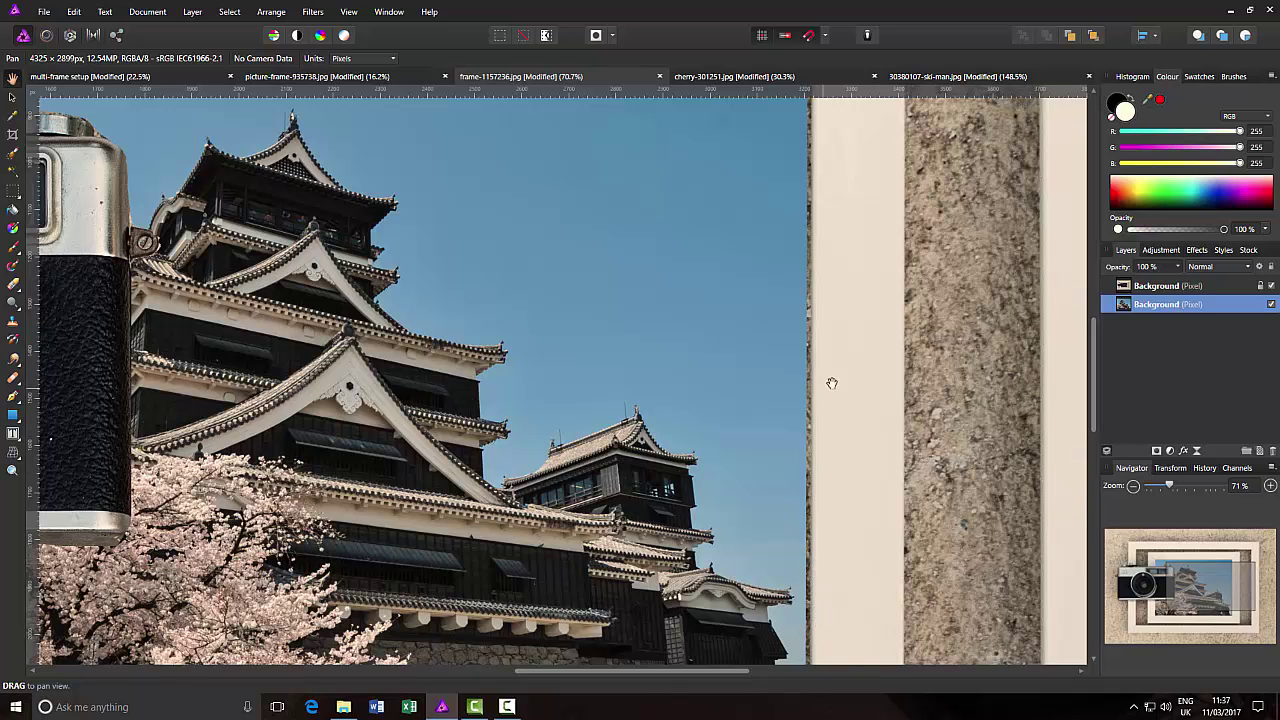
{"action": "left_click_drag", "start_coordinate": [1094, 370], "coordinate": [1081, 291]}
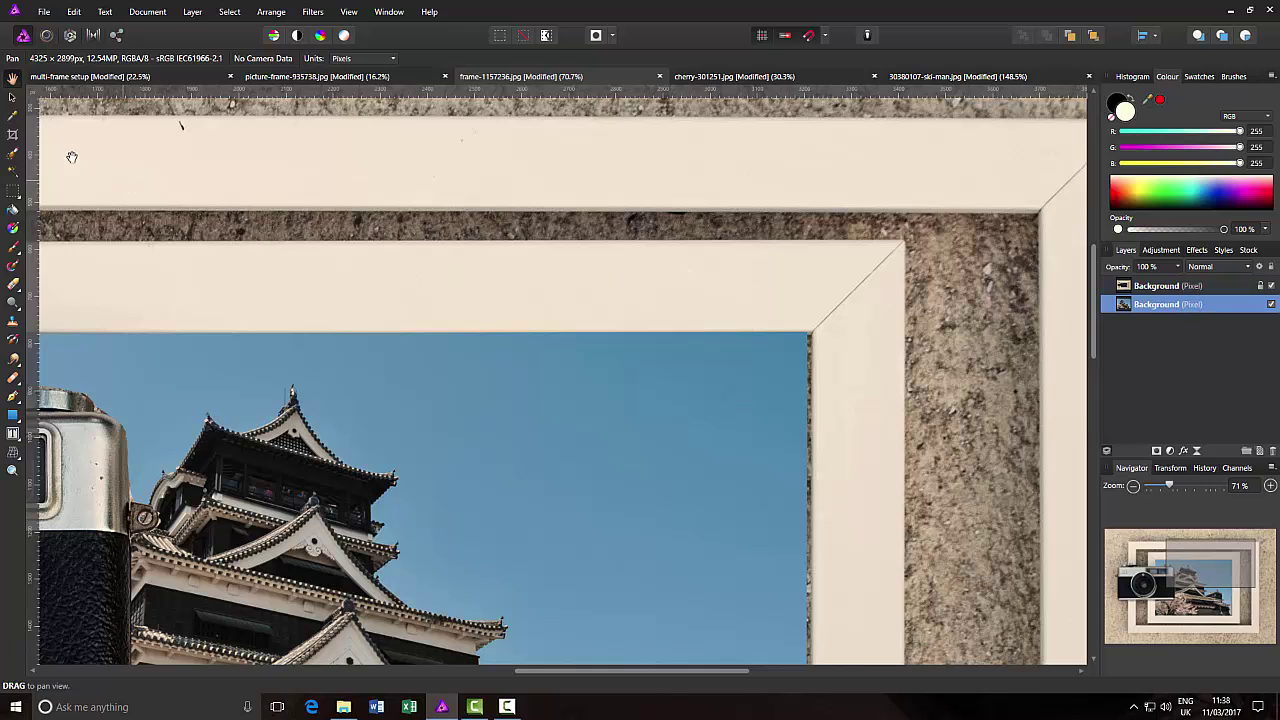
{"action": "left_click", "coordinate": [13, 97]}
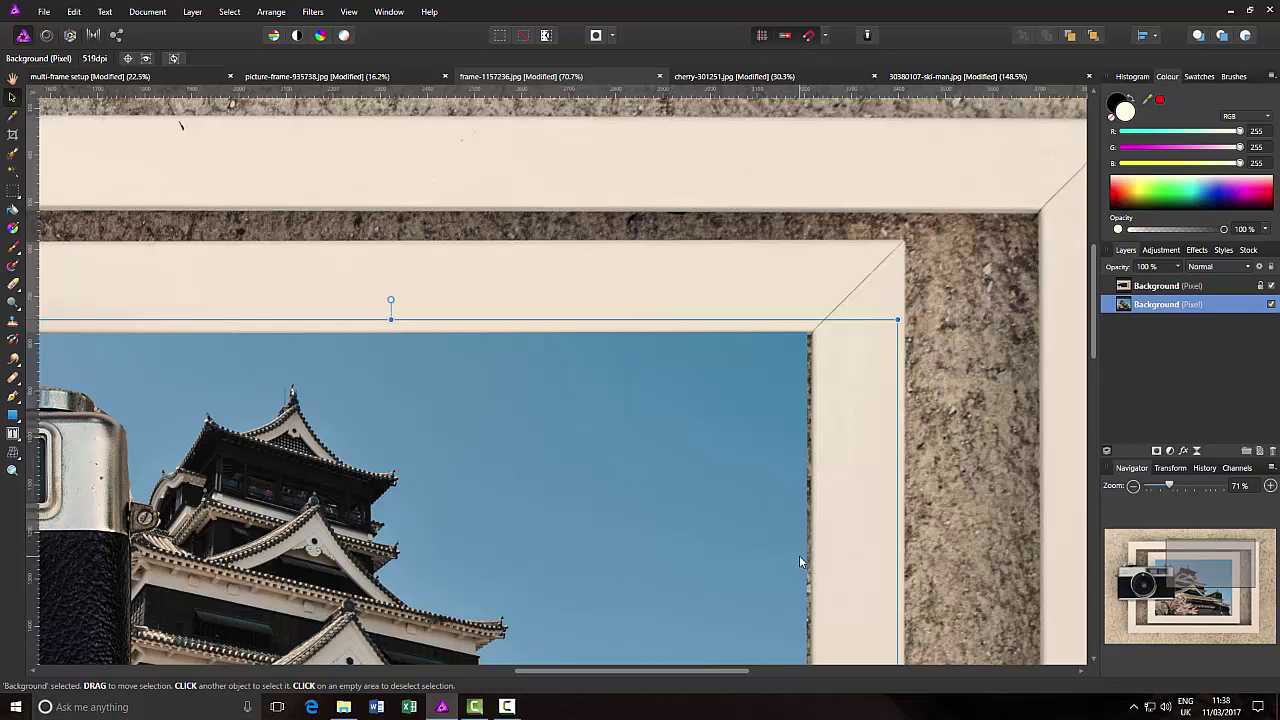
{"action": "key", "text": "ctrl+0"}
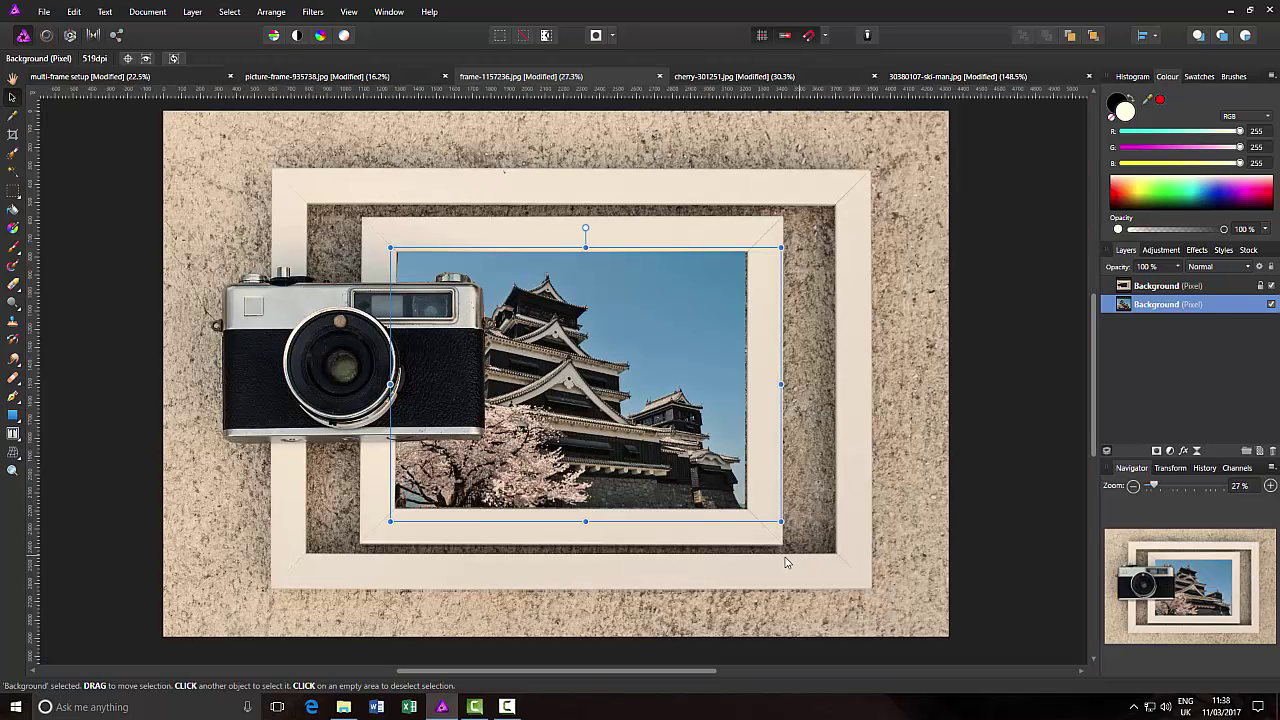
{"action": "left_click", "coordinate": [13, 79]}
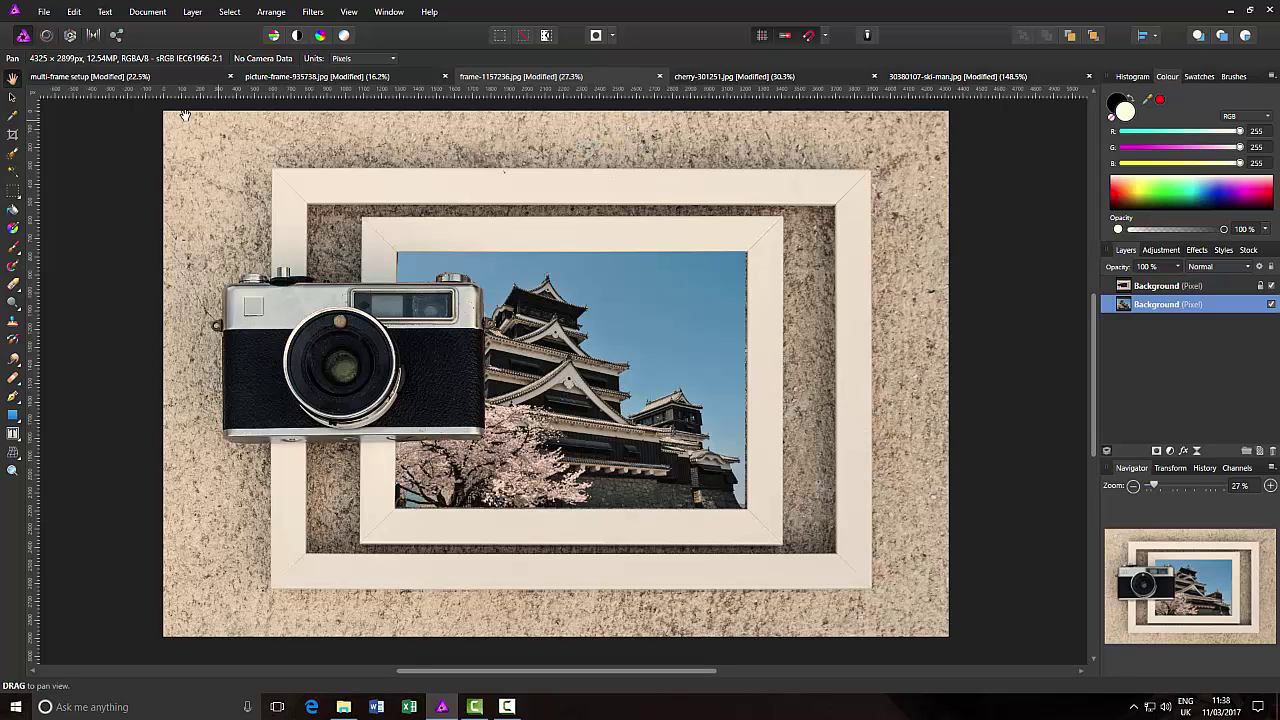
Review the finished compositions in multi-frame setup, picture-frame-935738.jpg and frame-1157236.jpg.
{"action": "left_click", "coordinate": [157, 78]}
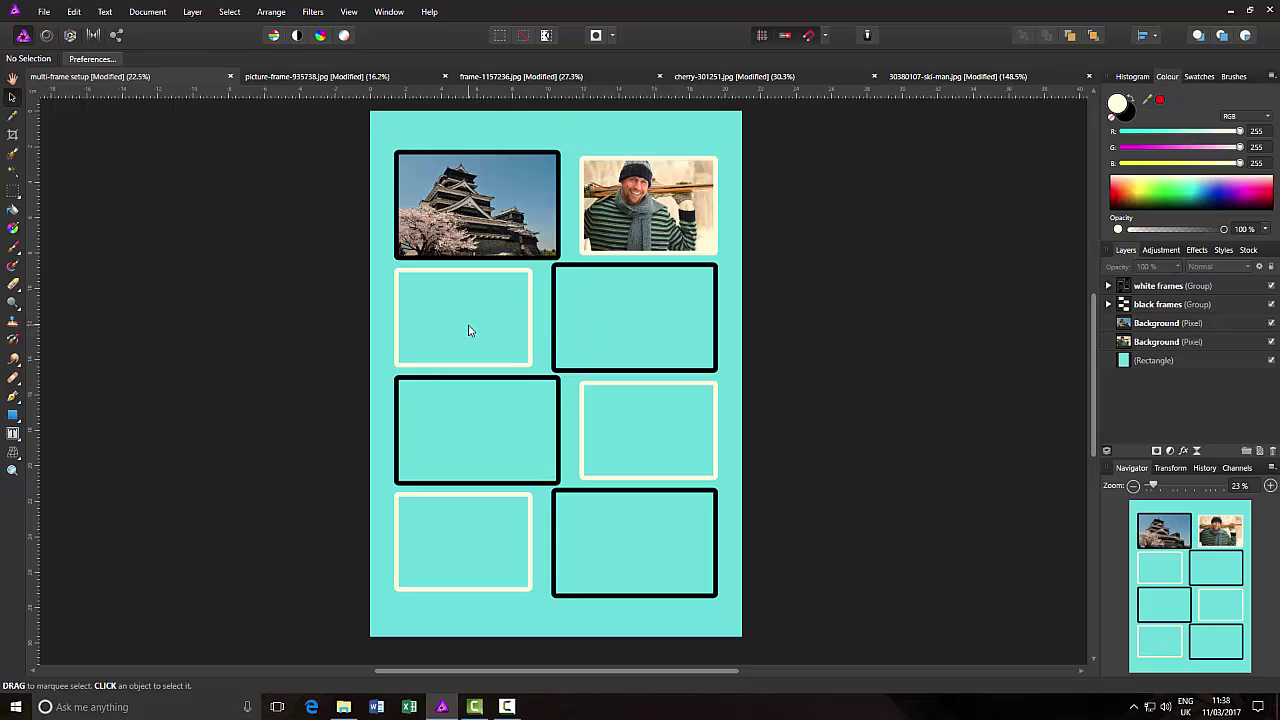
{"action": "left_click", "coordinate": [332, 78]}
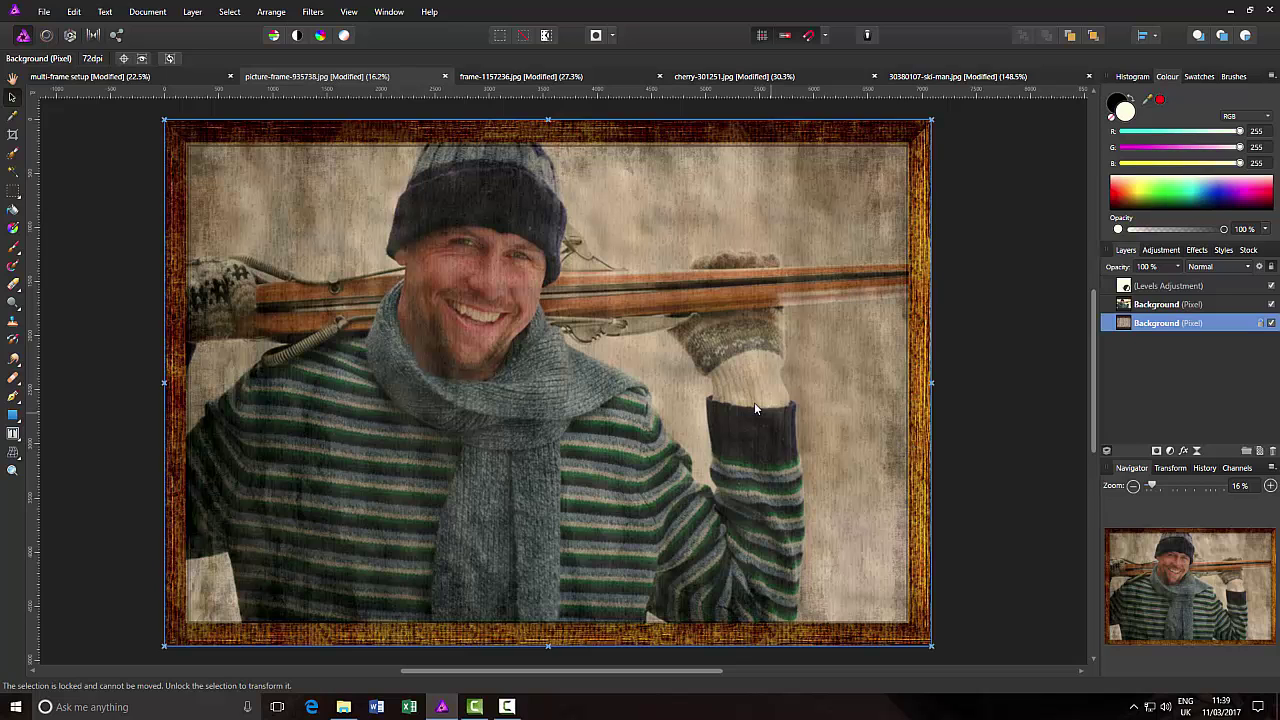
{"action": "left_click", "coordinate": [536, 76]}
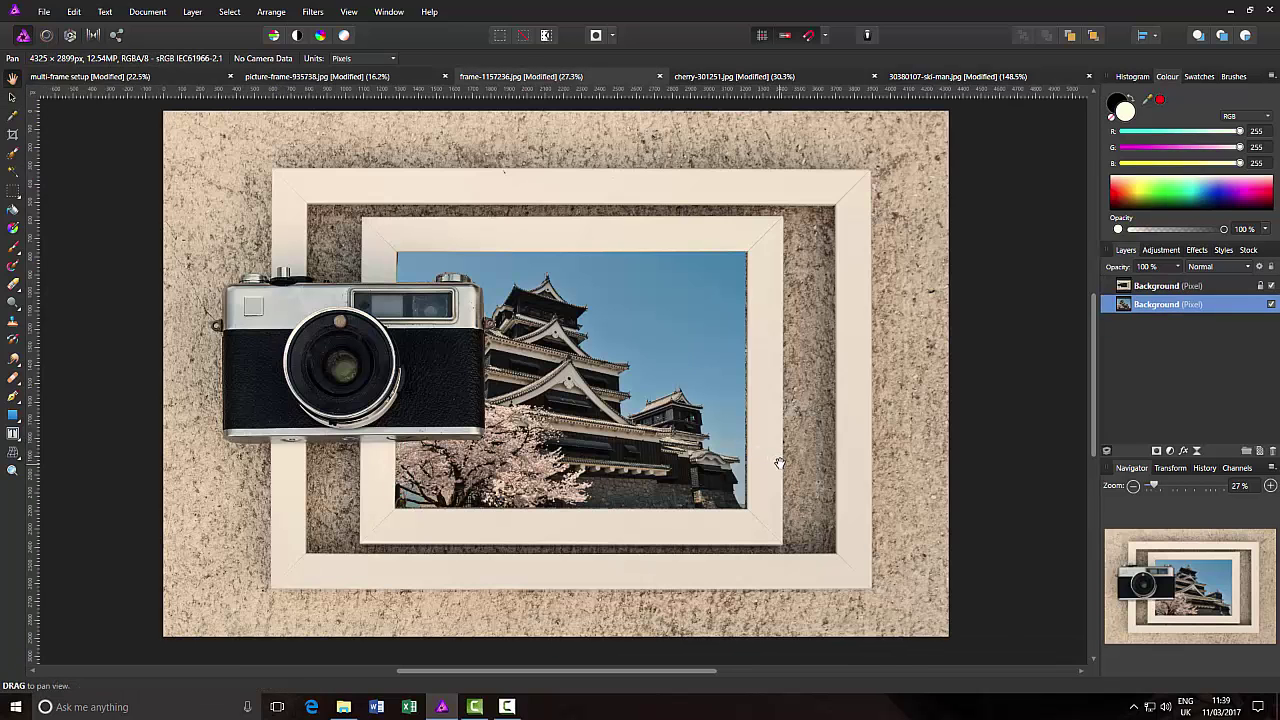